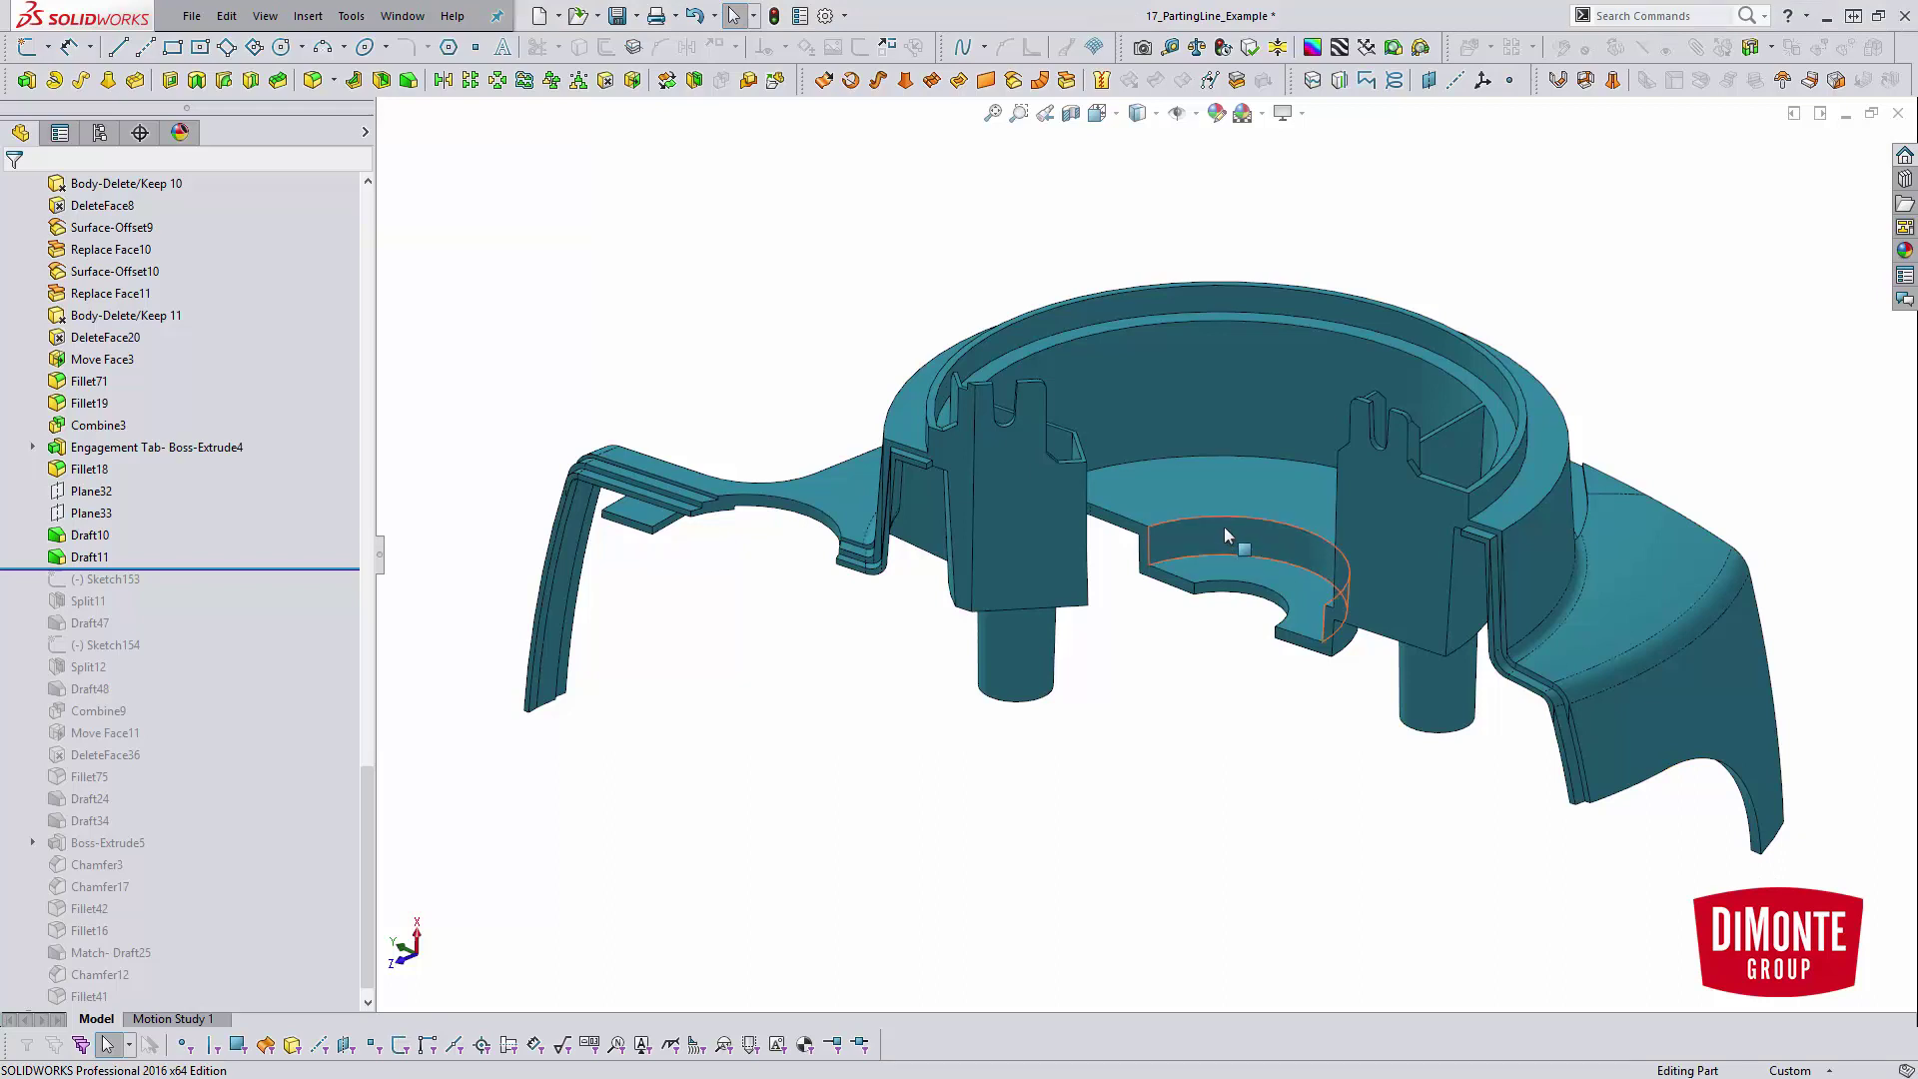
# - Roll the feature history forward past Sketch153 and open that sketch for editing
pyautogui.scroll(-2, 1119, 499)
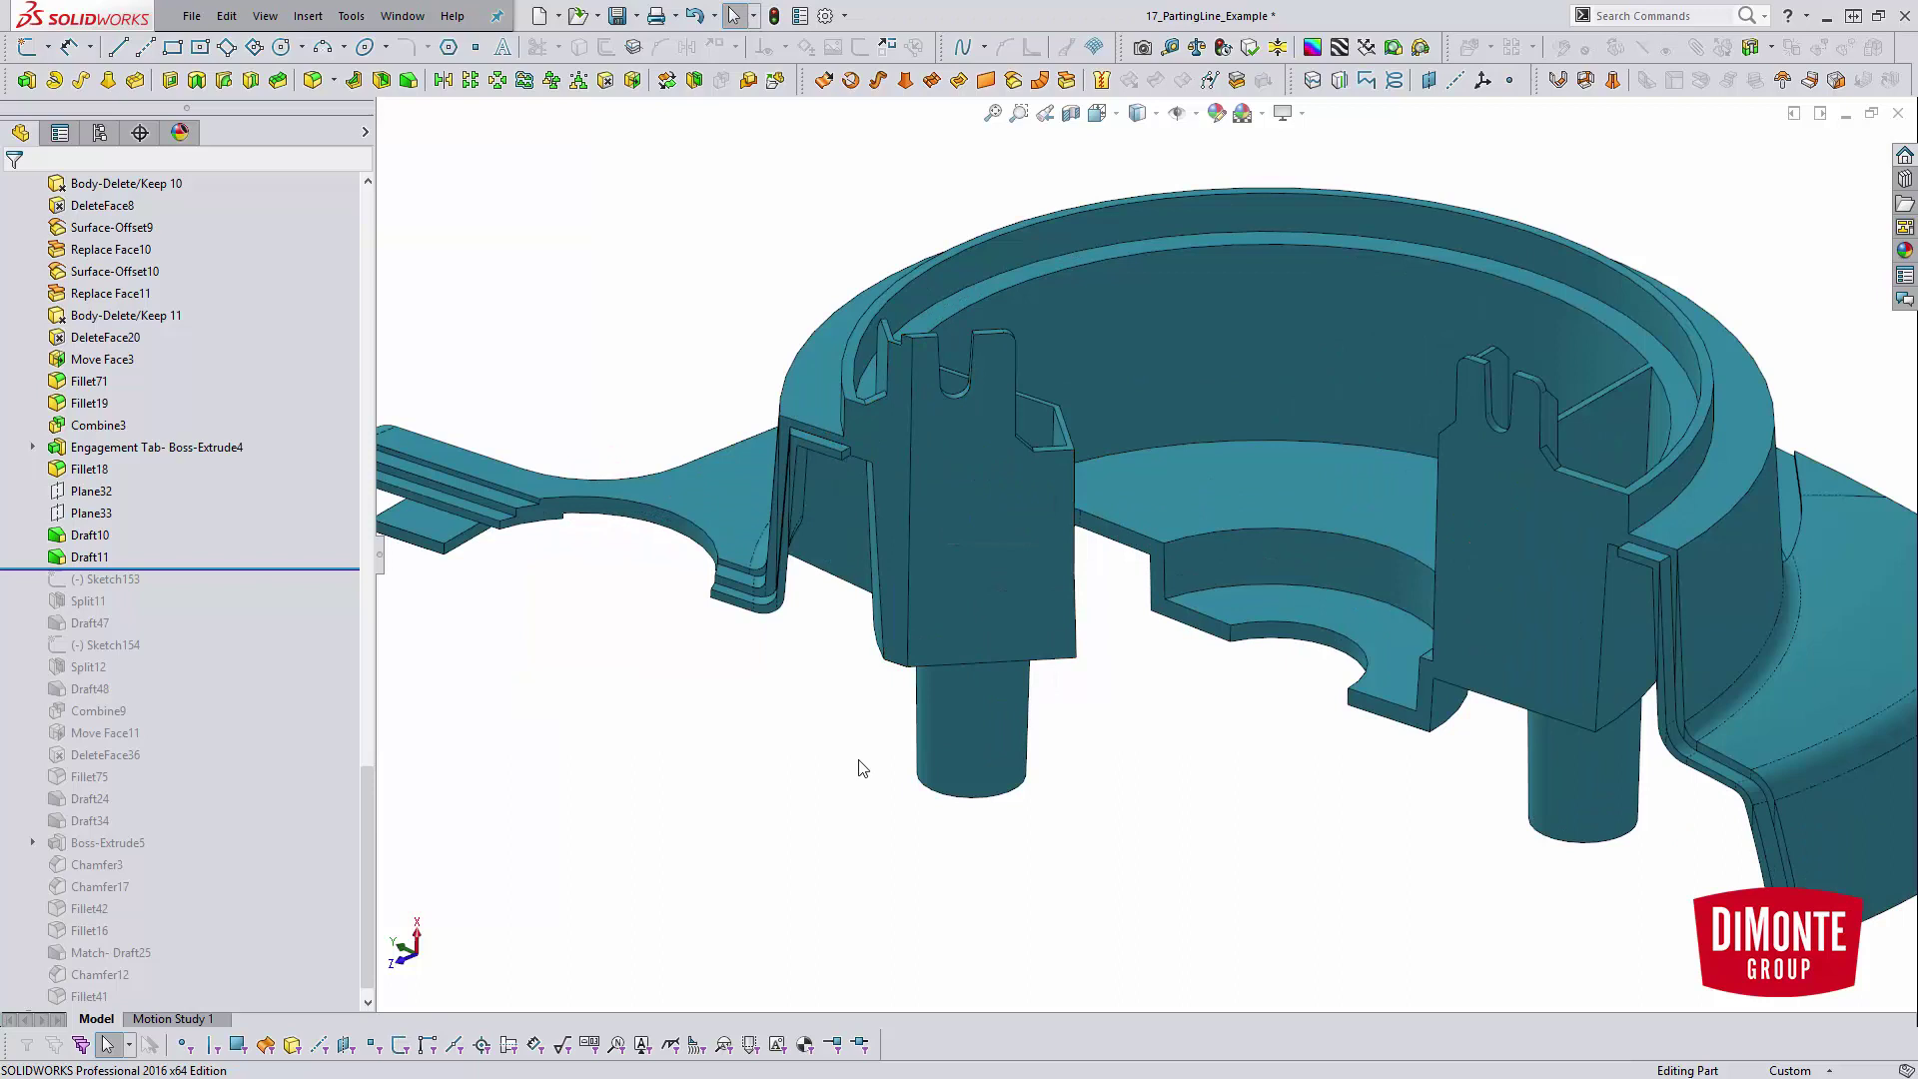
pyautogui.scroll(2, 1154, 795)
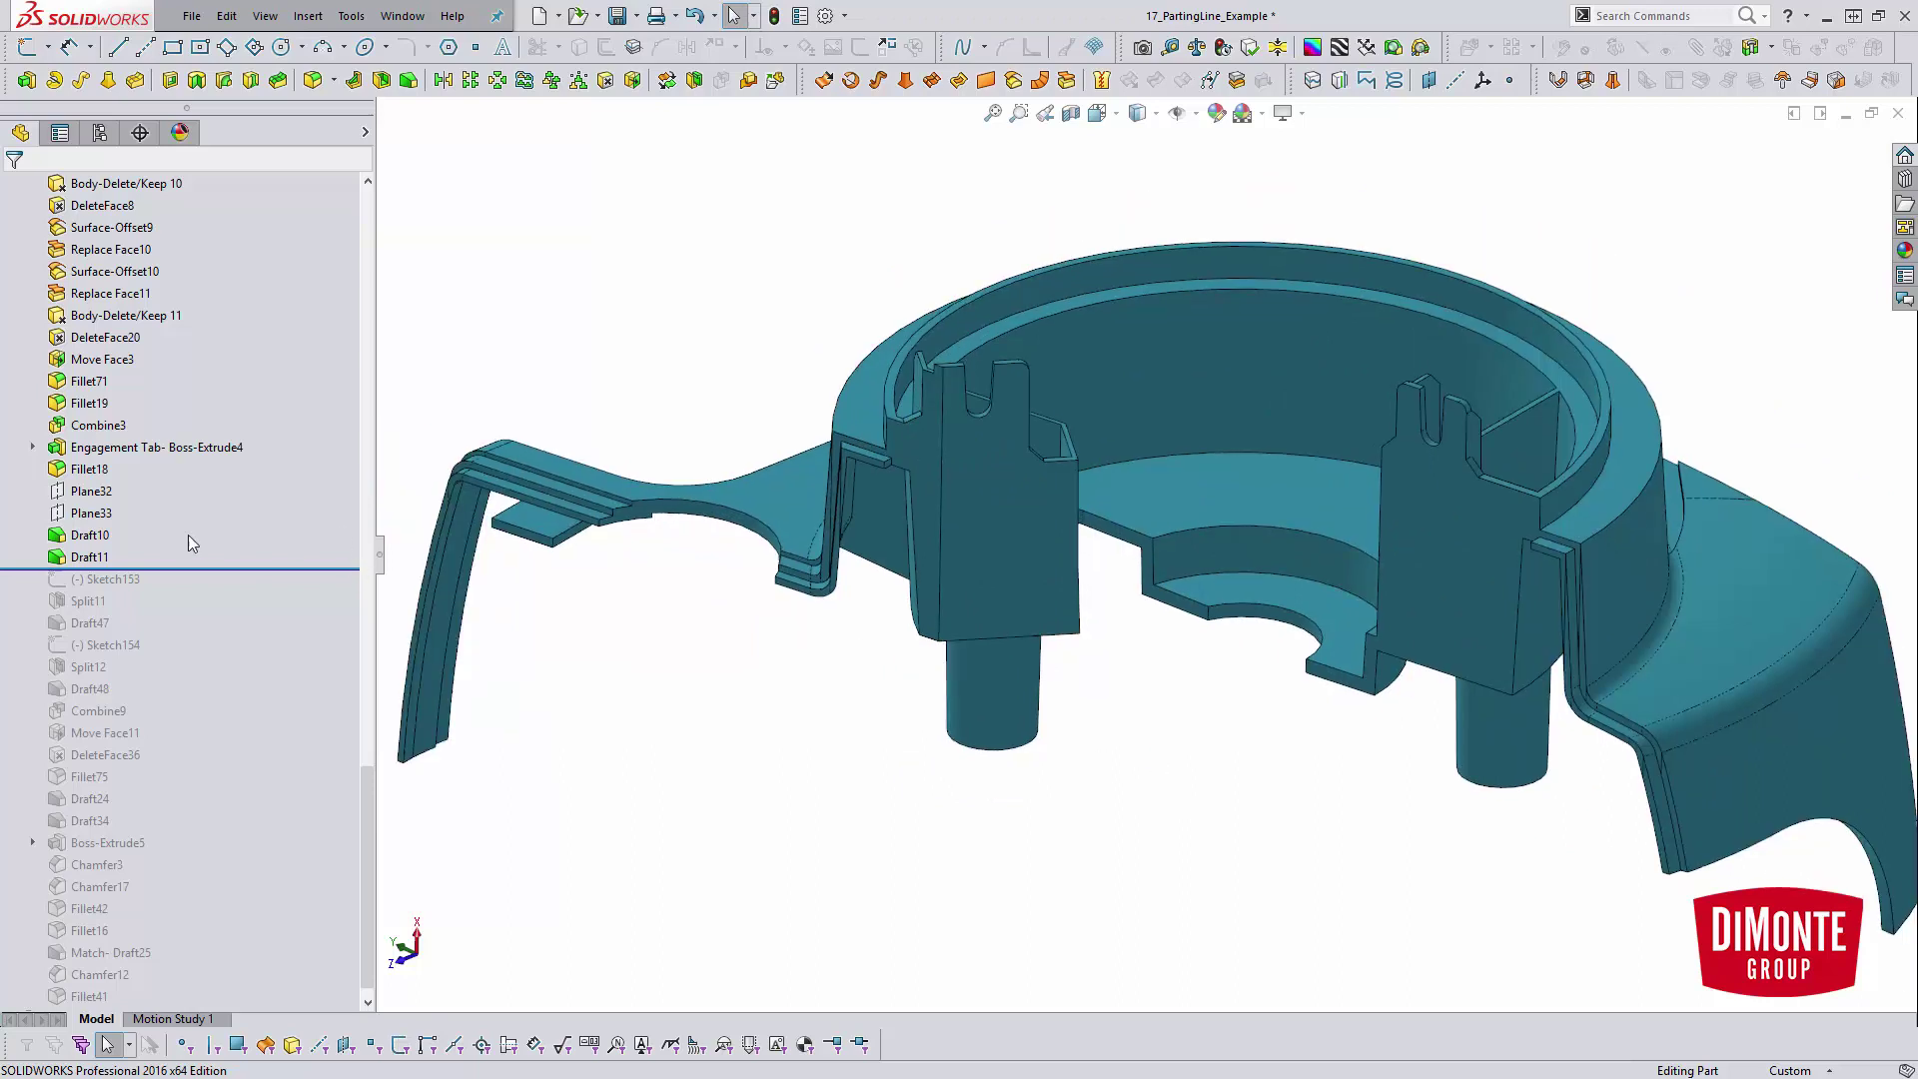
pyautogui.moveTo(197, 568); pyautogui.dragTo(197, 590)
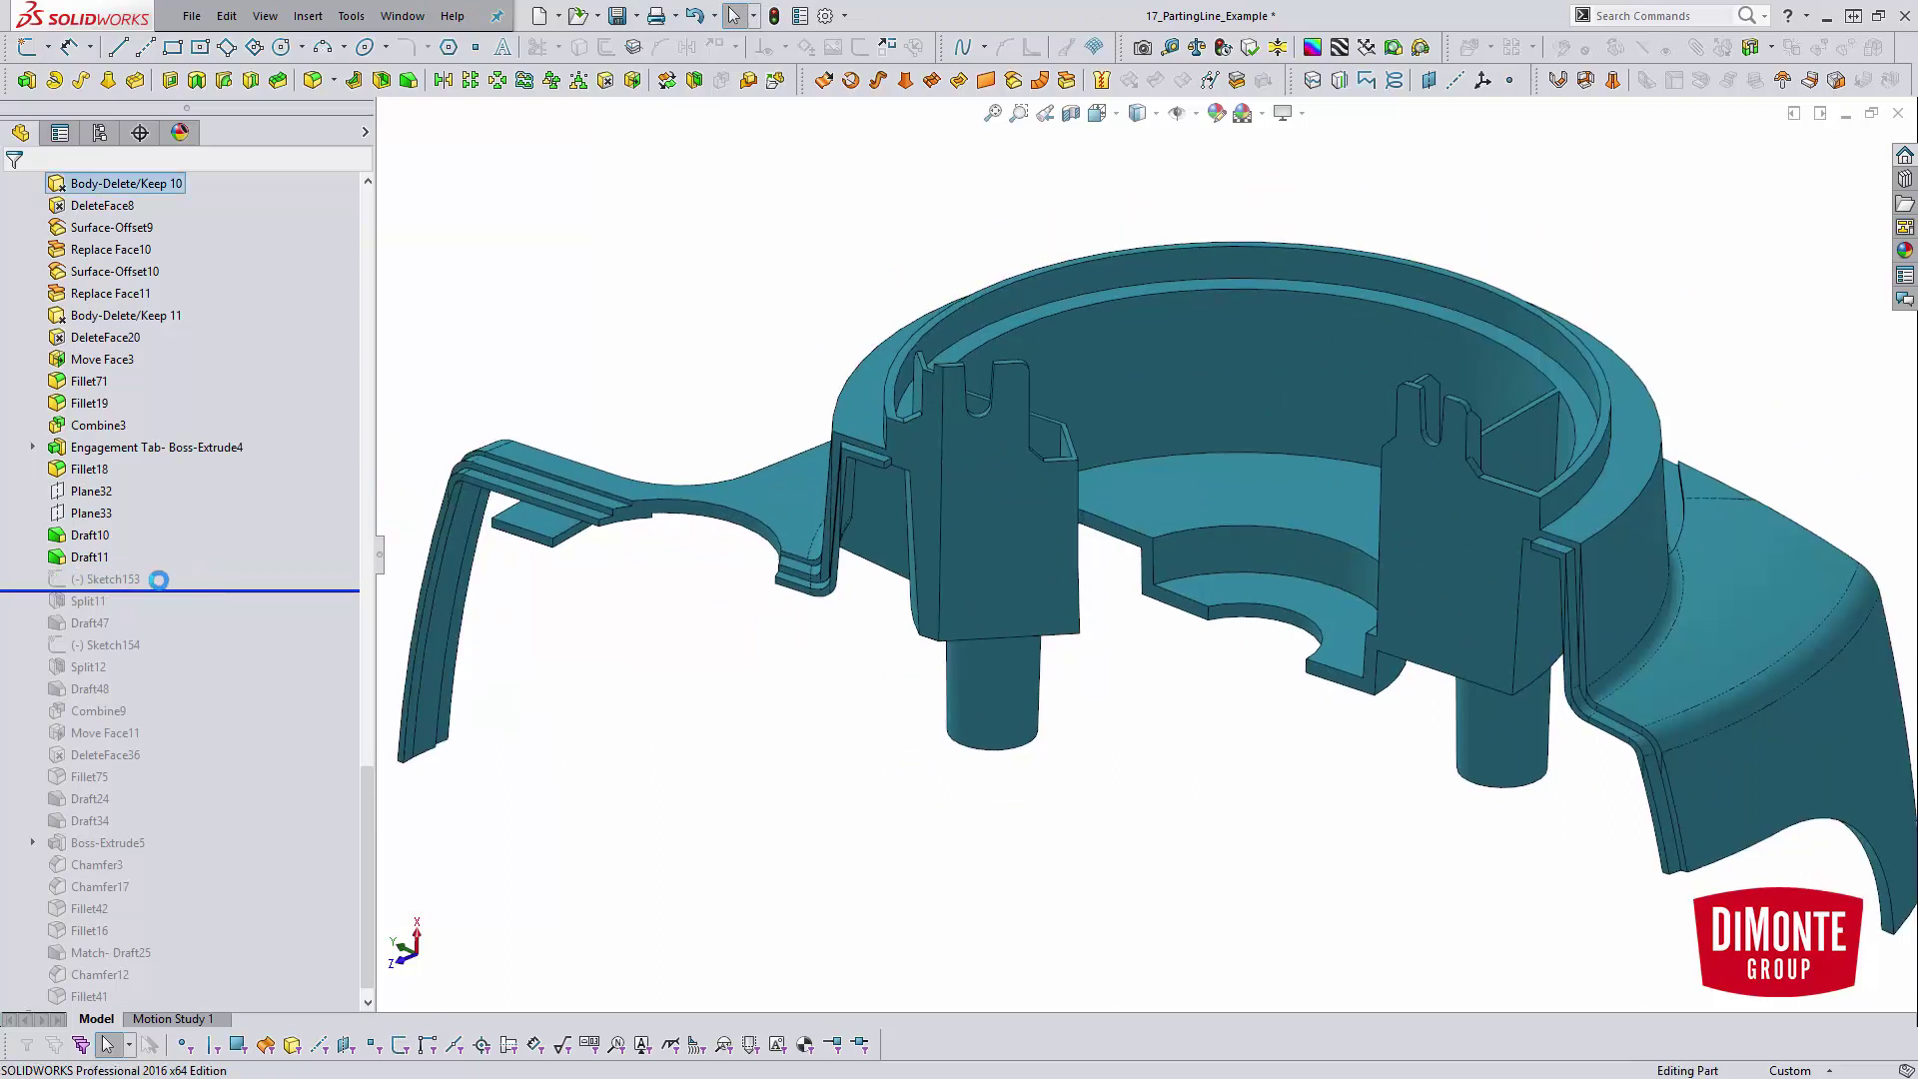
pyautogui.click(113, 579)
pyautogui.click(127, 527)
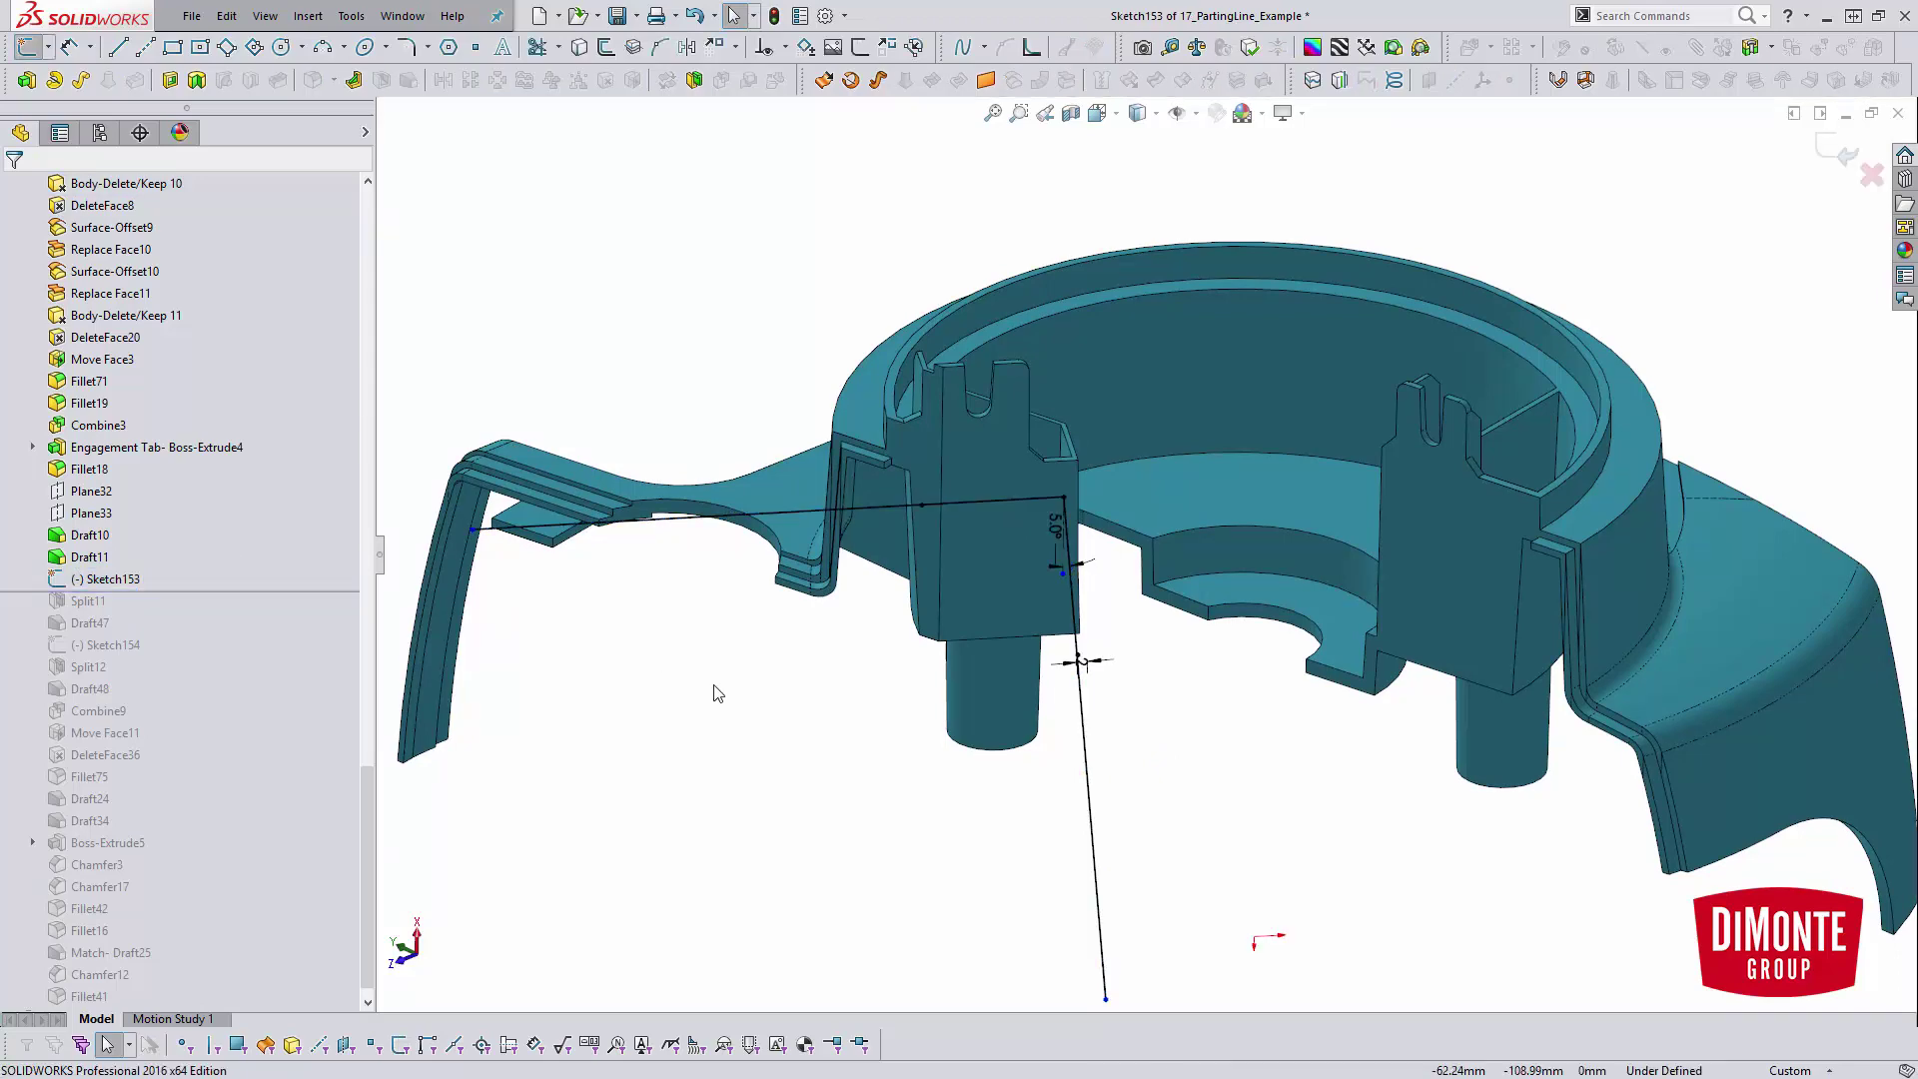
# - Examine the sketch's offset and angle dimensions at the boss in a view normal to the sketch, and close the sketch
pyautogui.press('space')
pyautogui.click(846, 260)
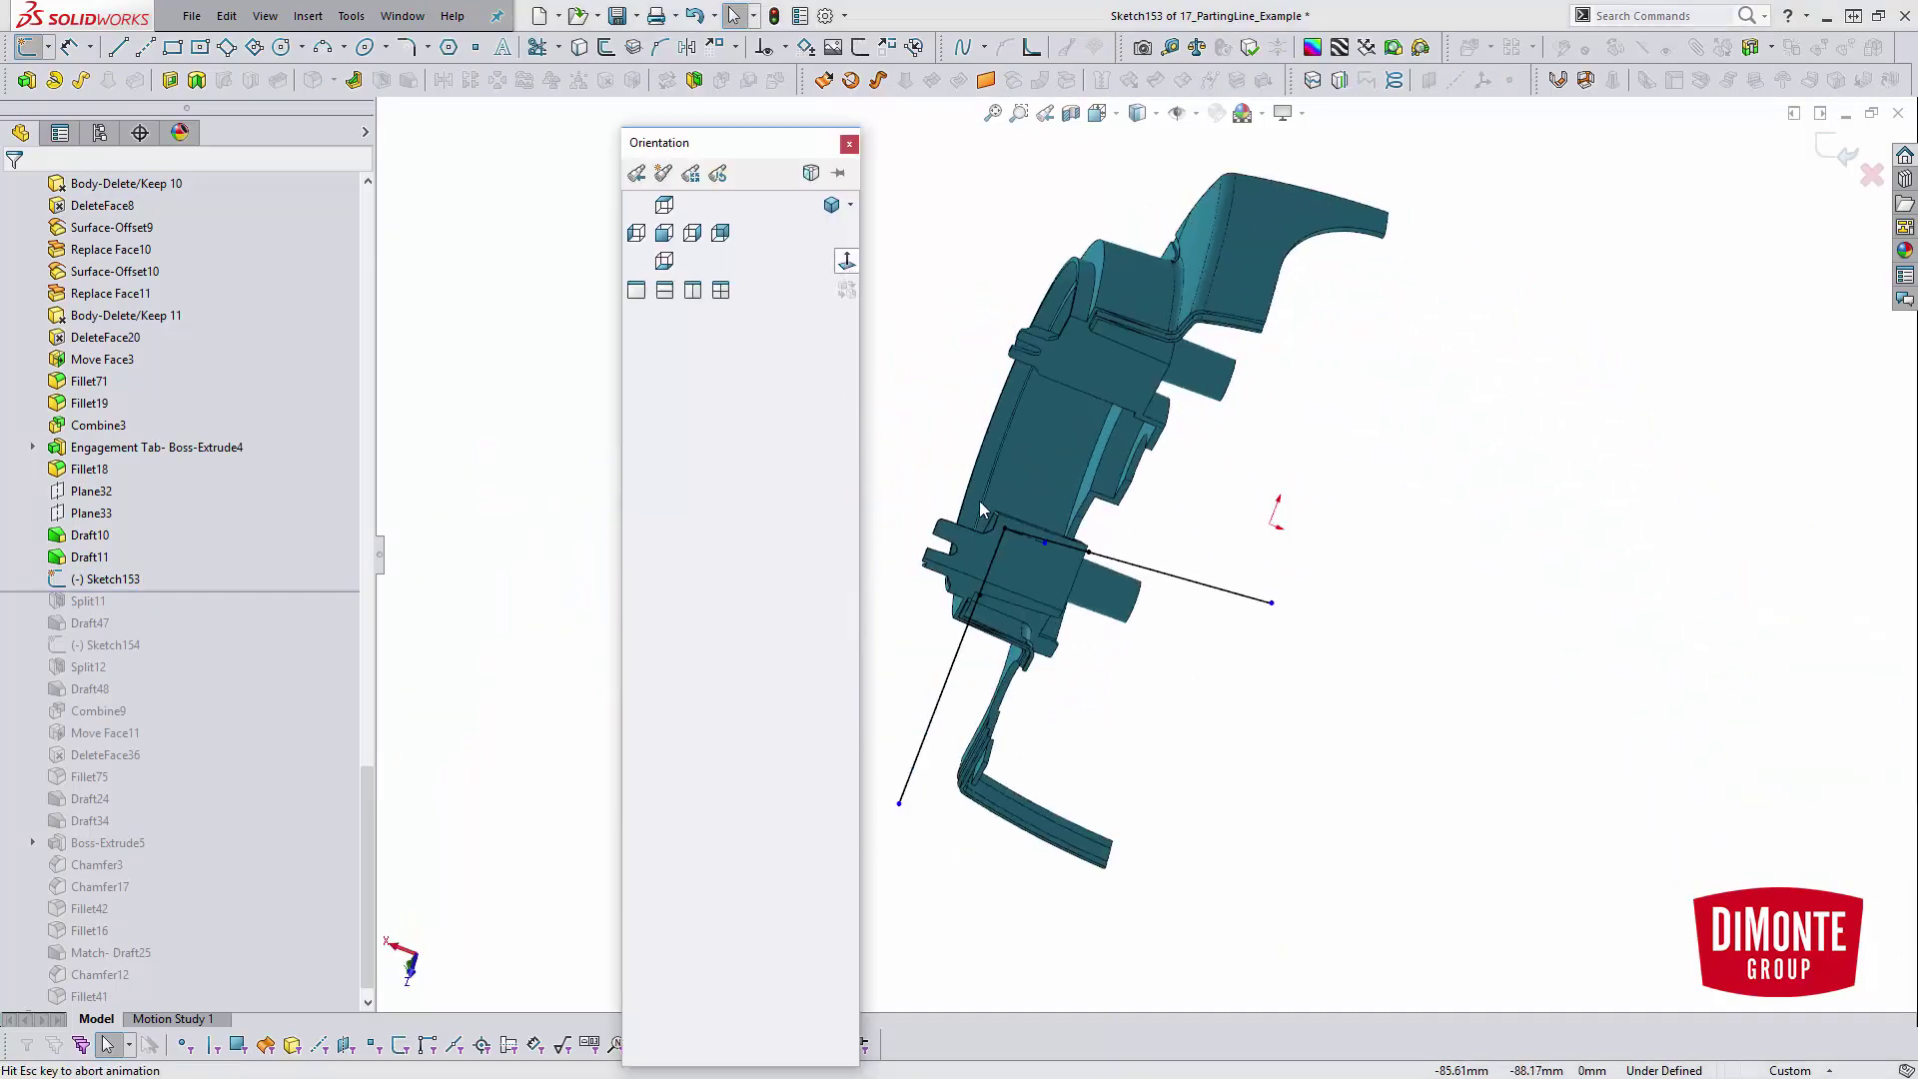
pyautogui.scroll(-3, 1156, 529)
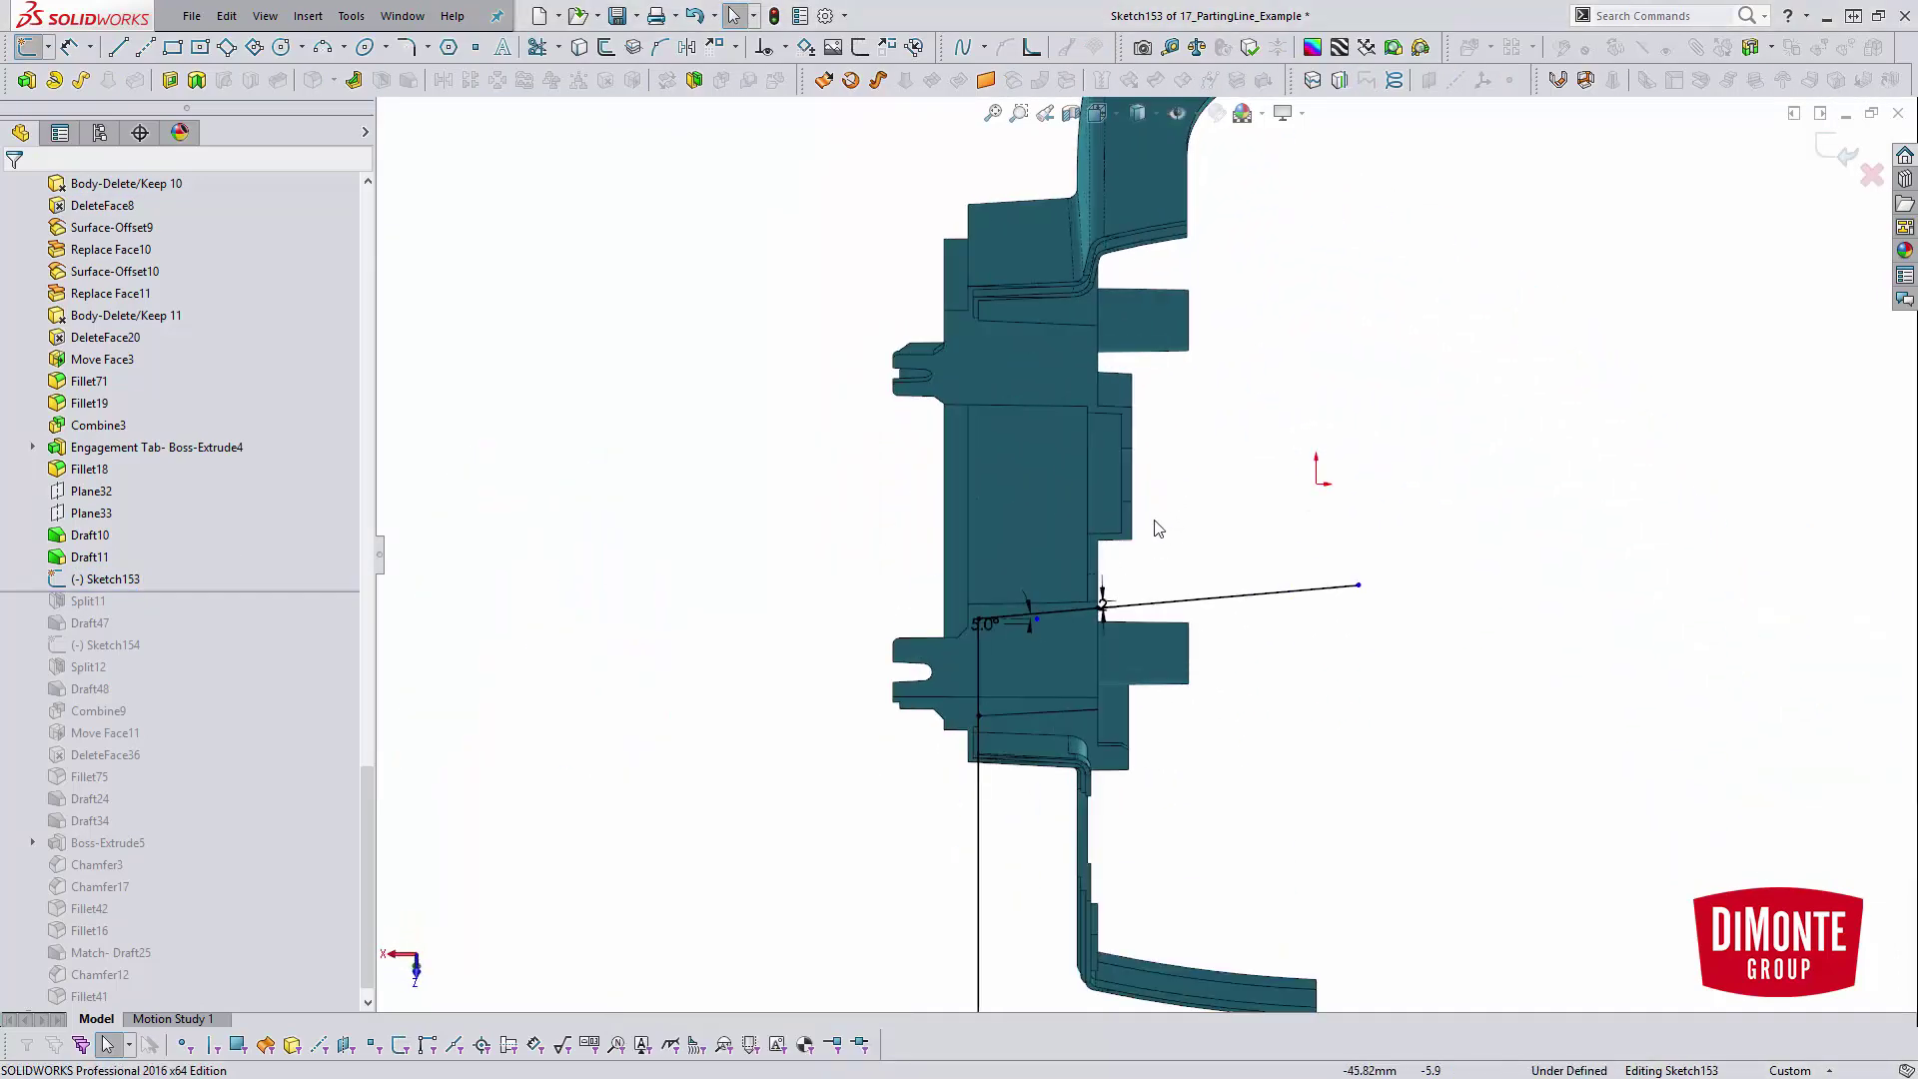
pyautogui.scroll(-3, 1156, 528)
pyautogui.scroll(-2, 1081, 728)
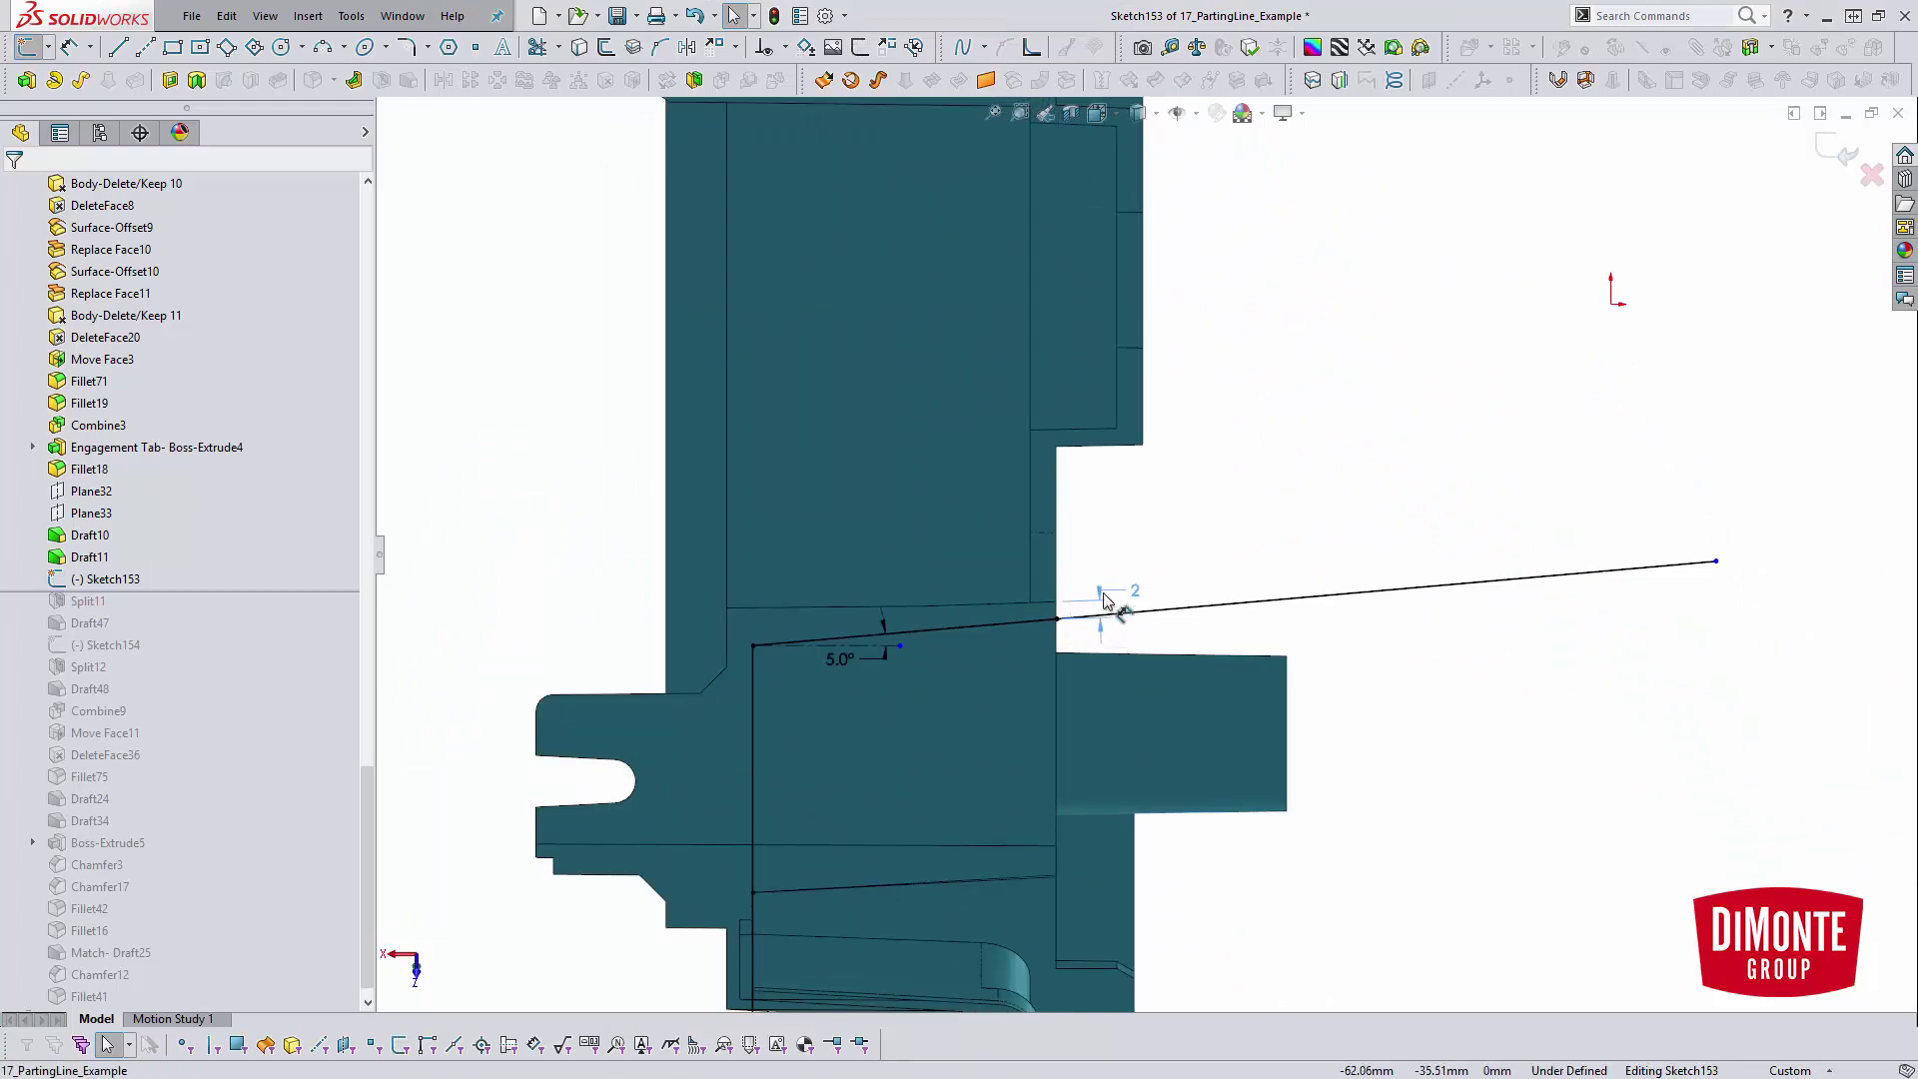
pyautogui.click(1104, 600)
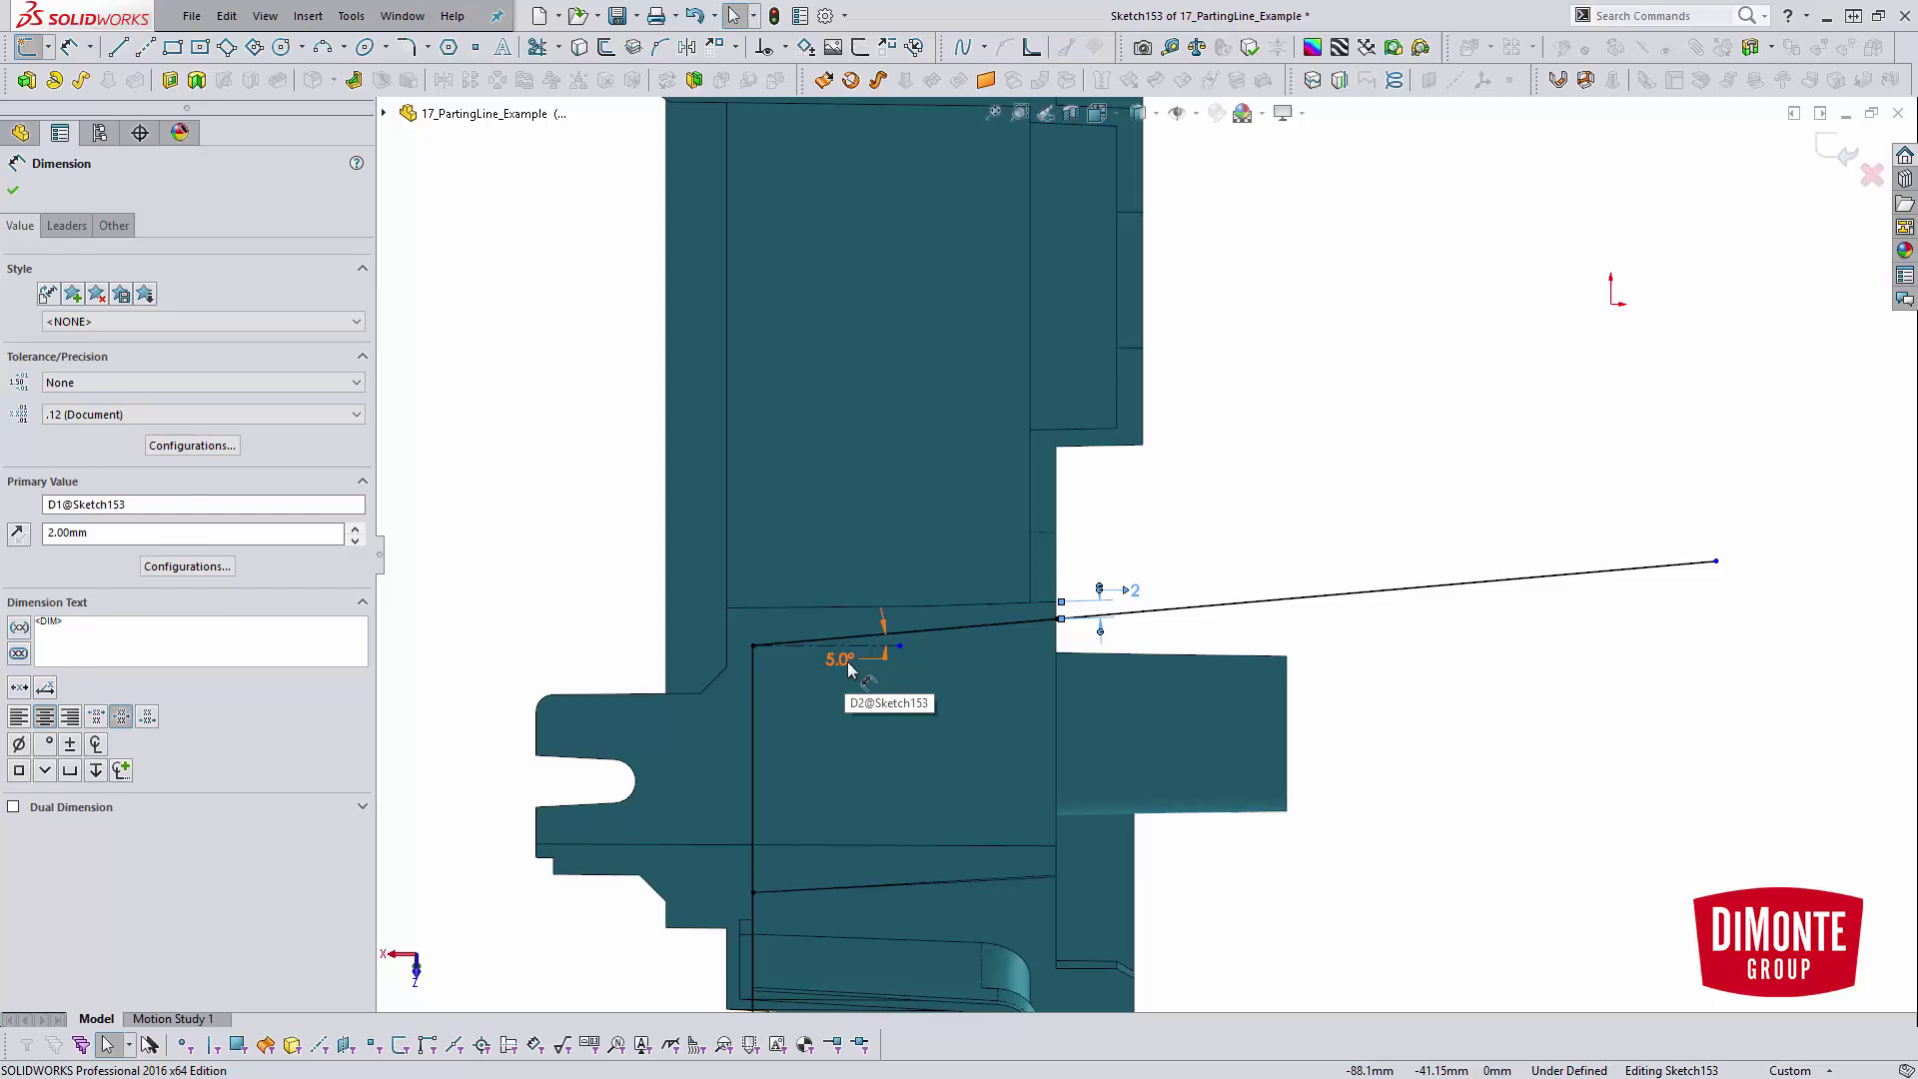
pyautogui.click(1344, 689)
pyautogui.moveTo(1344, 690); pyautogui.dragTo(1499, 469, button='middle')
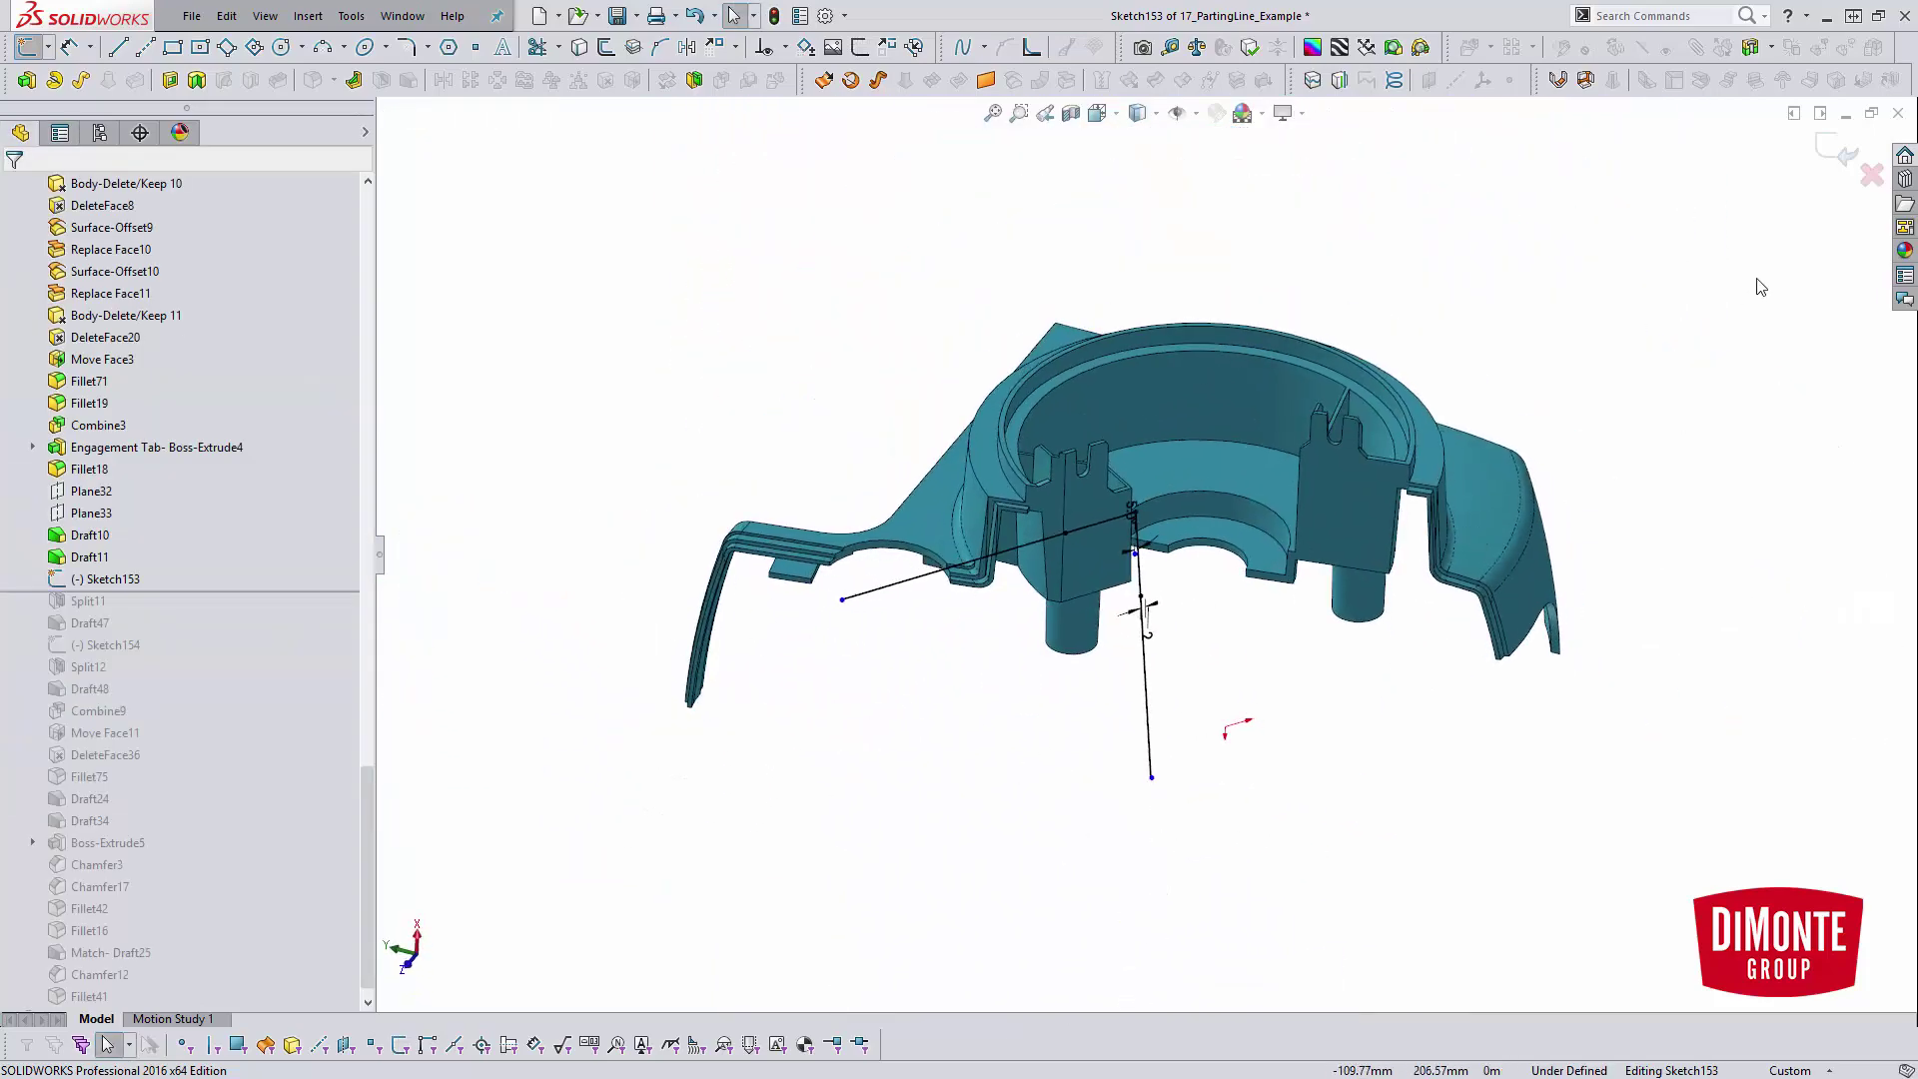
pyautogui.click(1860, 182)
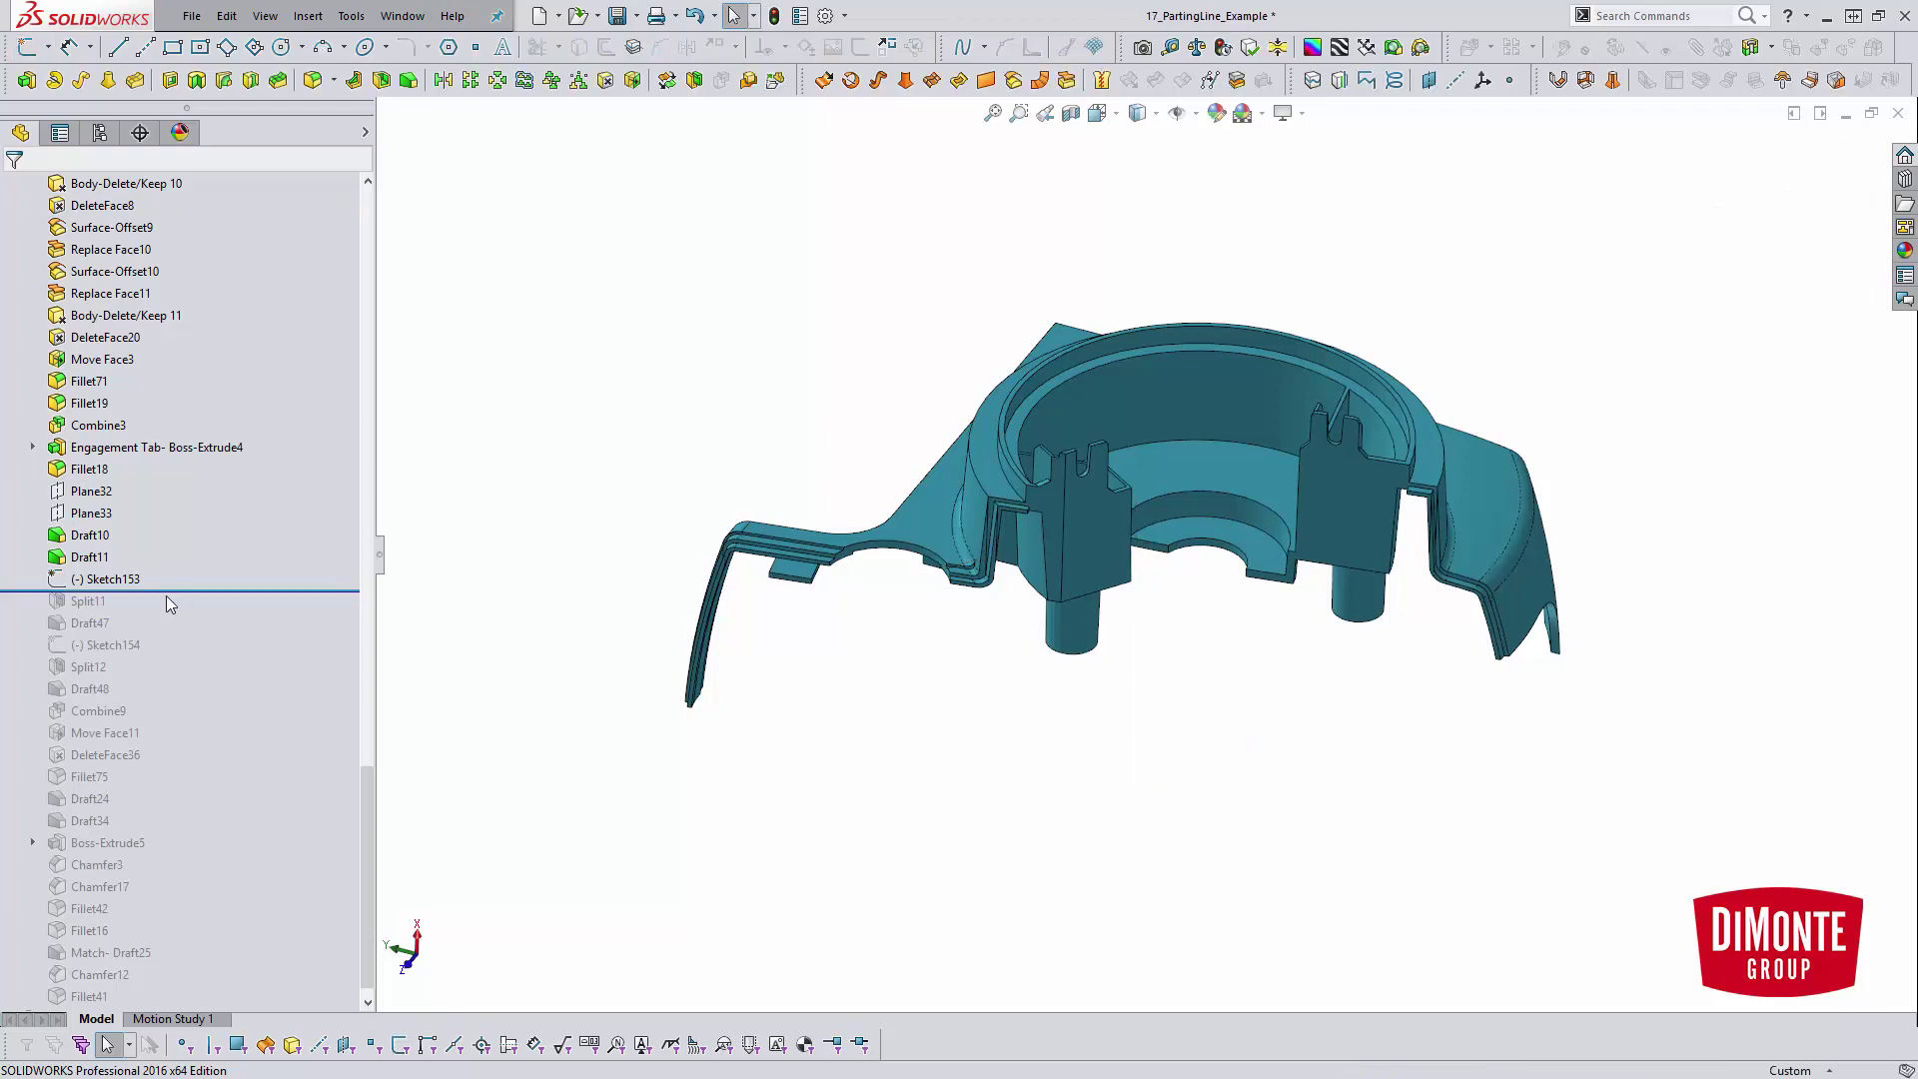
# - Roll the feature history forward past Split11 and open its definition, dismissing the new-document template prompts
pyautogui.moveTo(166, 593); pyautogui.dragTo(167, 612)
pyautogui.click(84, 602)
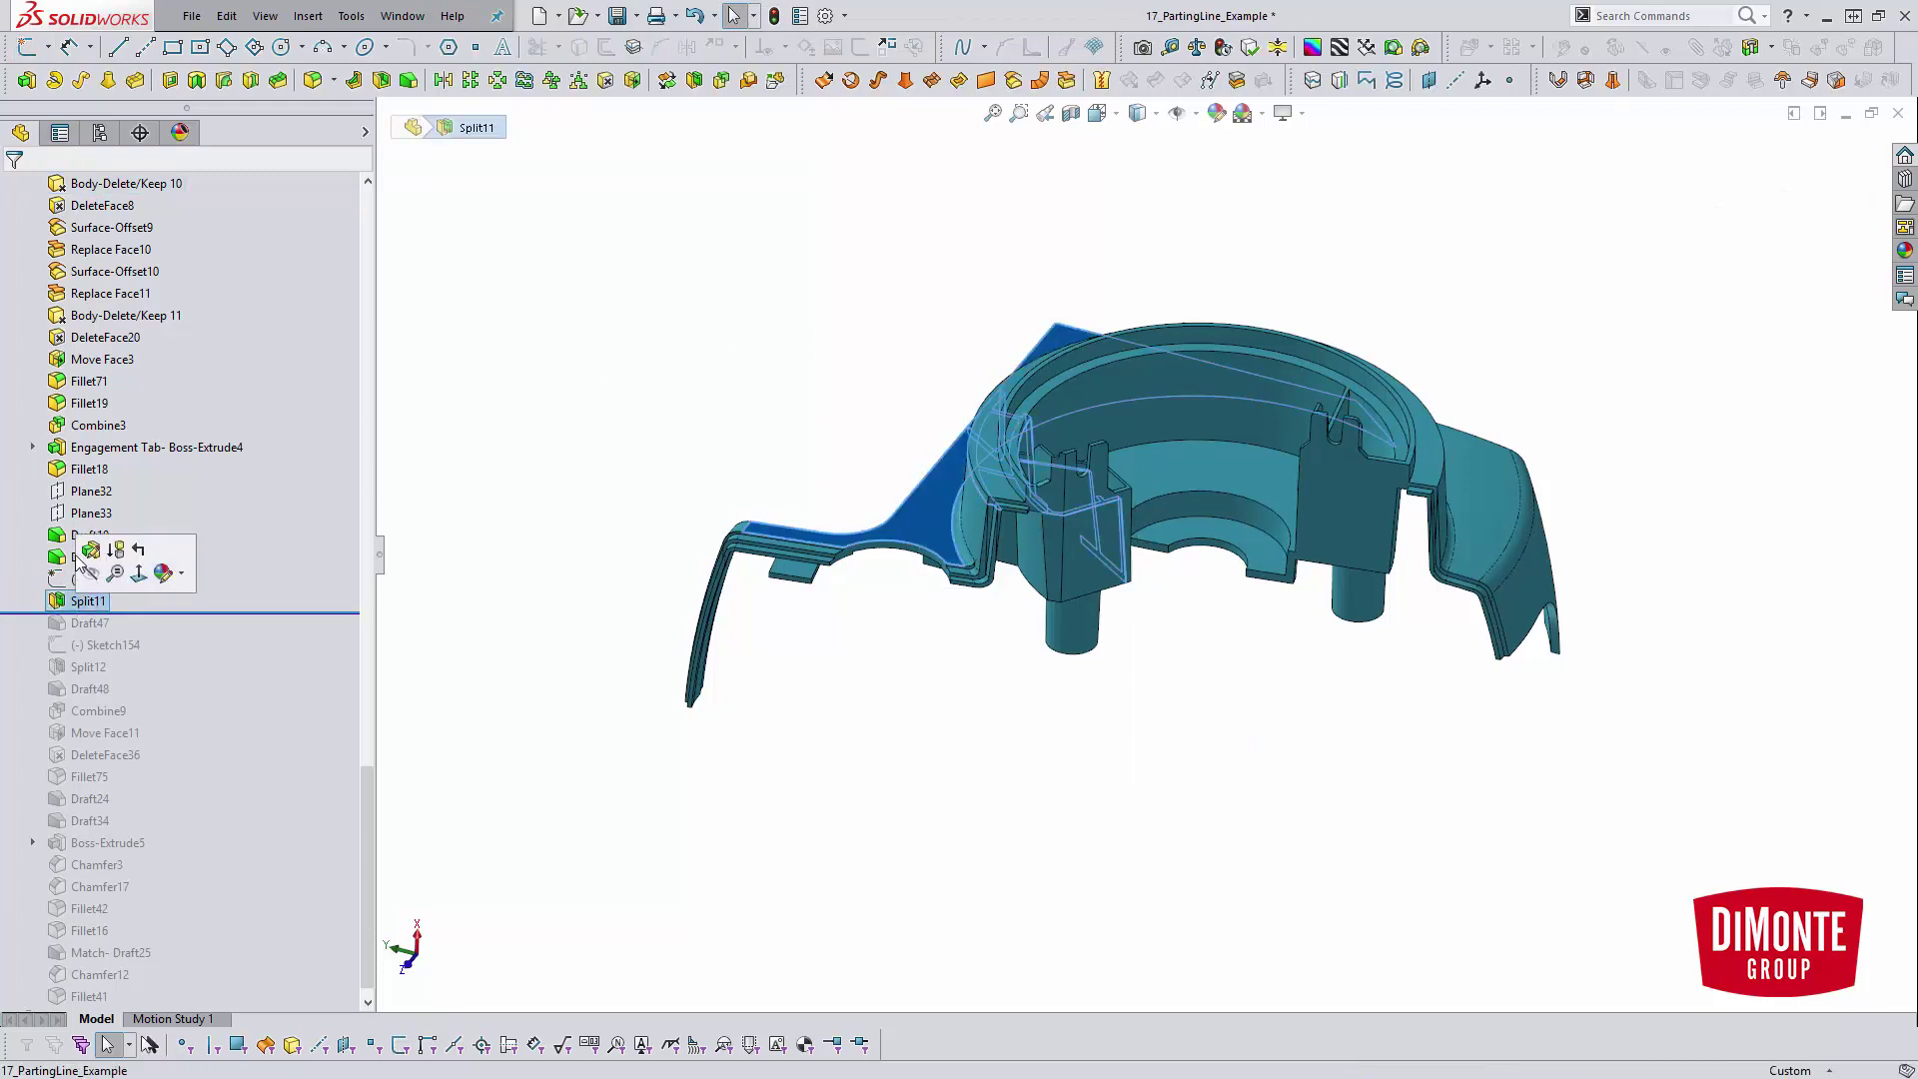
pyautogui.click(88, 550)
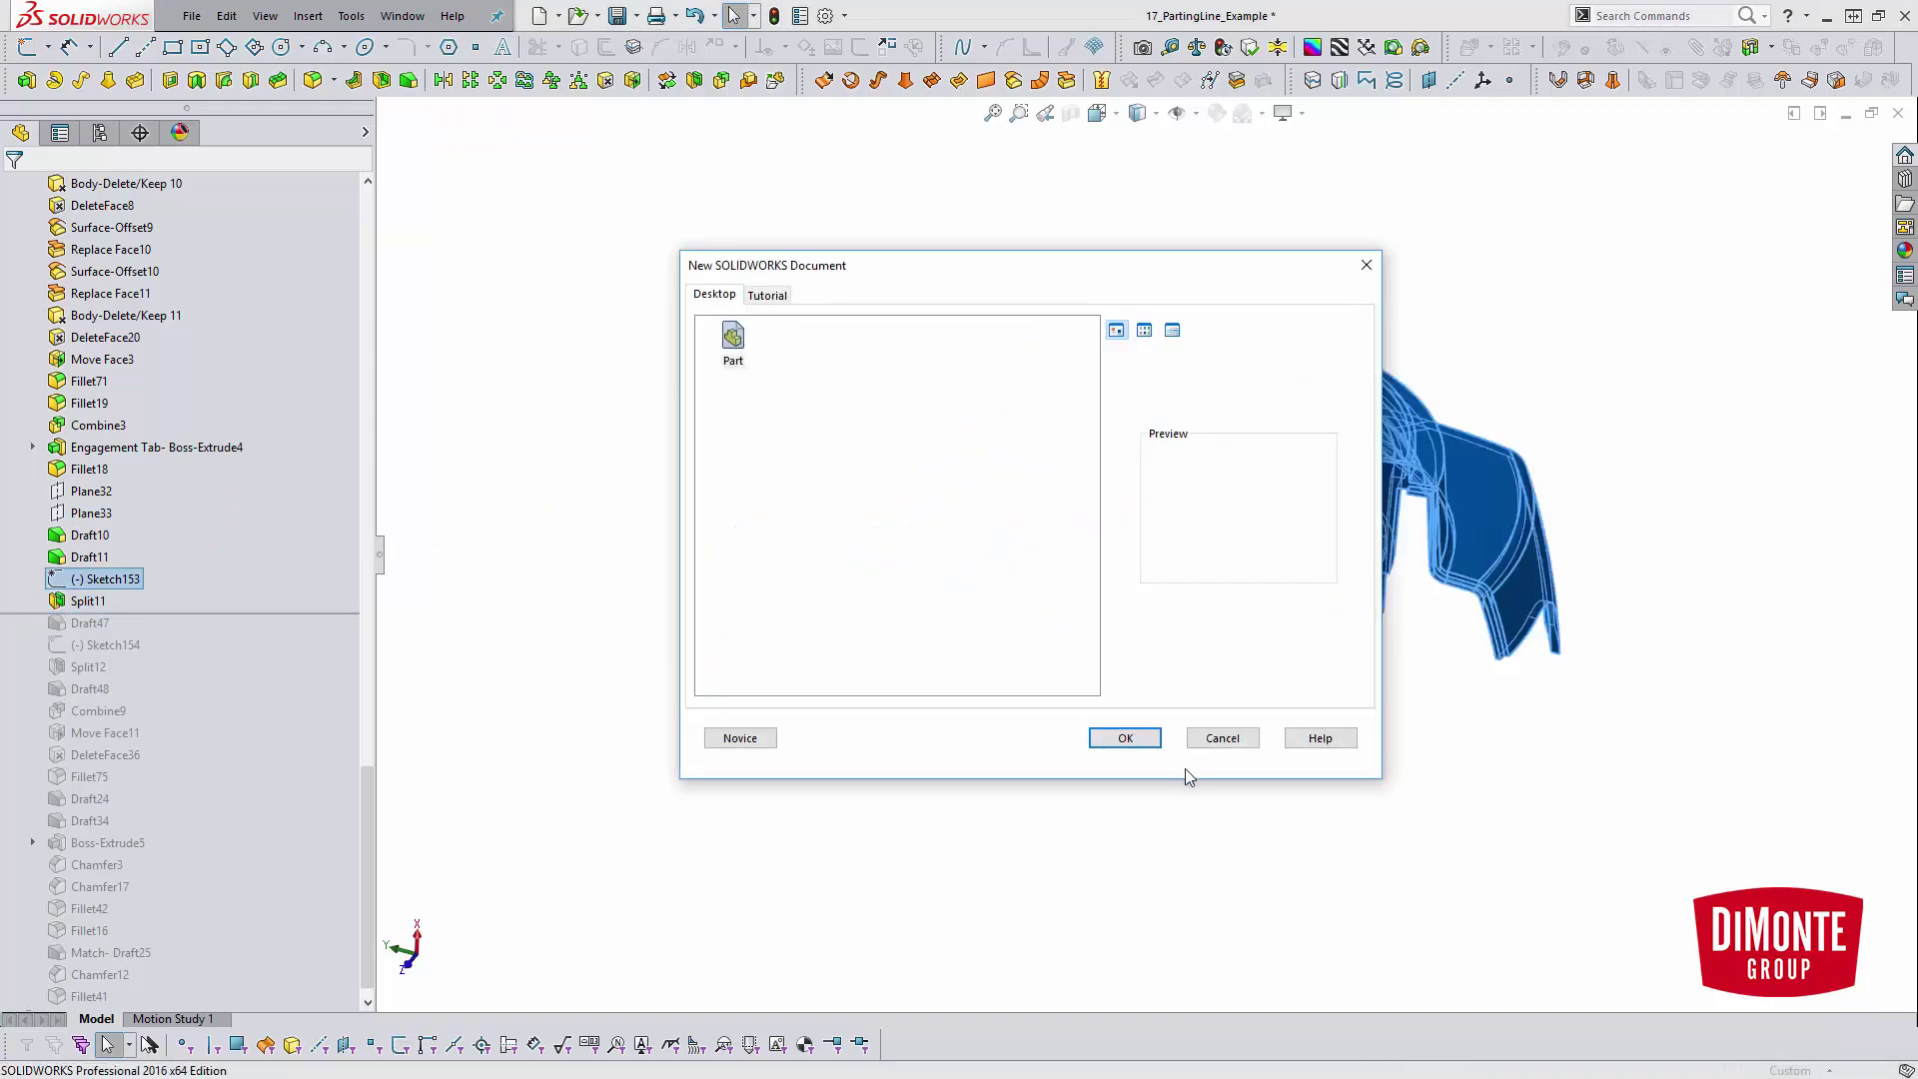
pyautogui.click(1223, 739)
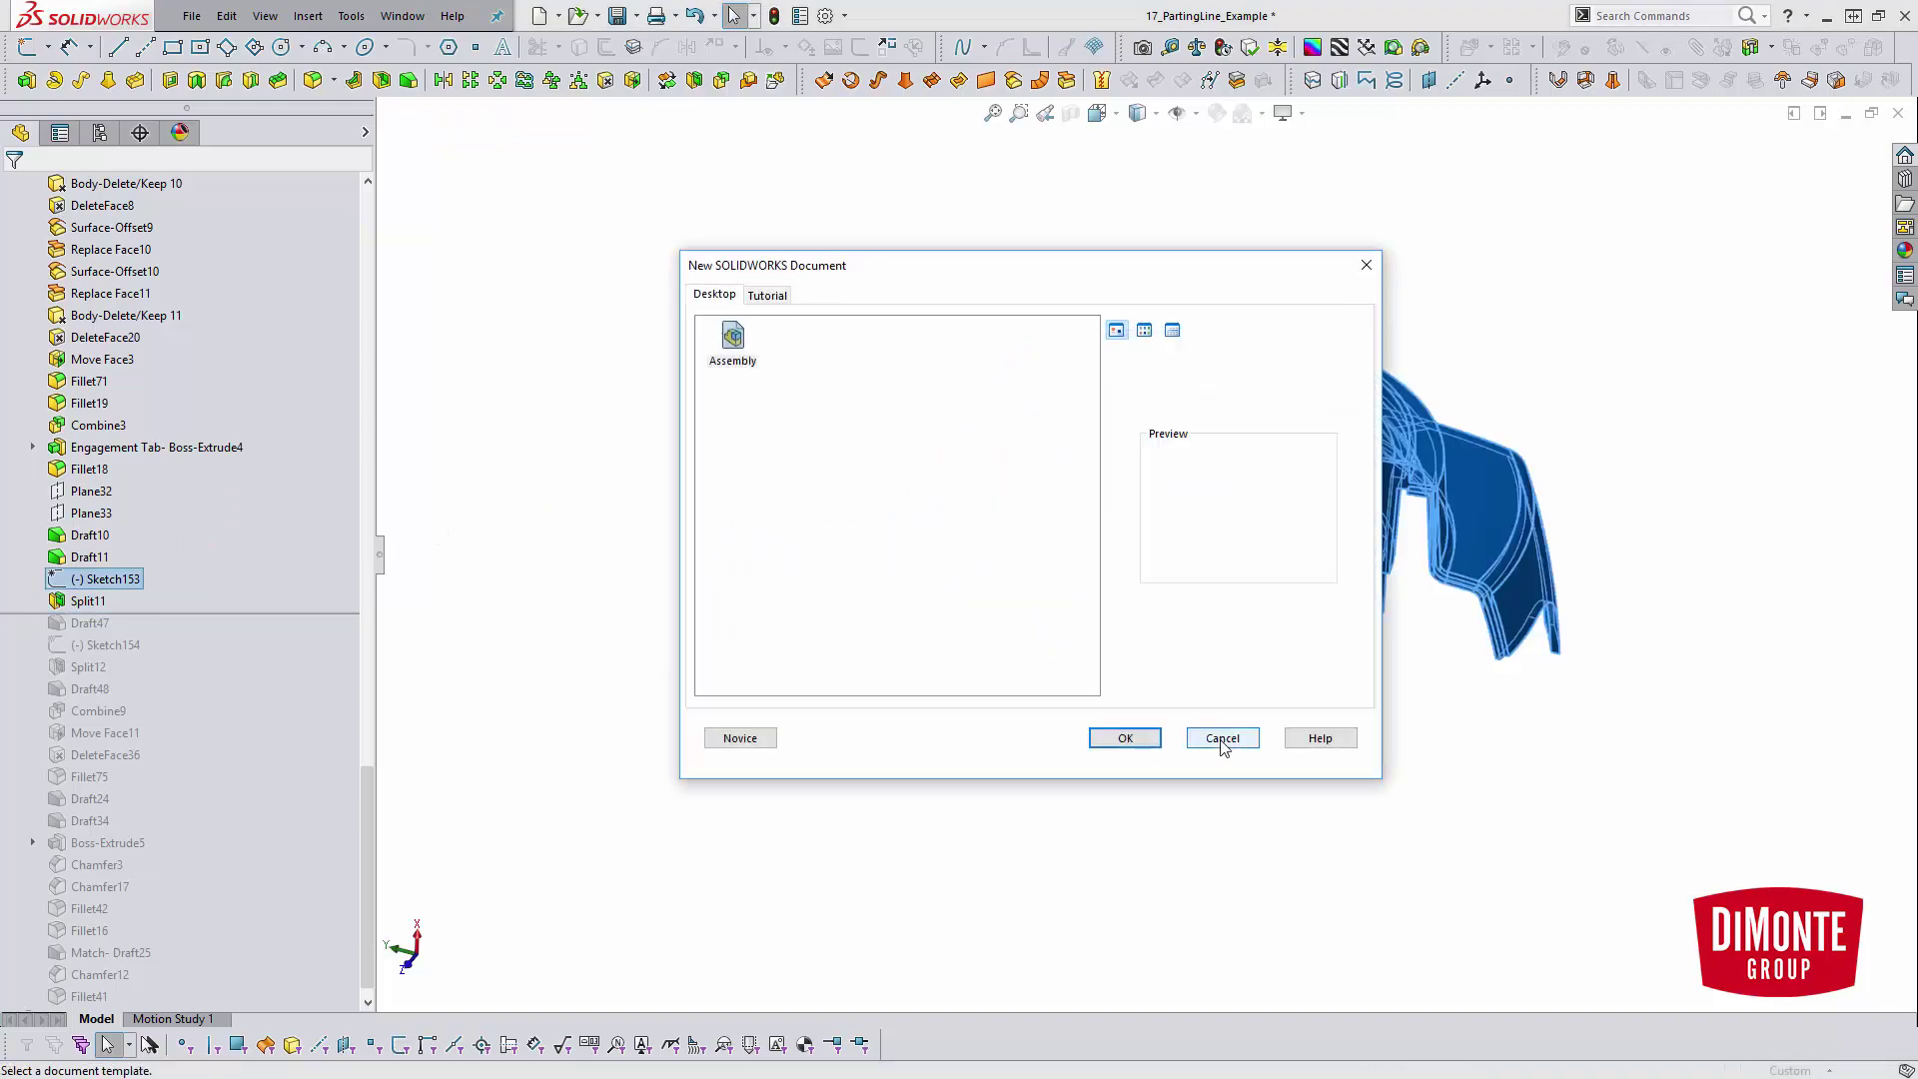
pyautogui.click(1223, 739)
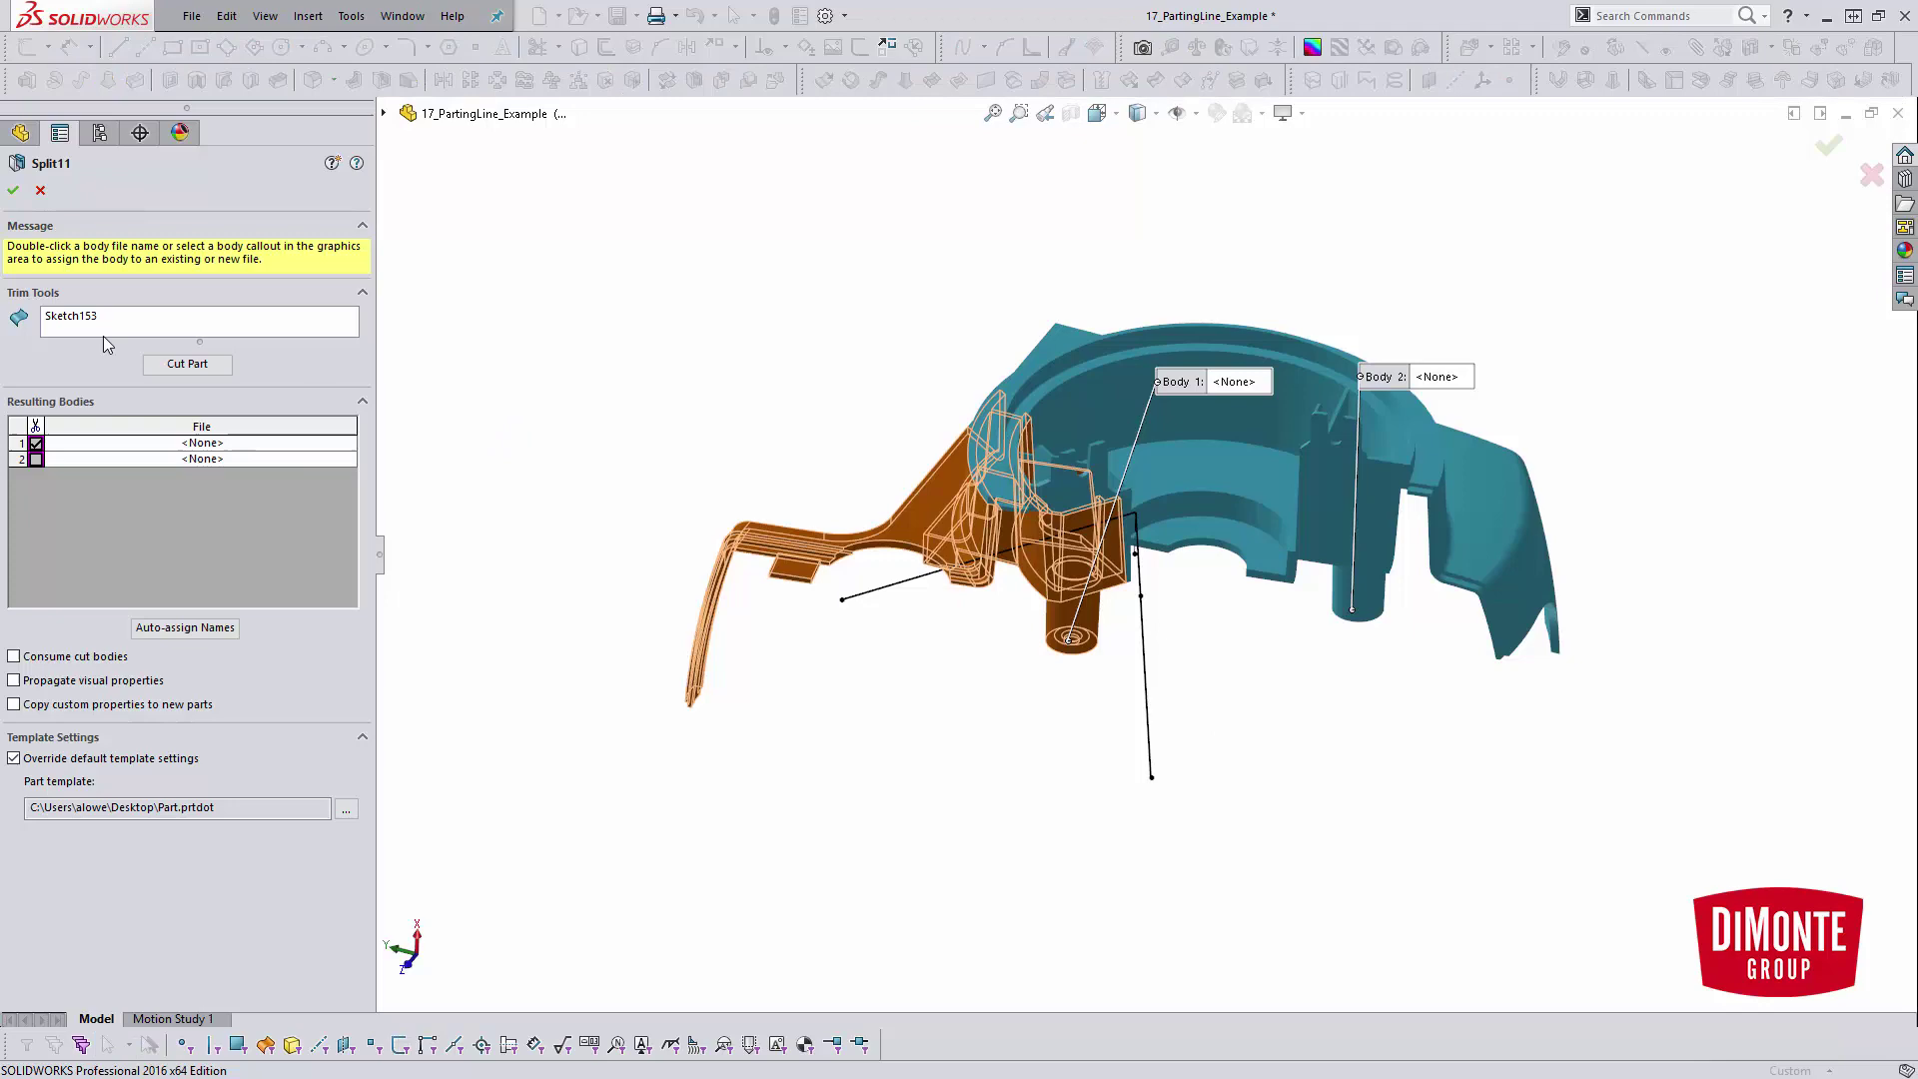
# - Examine the split's trim tool sketch and its resulting bodies, and close the definition without changes
pyautogui.click(101, 322)
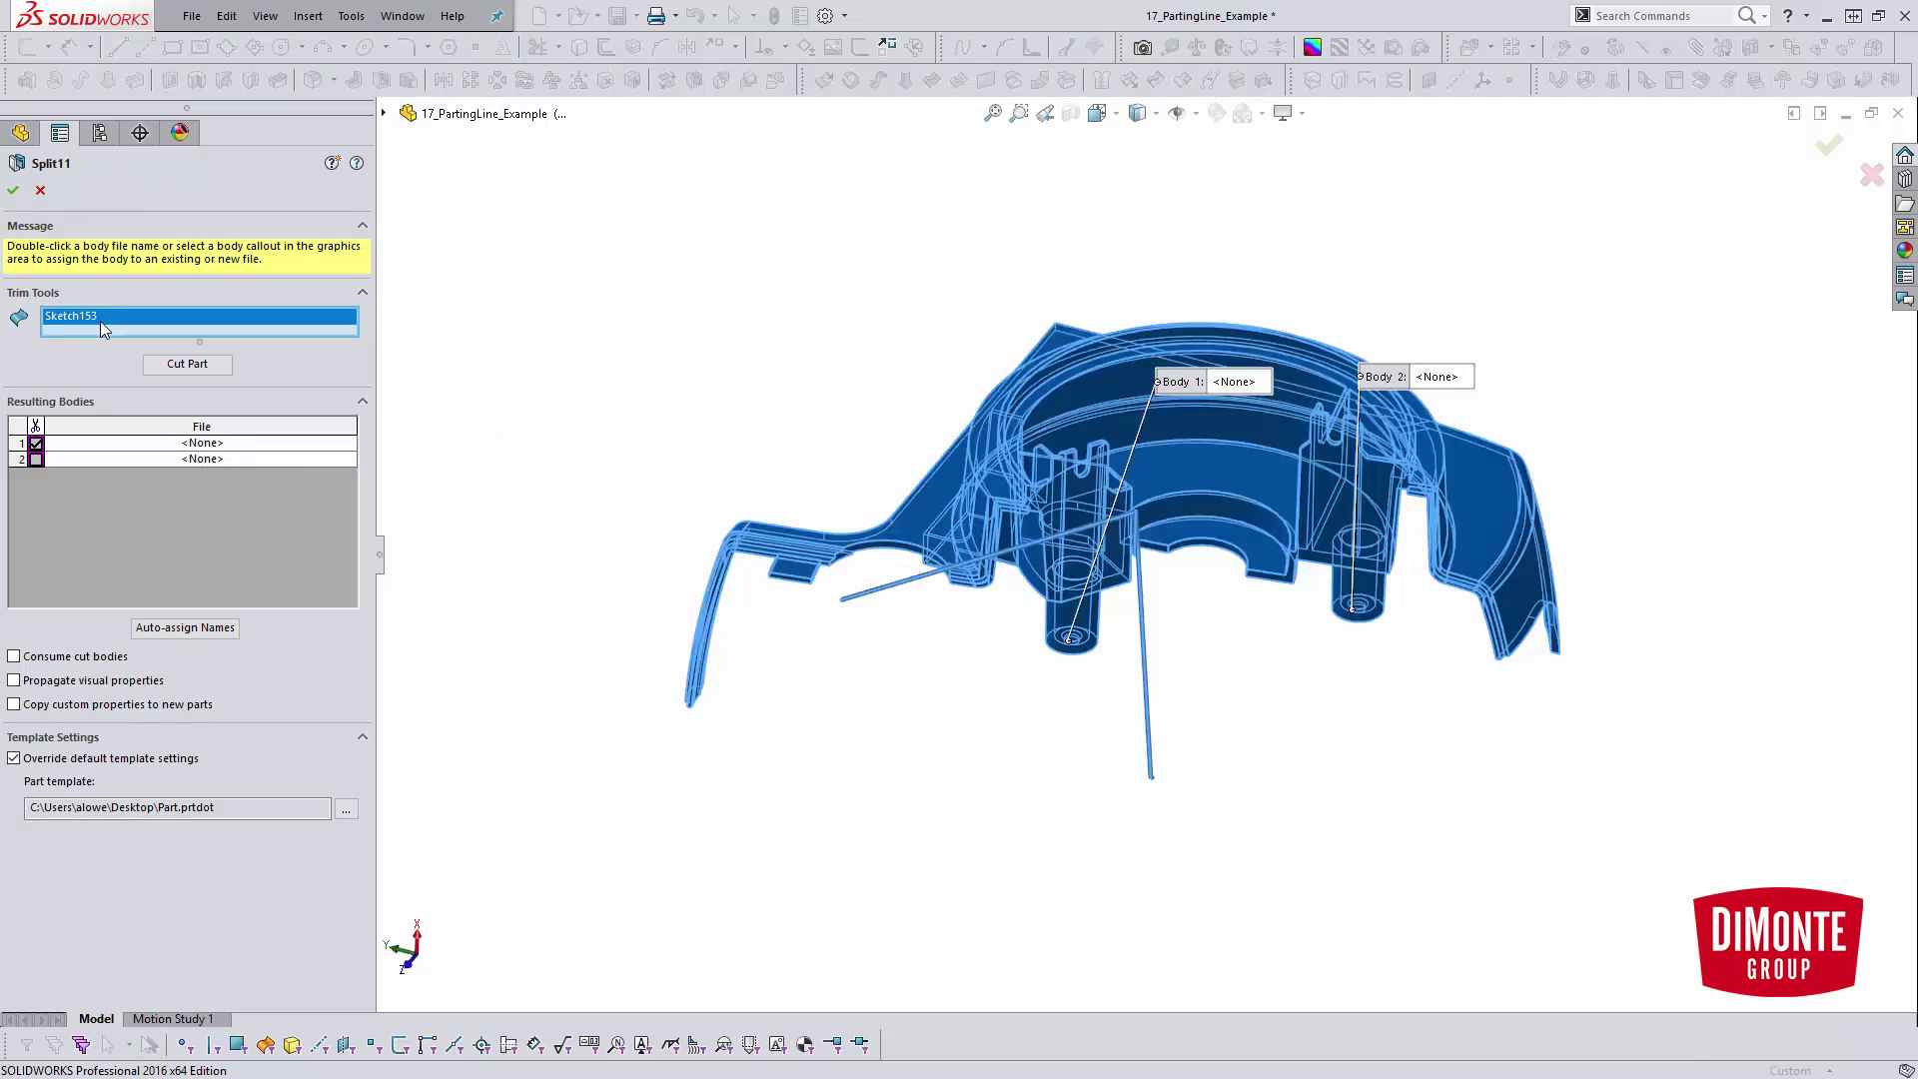
pyautogui.moveTo(1156, 673); pyautogui.dragTo(1070, 649, button='middle')
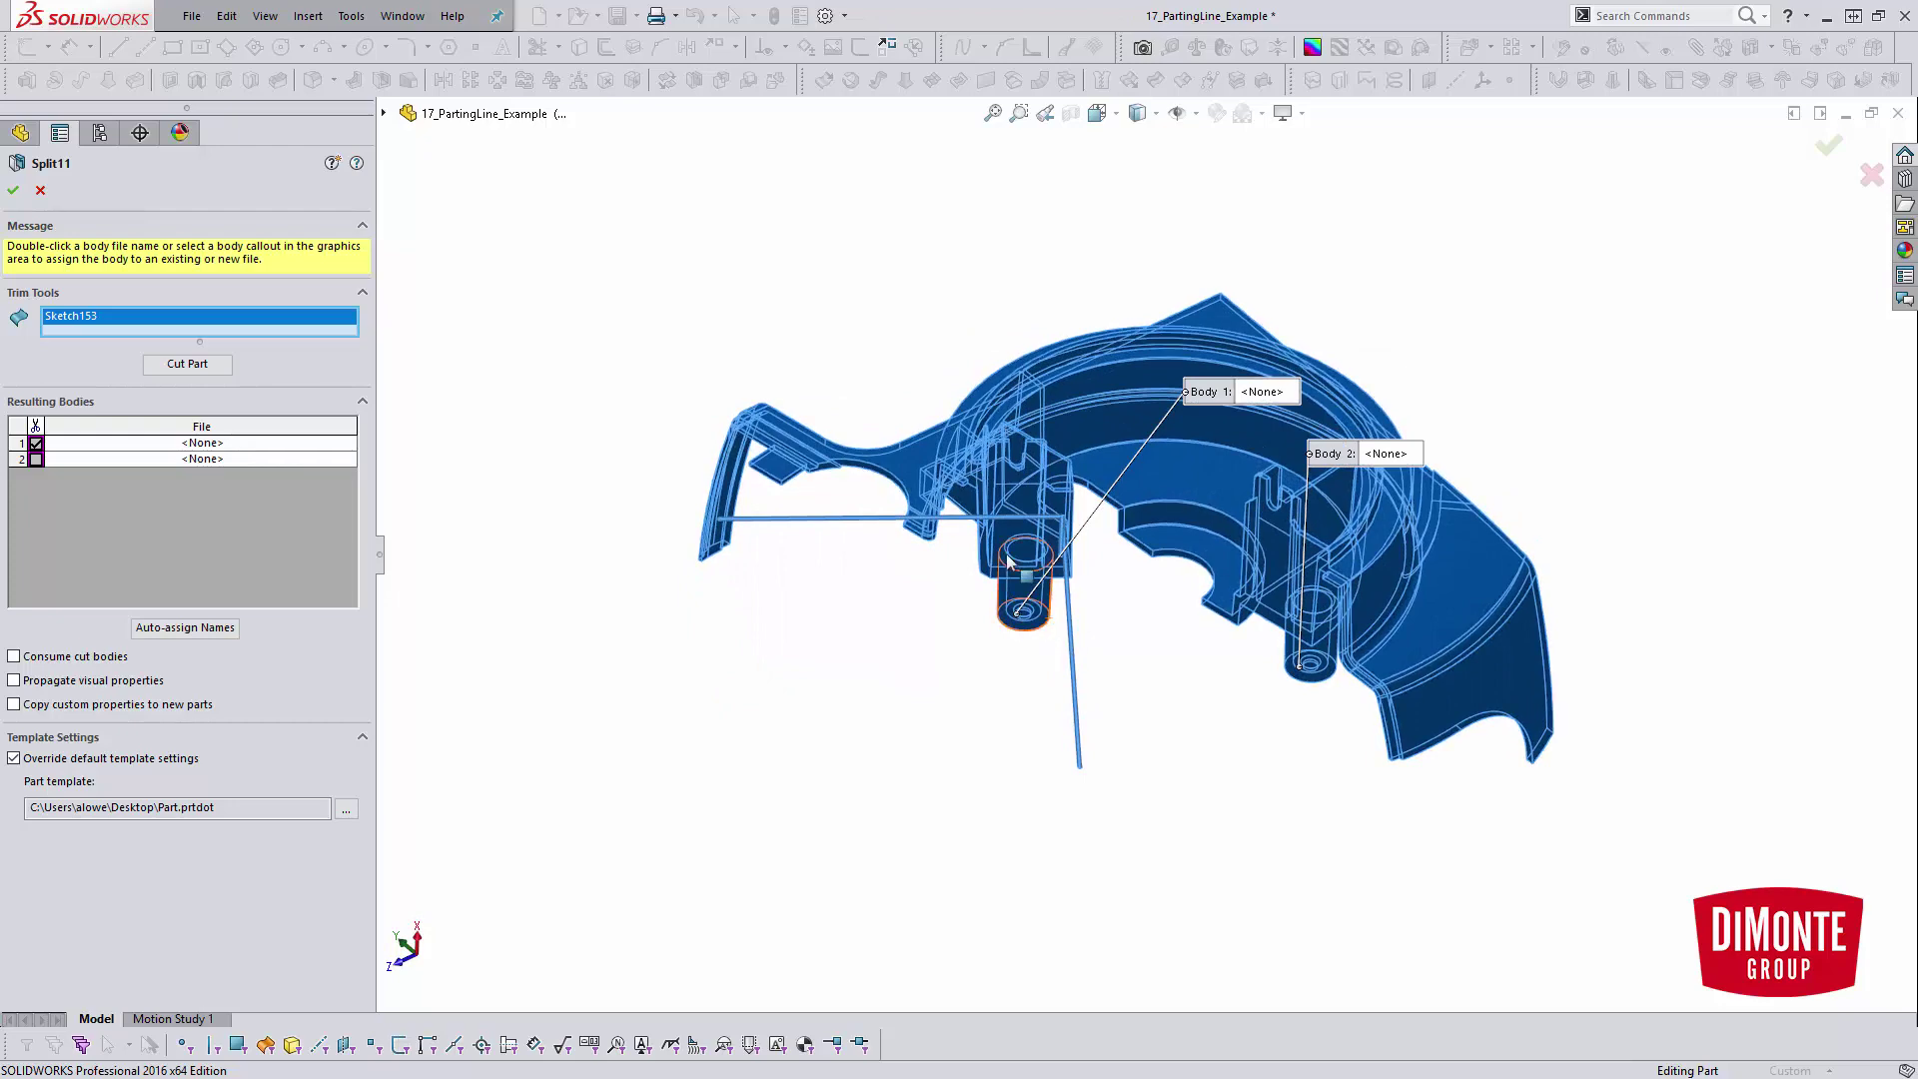
pyautogui.moveTo(1042, 415); pyautogui.dragTo(1173, 642, button='middle')
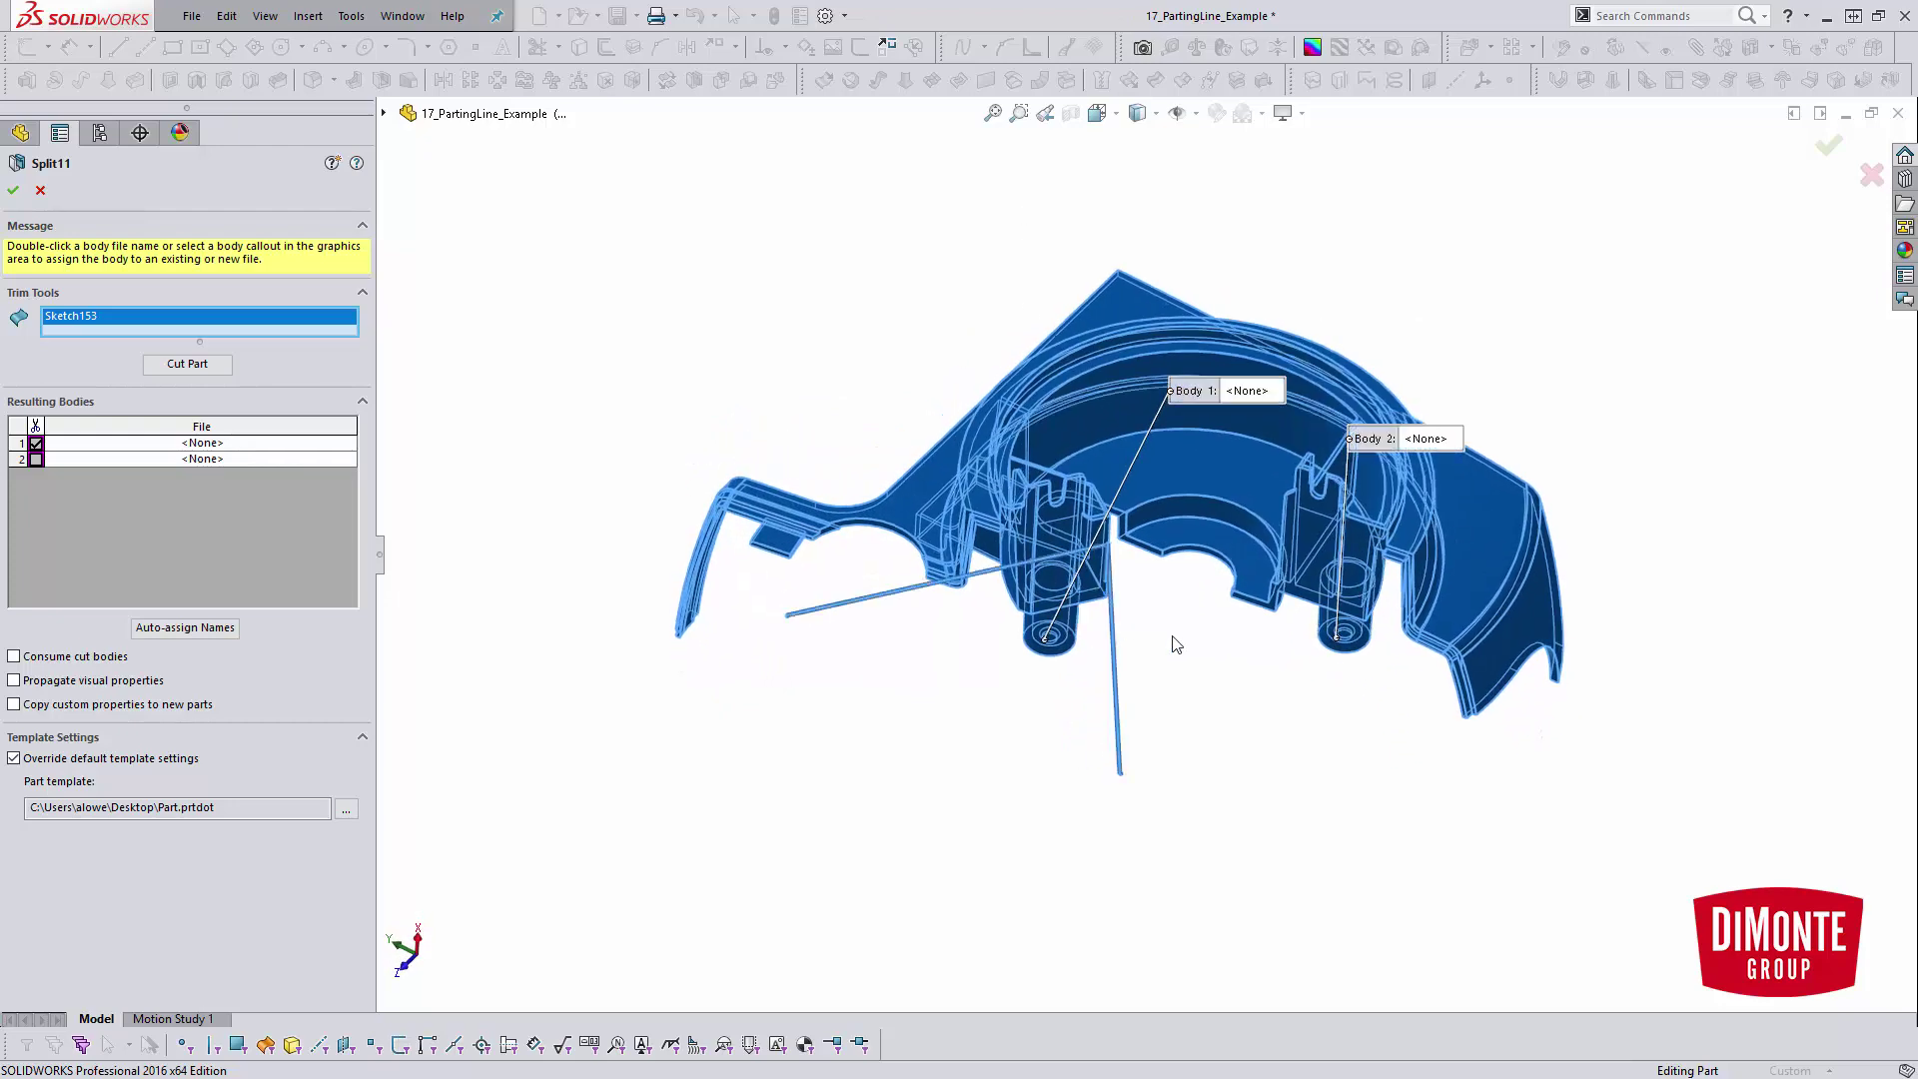
pyautogui.scroll(-1, 1209, 636)
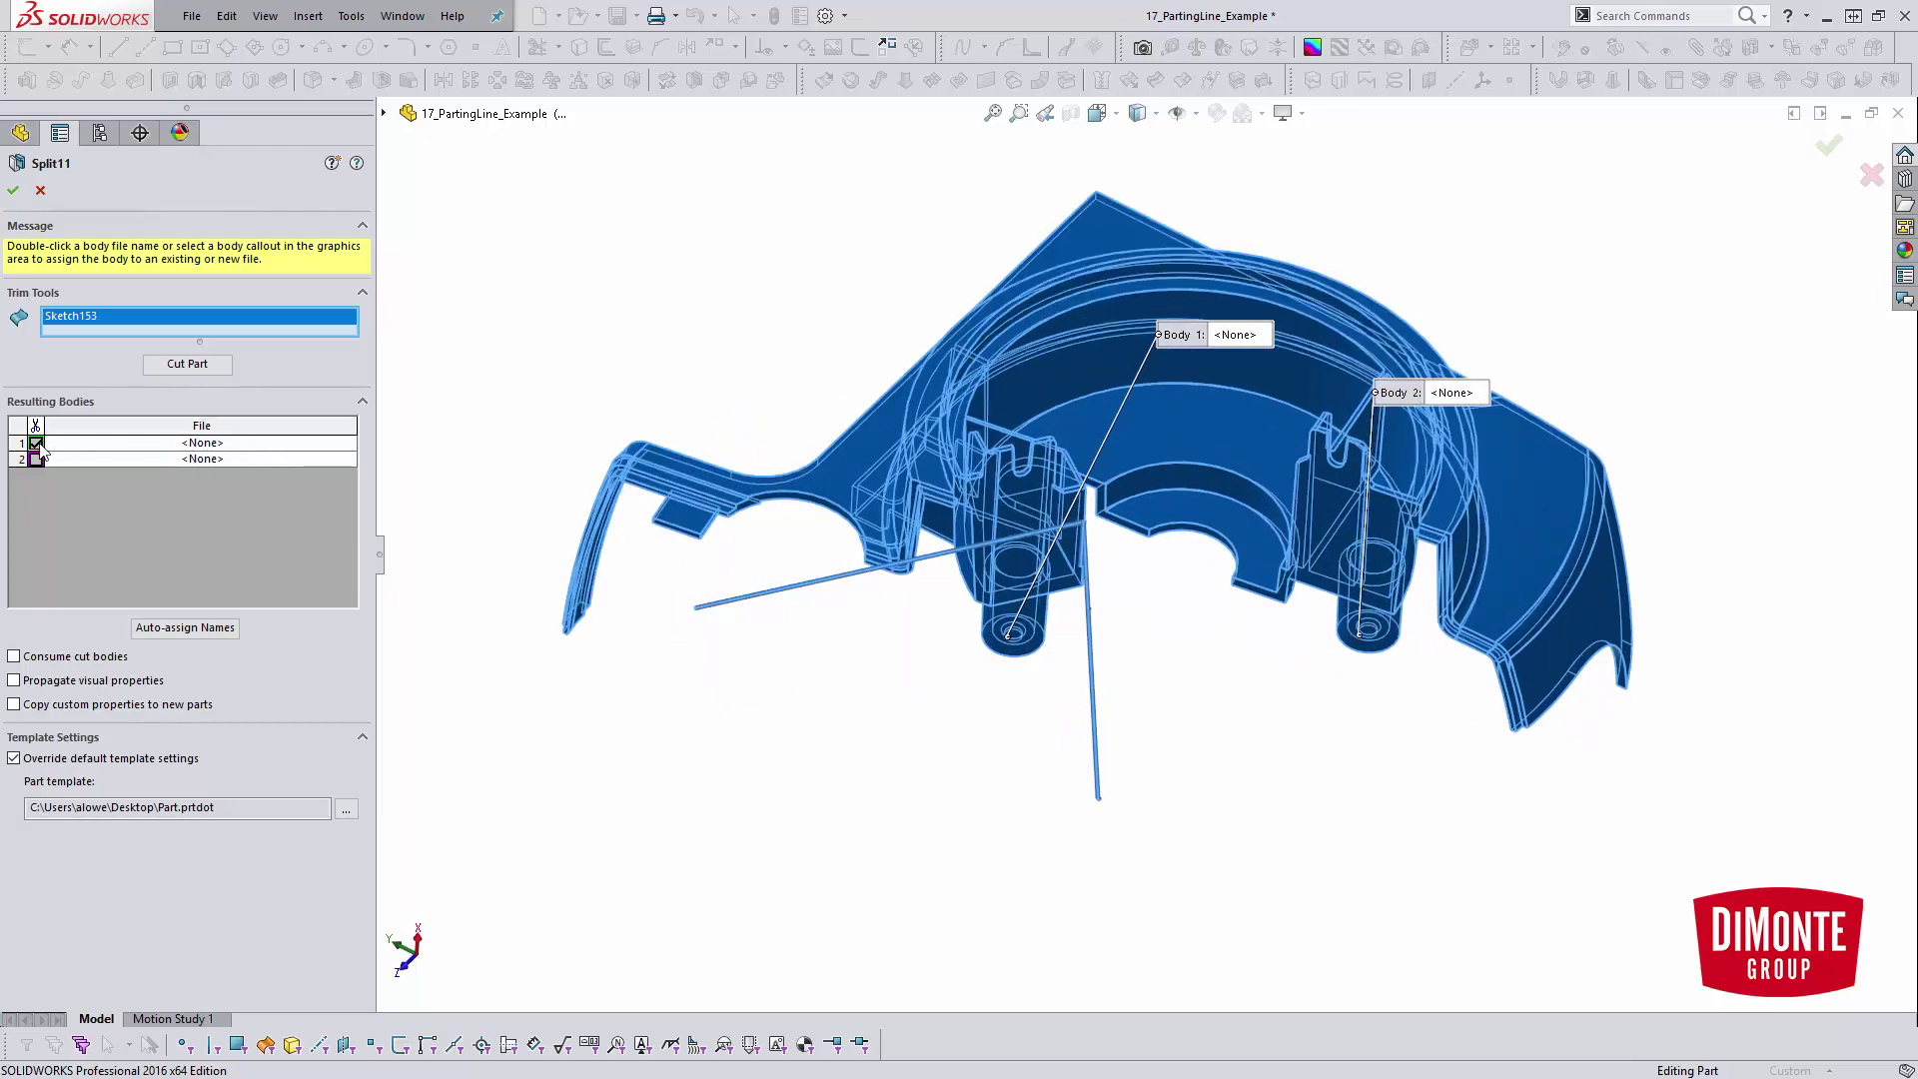
pyautogui.click(36, 444)
pyautogui.moveTo(792, 754)
pyautogui.mouseDown(button='middle')
pyautogui.moveTo(780, 559)
pyautogui.moveTo(621, 586)
pyautogui.mouseUp(button='middle')
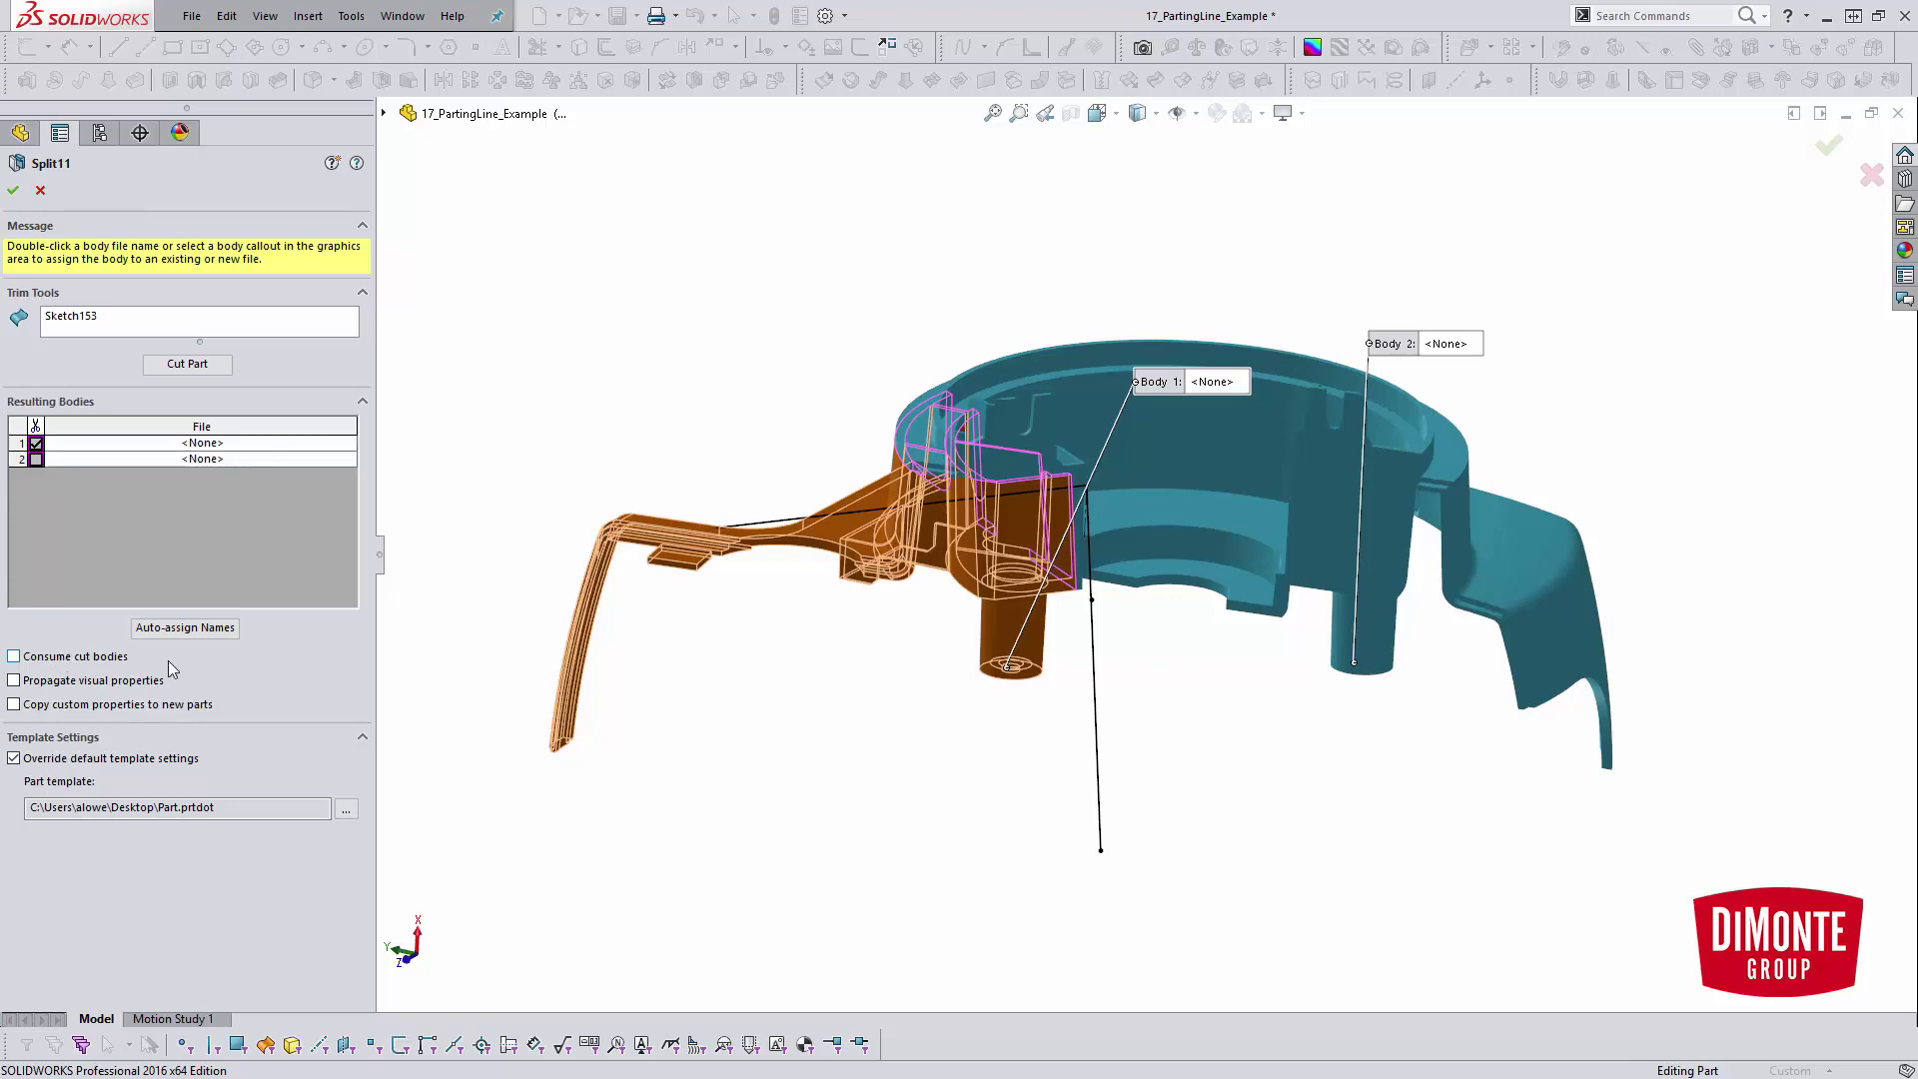
pyautogui.scroll(-2, 1109, 589)
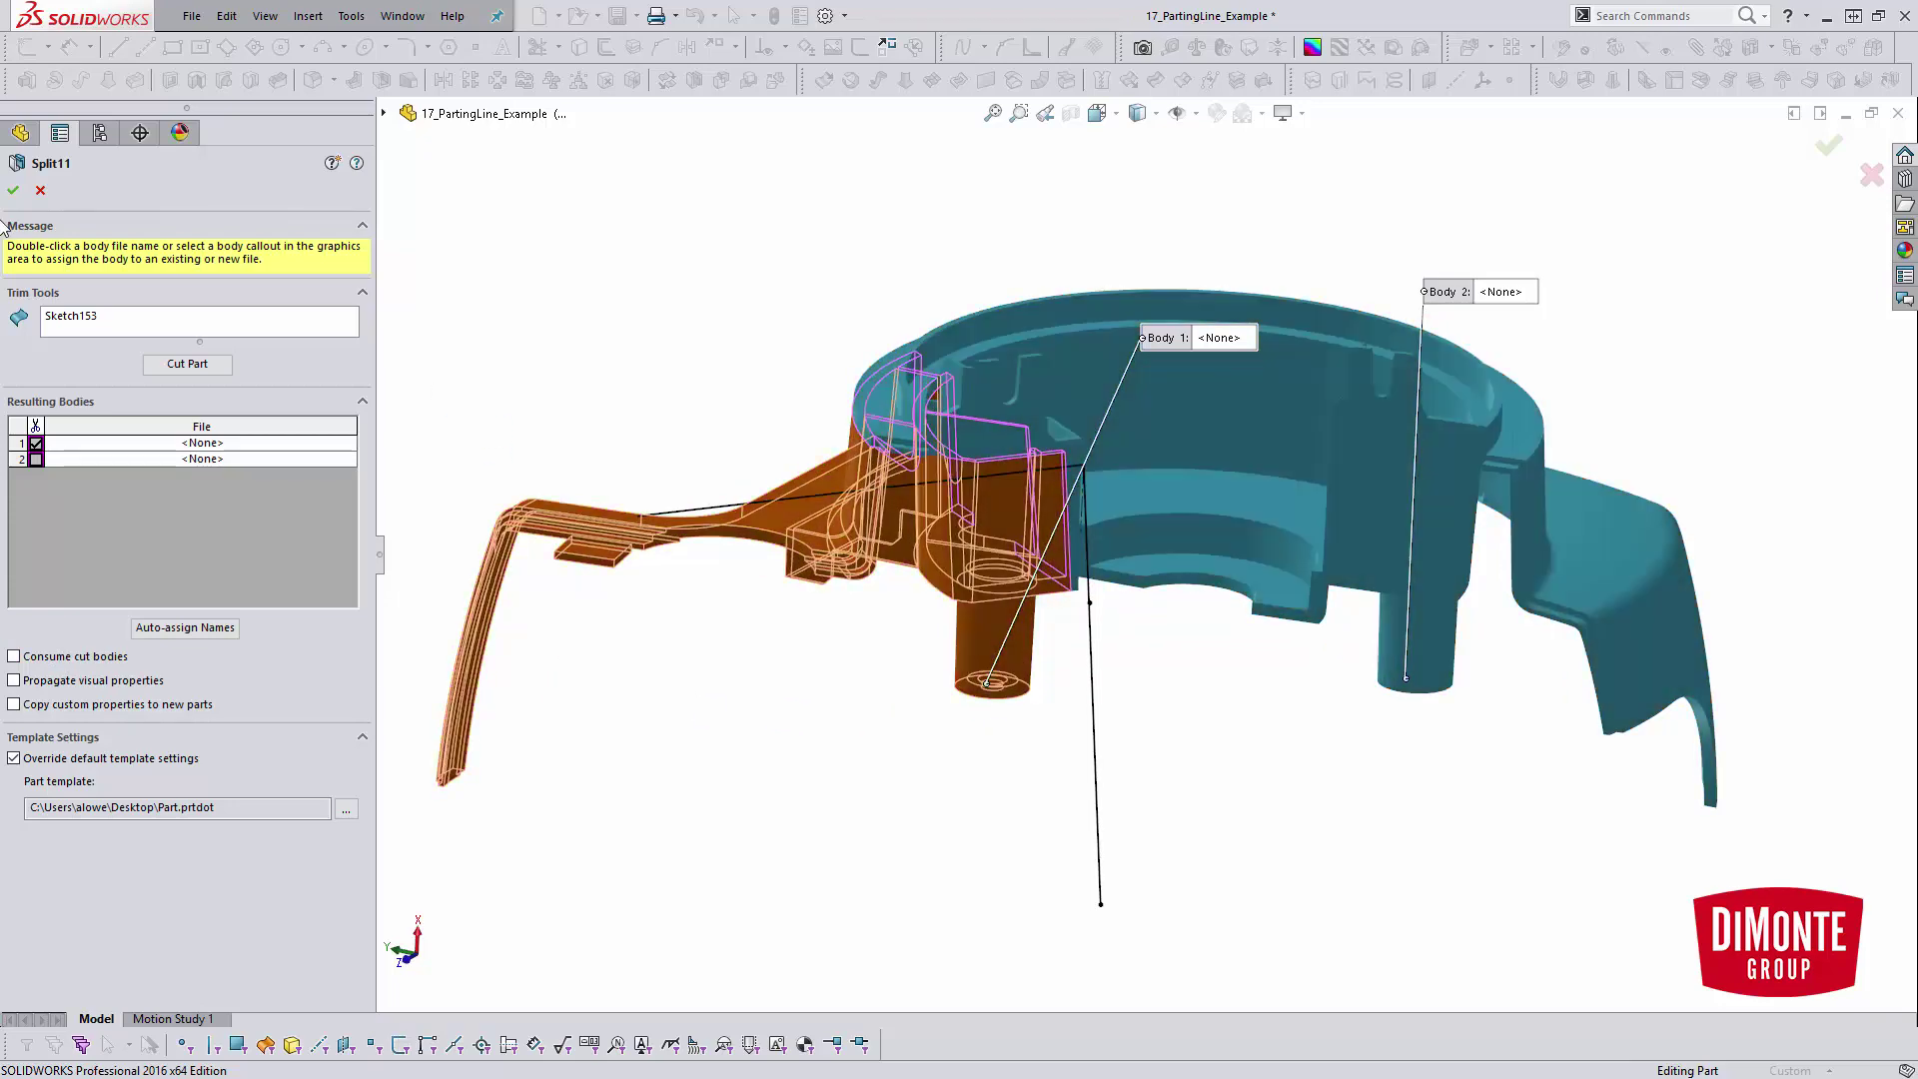
pyautogui.click(46, 194)
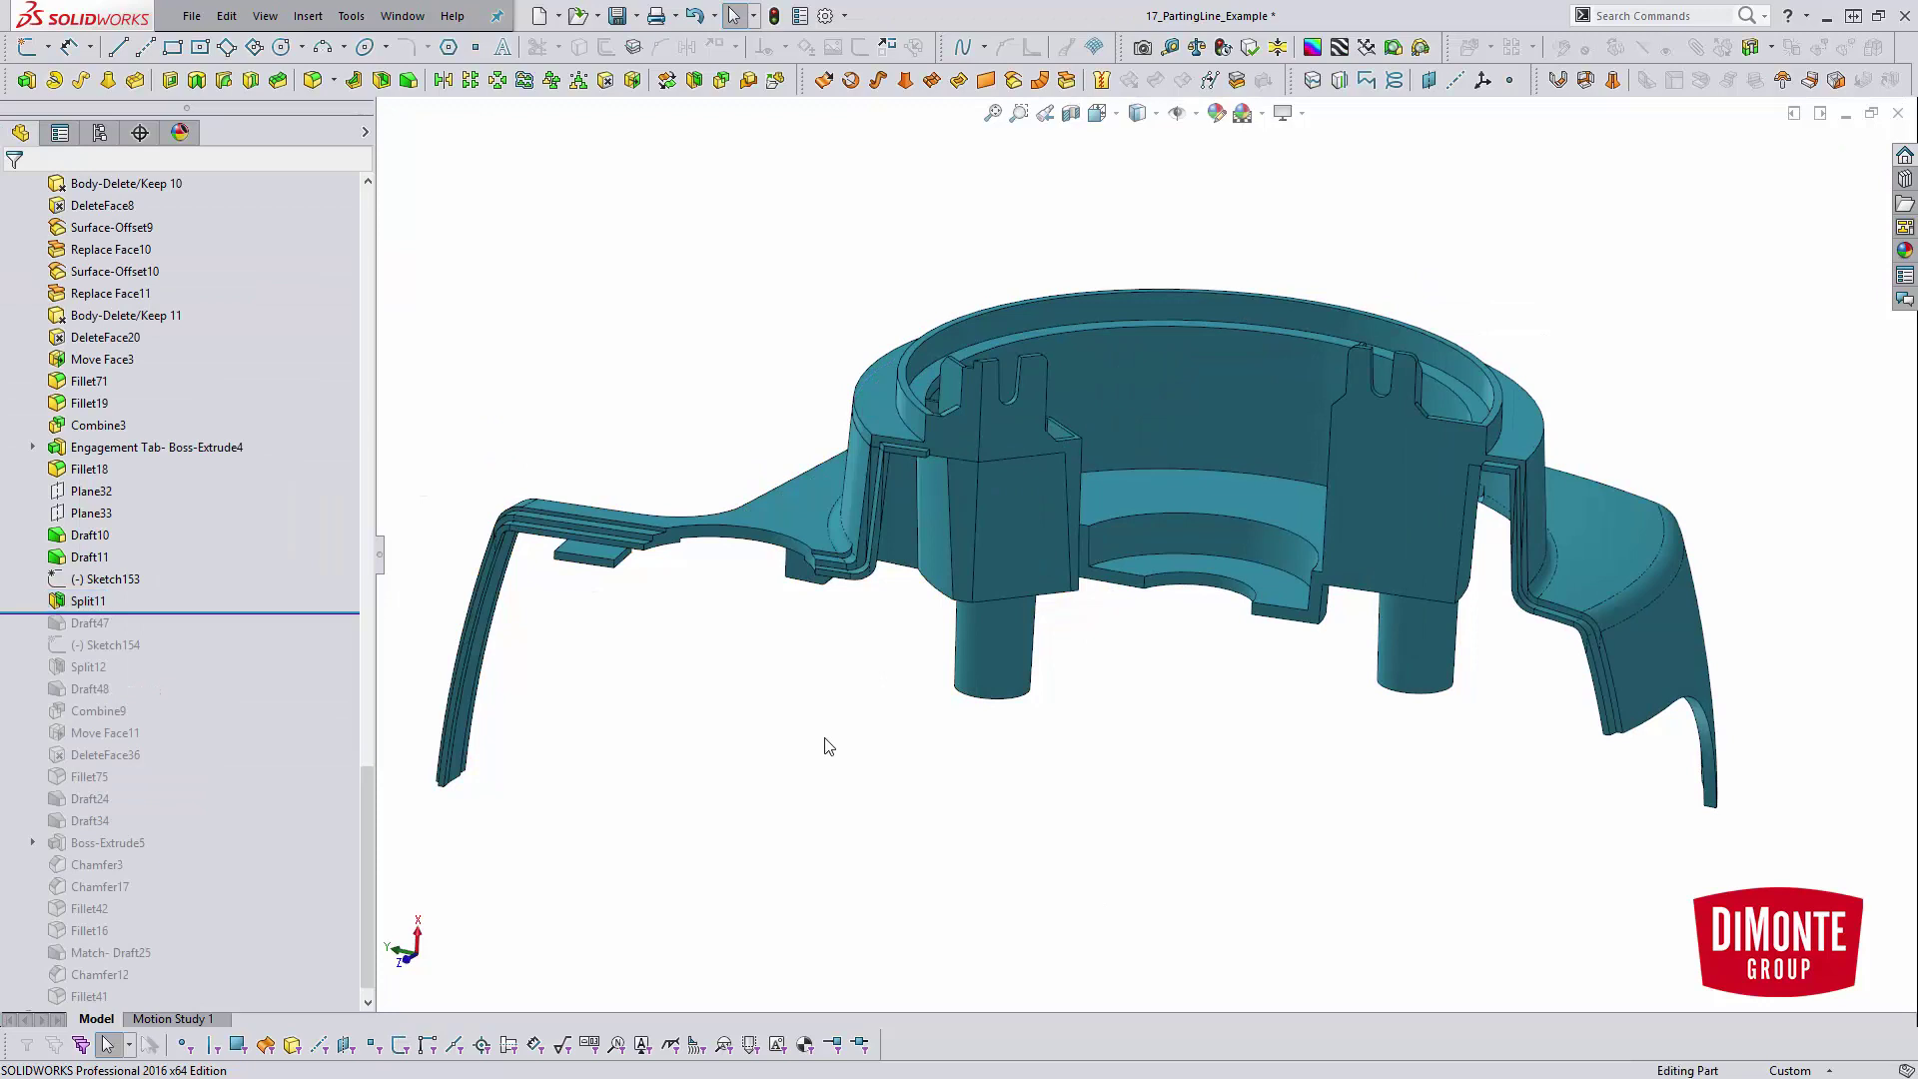
# - Hide the main body and examine the angled cut face on the remaining split-off boss body
pyautogui.scroll(-3, 1077, 485)
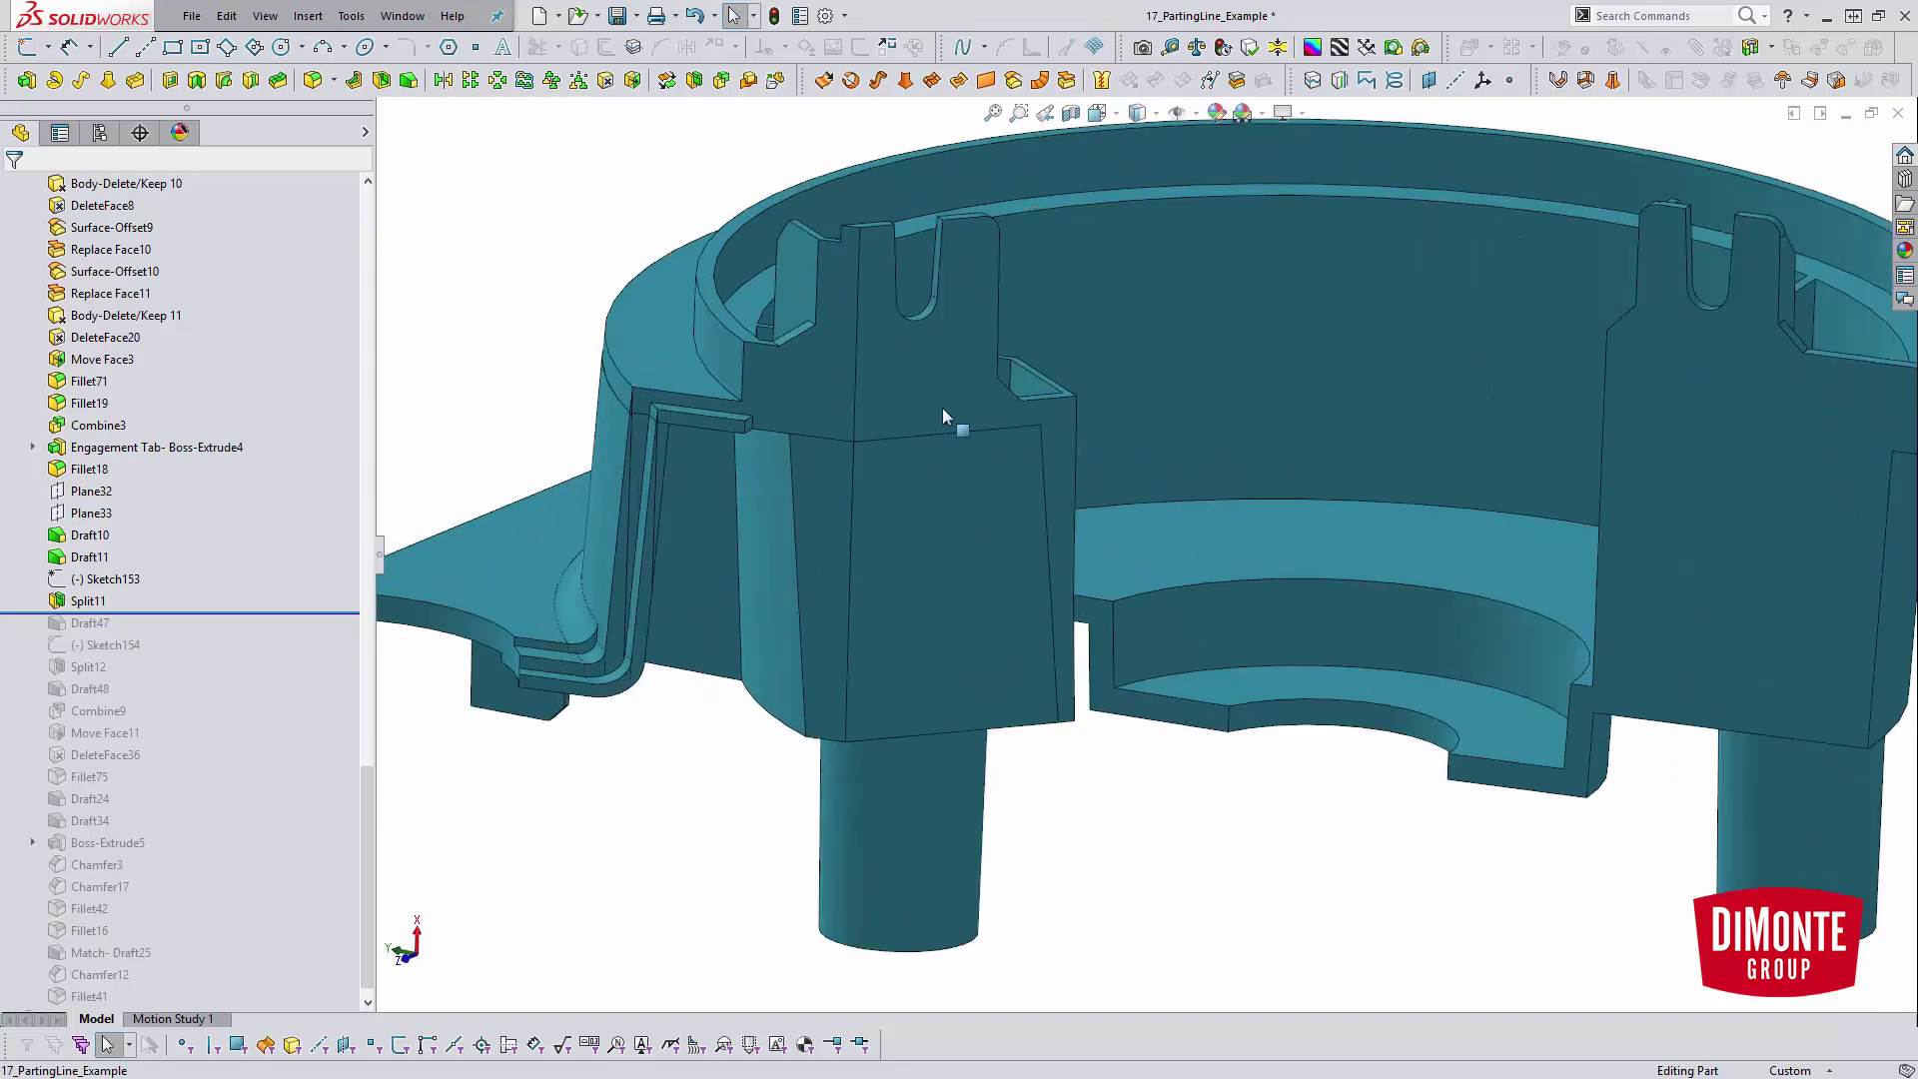
pyautogui.rightClick(950, 335)
pyautogui.click(1129, 767)
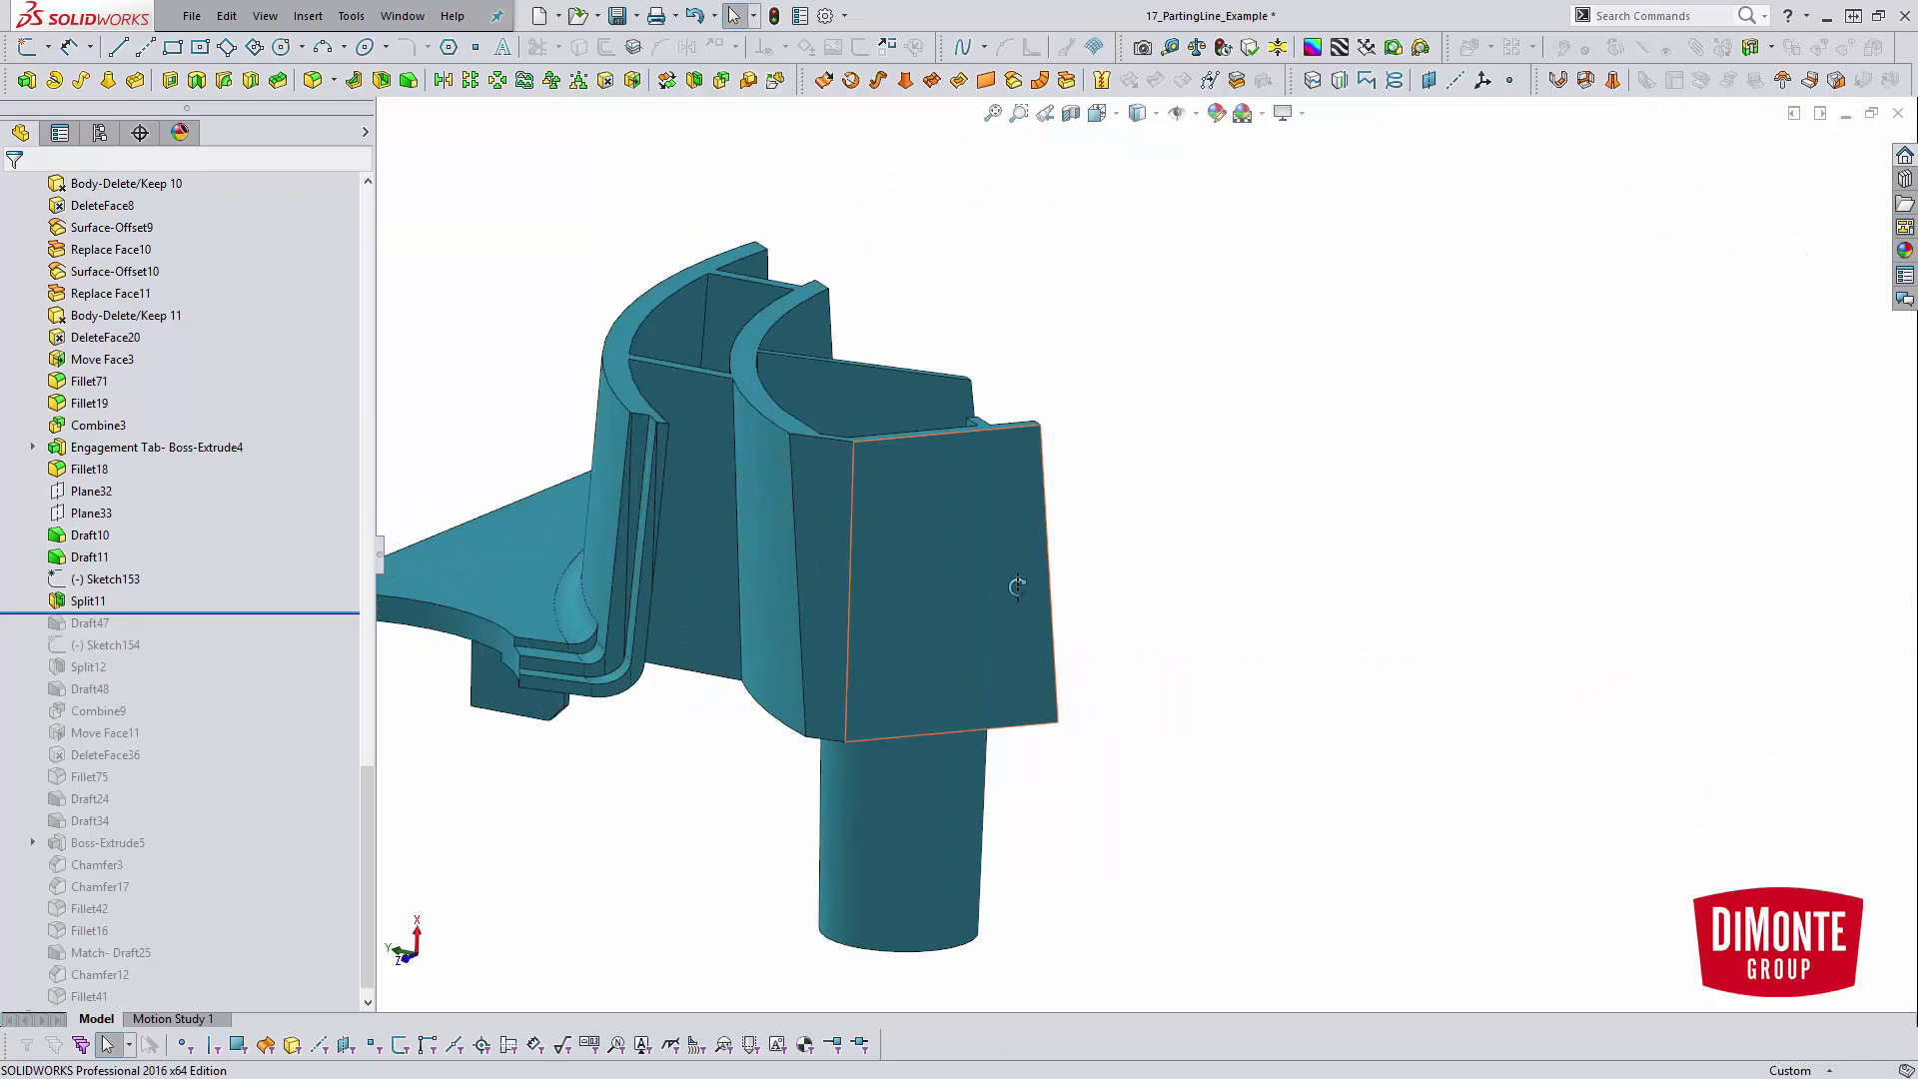
pyautogui.moveTo(1015, 586); pyautogui.dragTo(1045, 539, button='middle')
pyautogui.click(1053, 534)
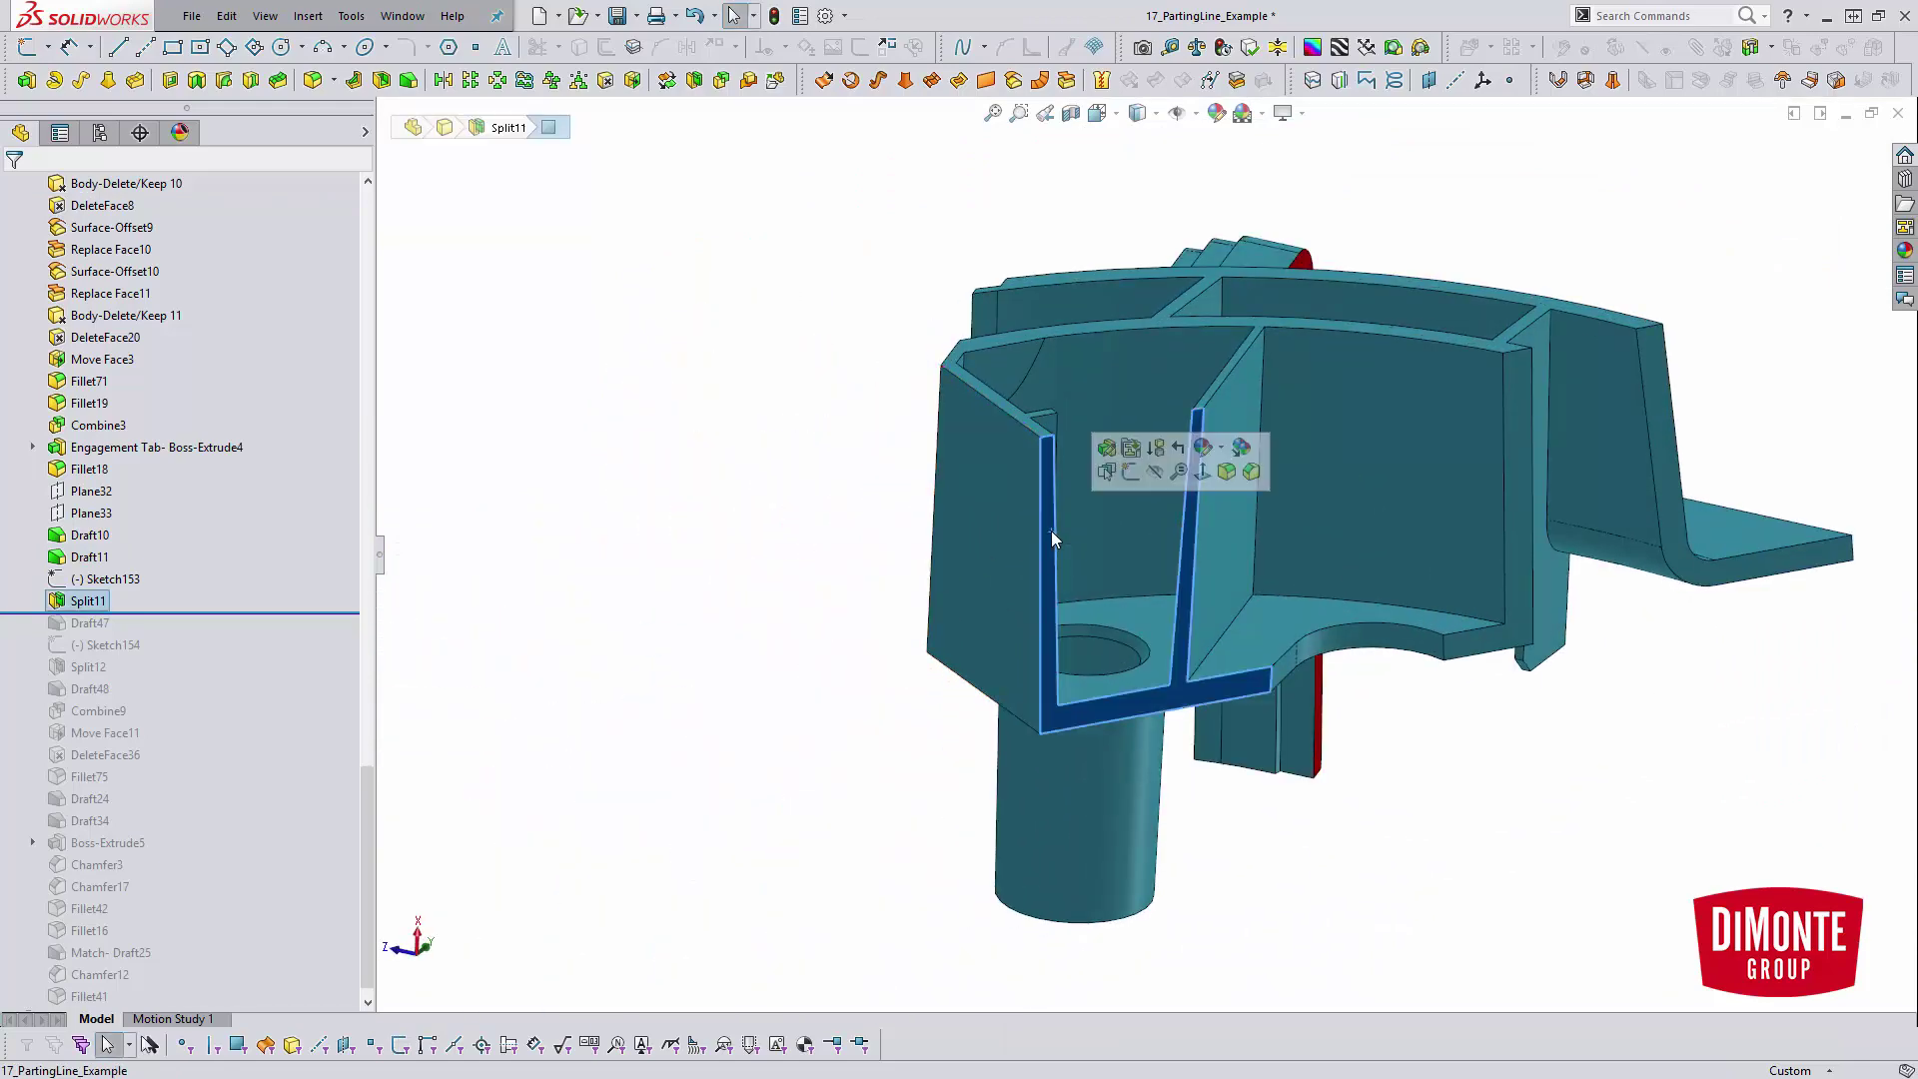
pyautogui.click(752, 505)
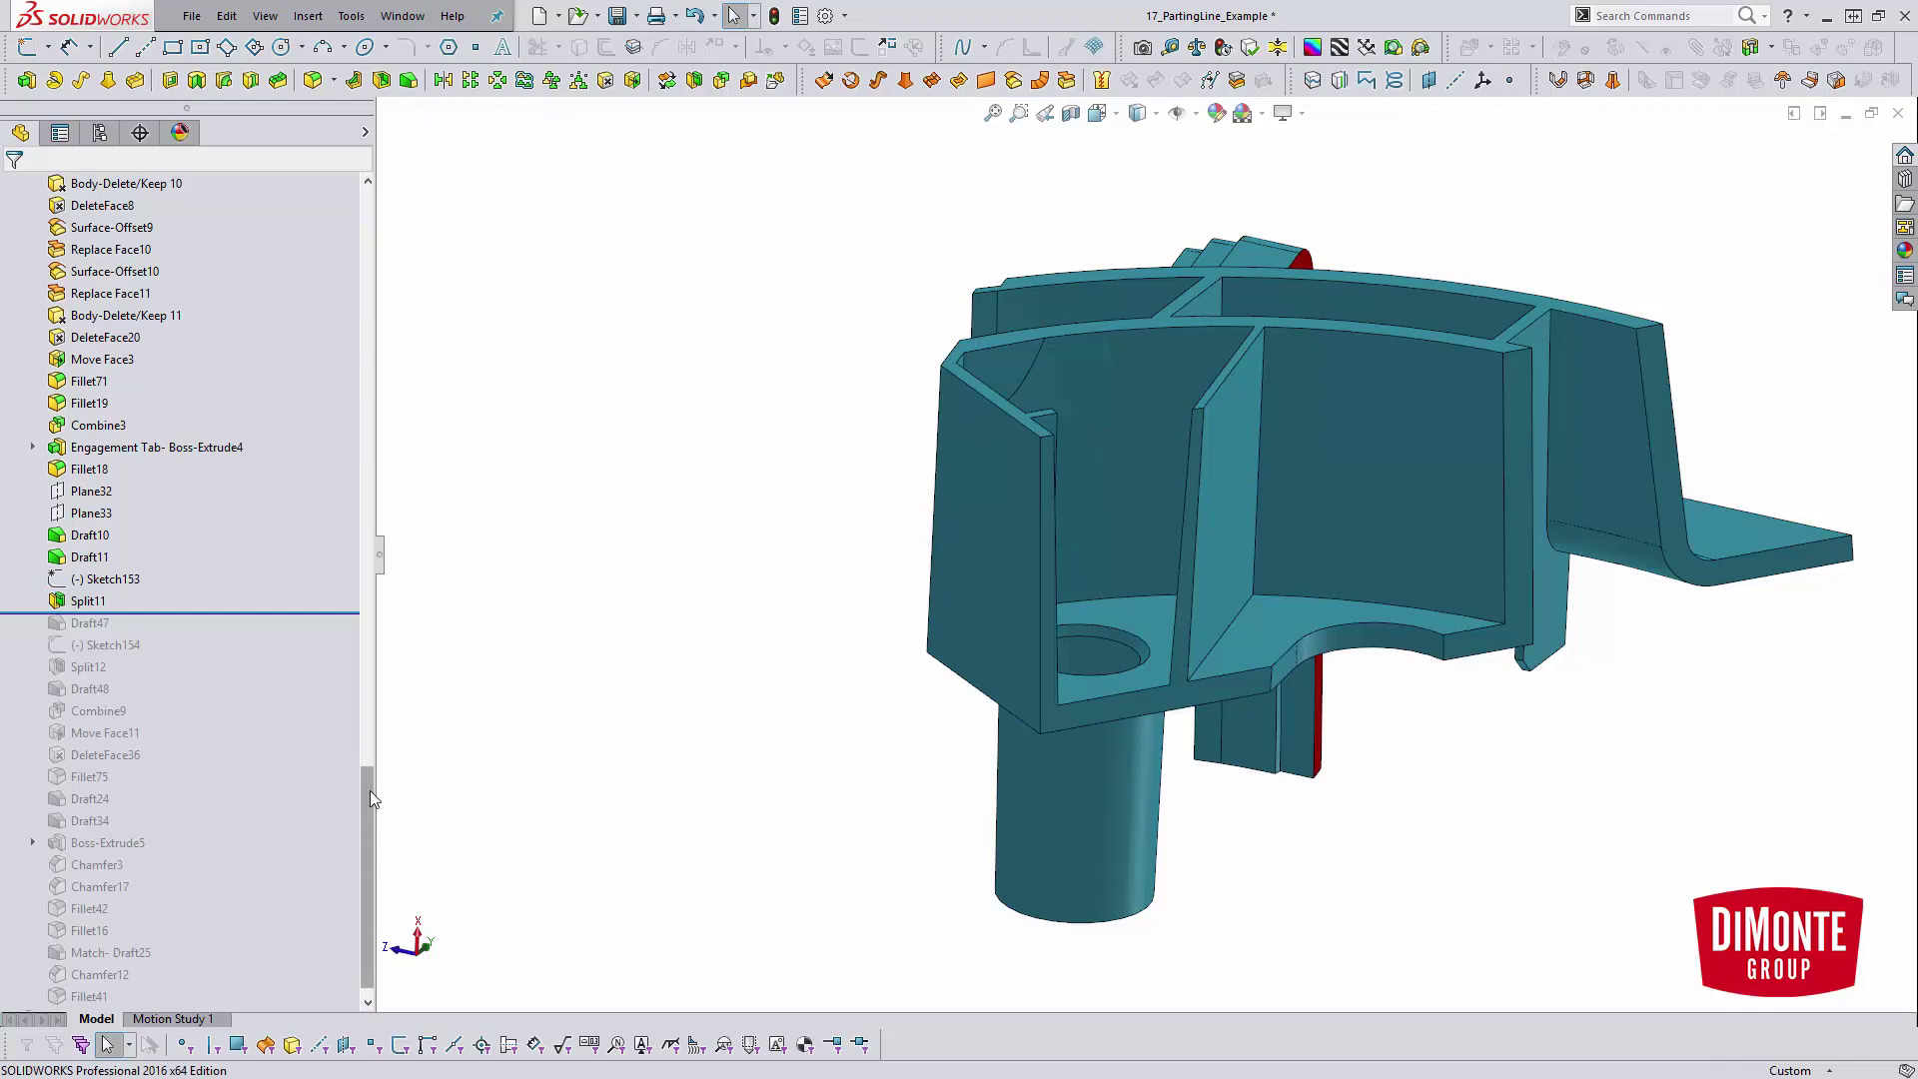
# - Show the hidden solid body Split11[2] again
pyautogui.moveTo(370, 798); pyautogui.dragTo(370, 219)
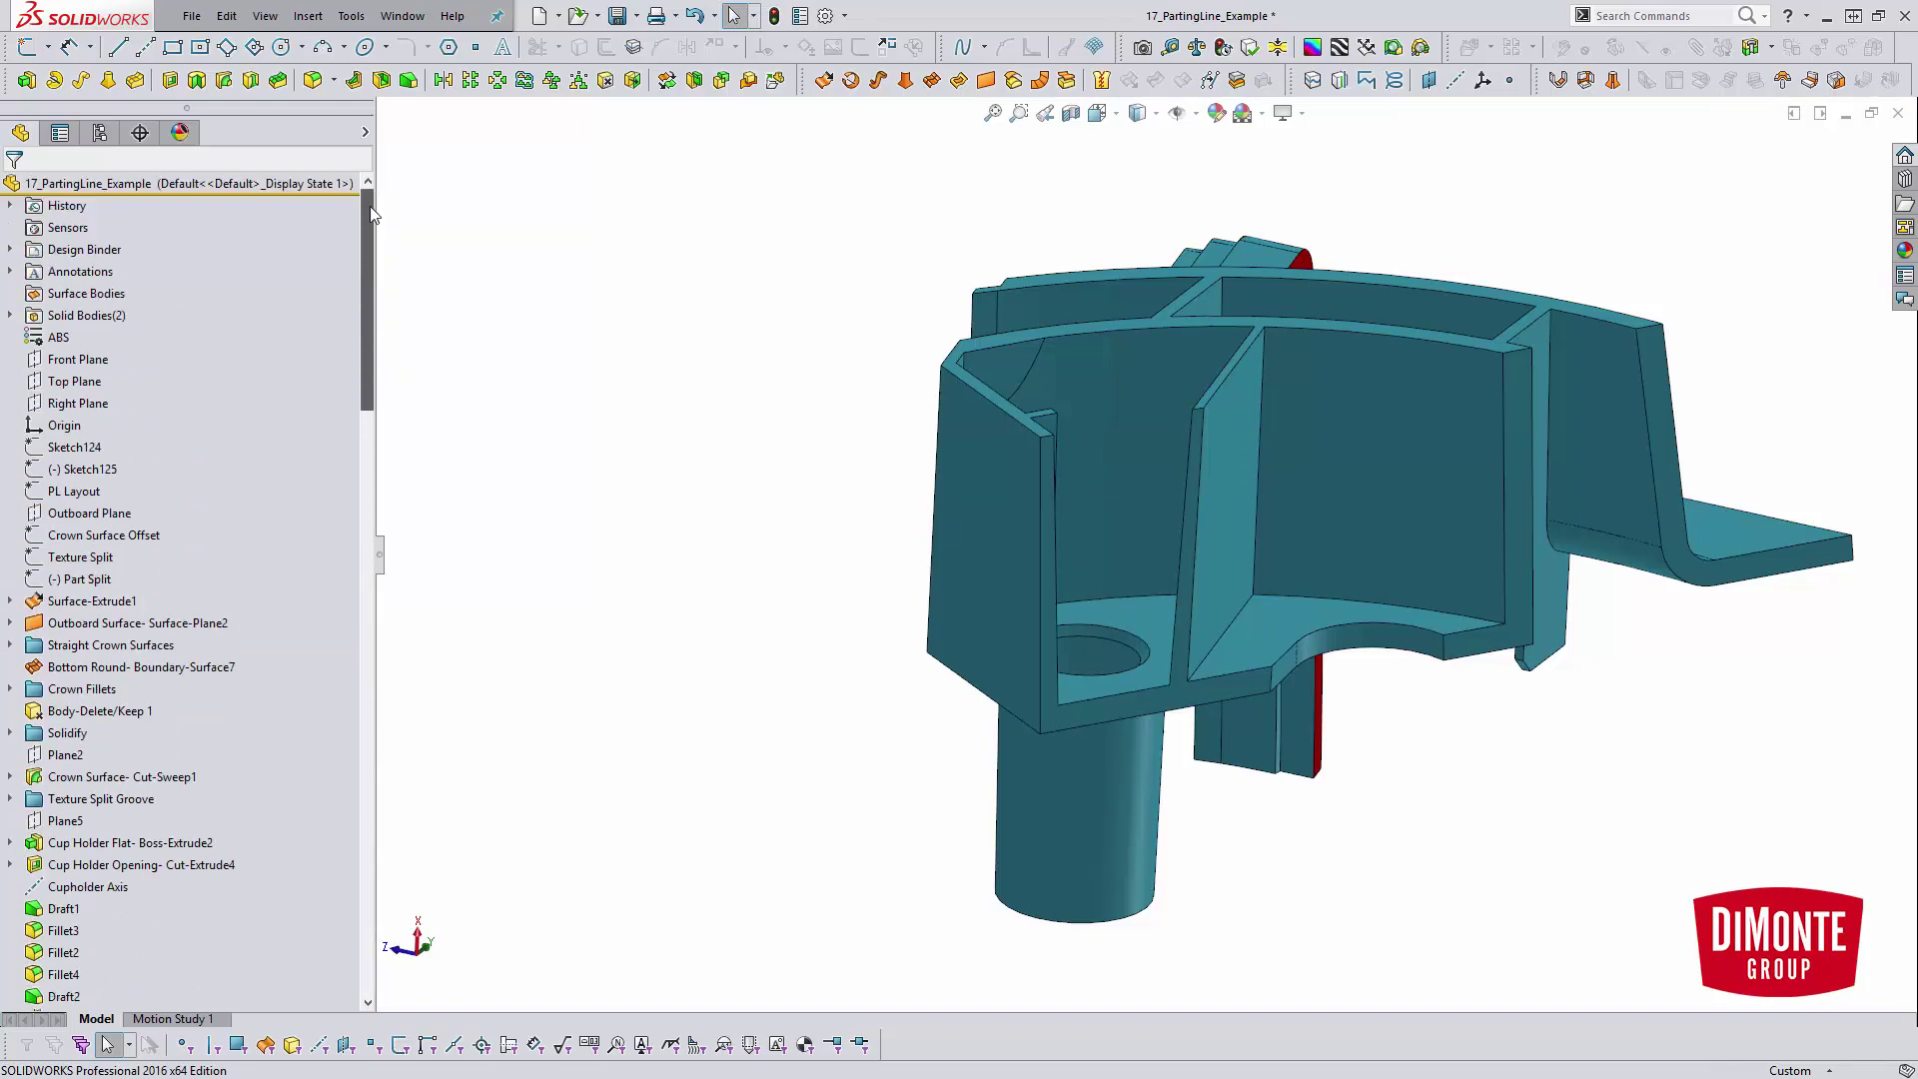
pyautogui.click(12, 315)
pyautogui.rightClick(95, 362)
pyautogui.click(111, 333)
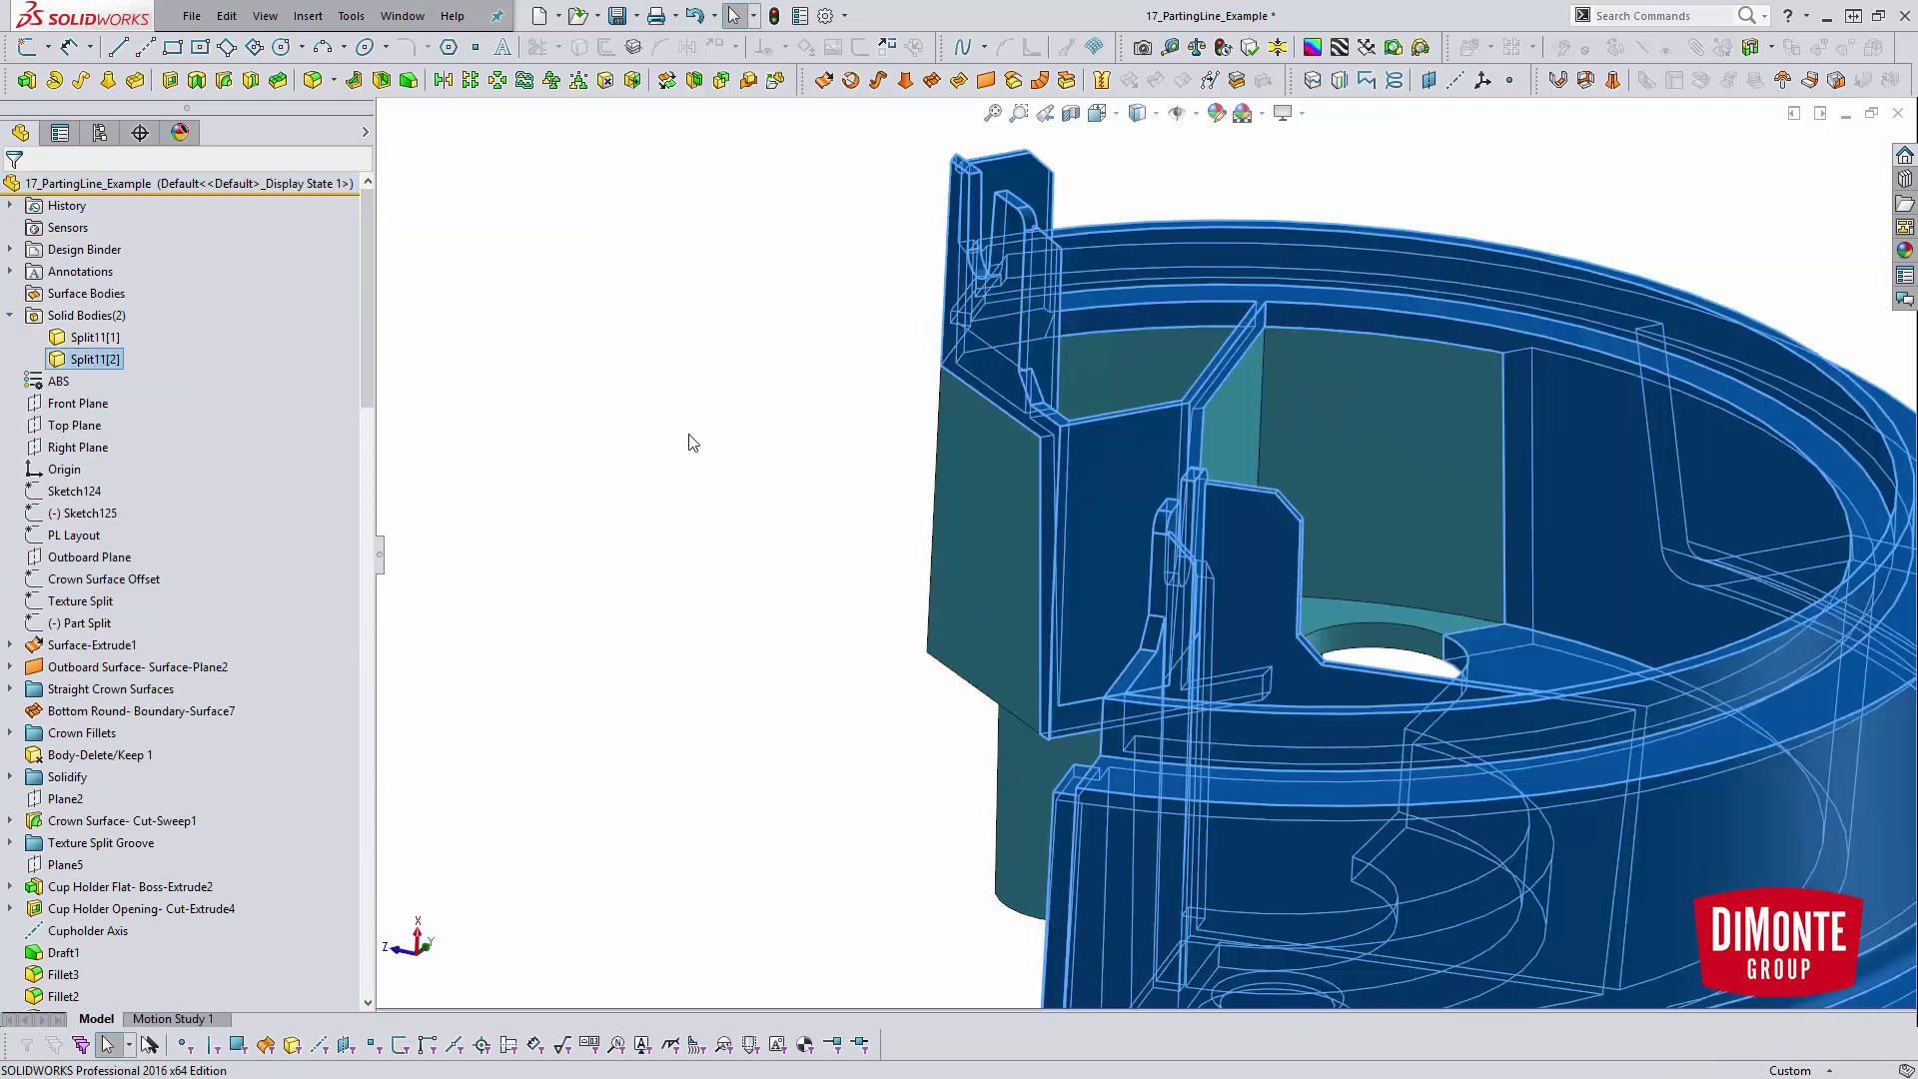
pyautogui.click(999, 564)
pyautogui.moveTo(1000, 564); pyautogui.dragTo(1207, 584, button='middle')
# - Roll the feature history forward past Draft47 and open that draft's definition
pyautogui.moveTo(365, 279); pyautogui.dragTo(368, 879)
pyautogui.moveTo(180, 611); pyautogui.dragTo(169, 640)
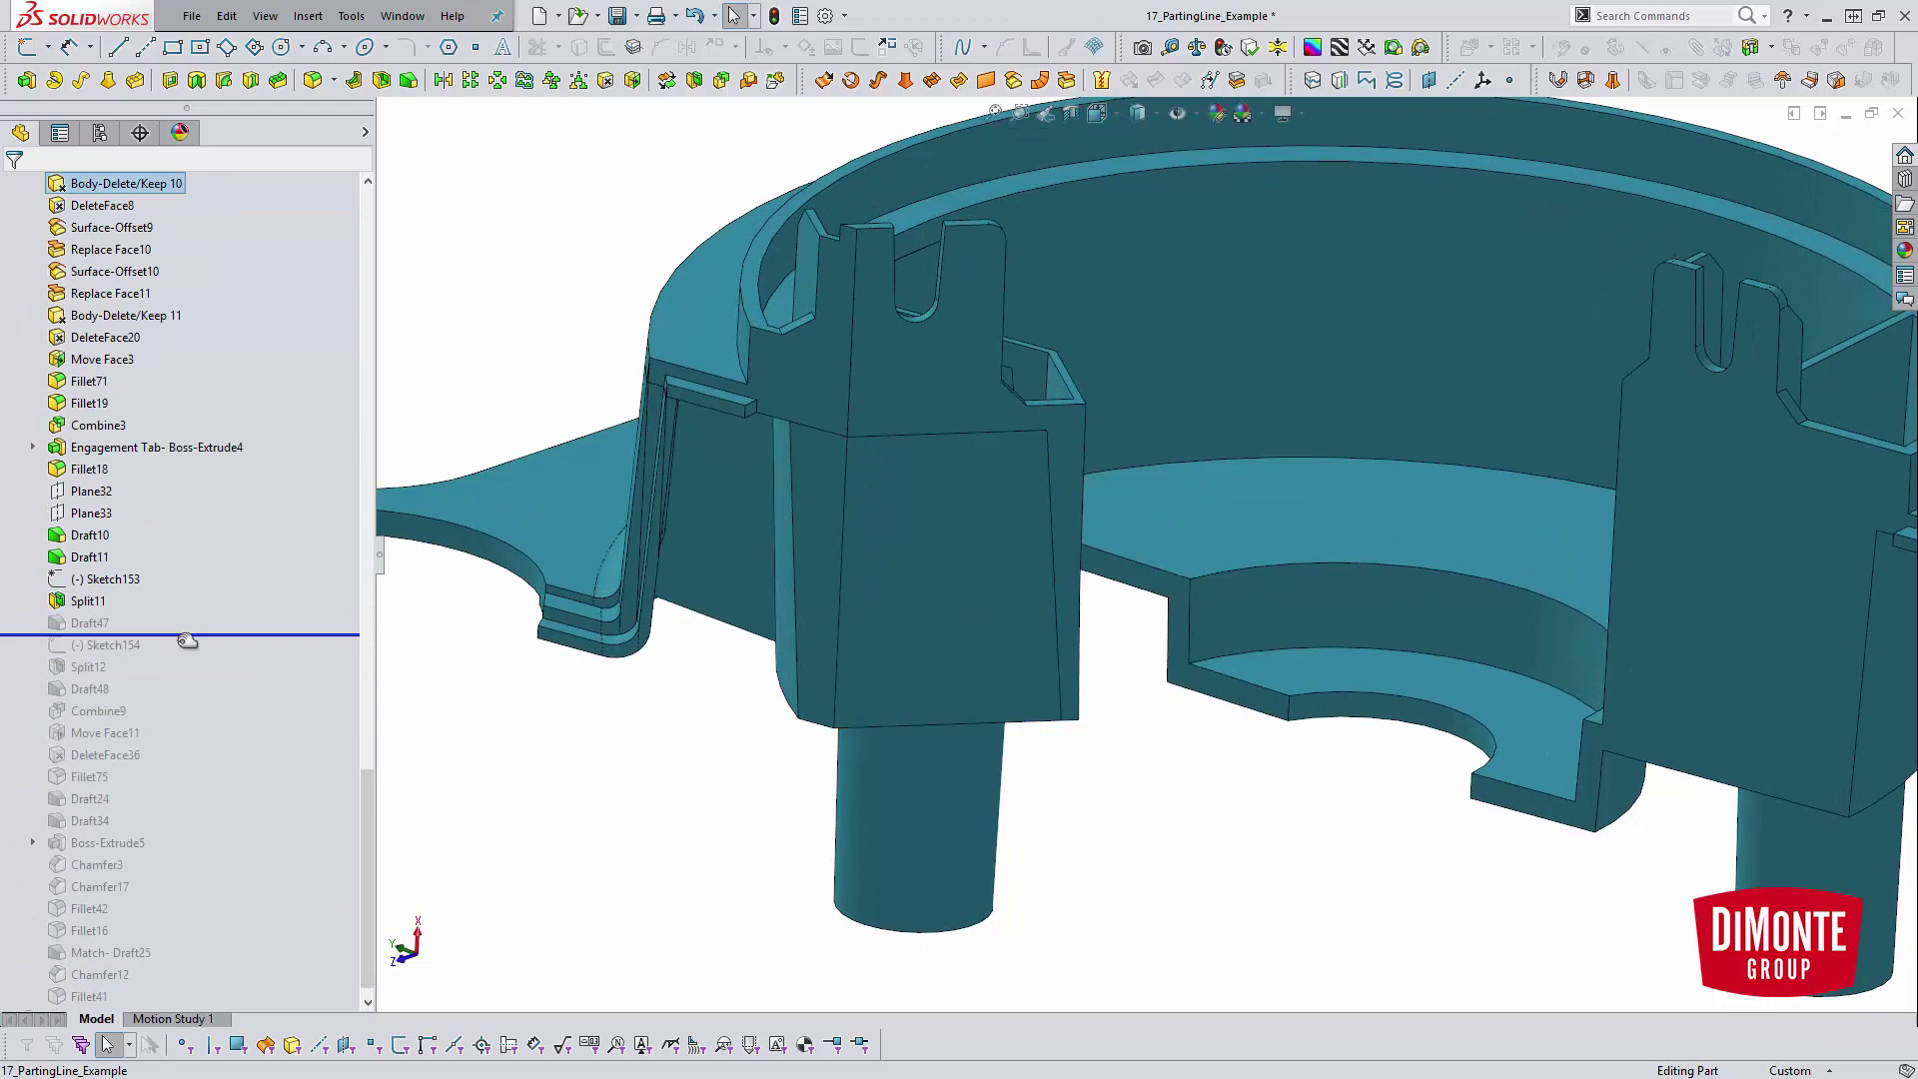
pyautogui.click(84, 624)
pyautogui.click(90, 549)
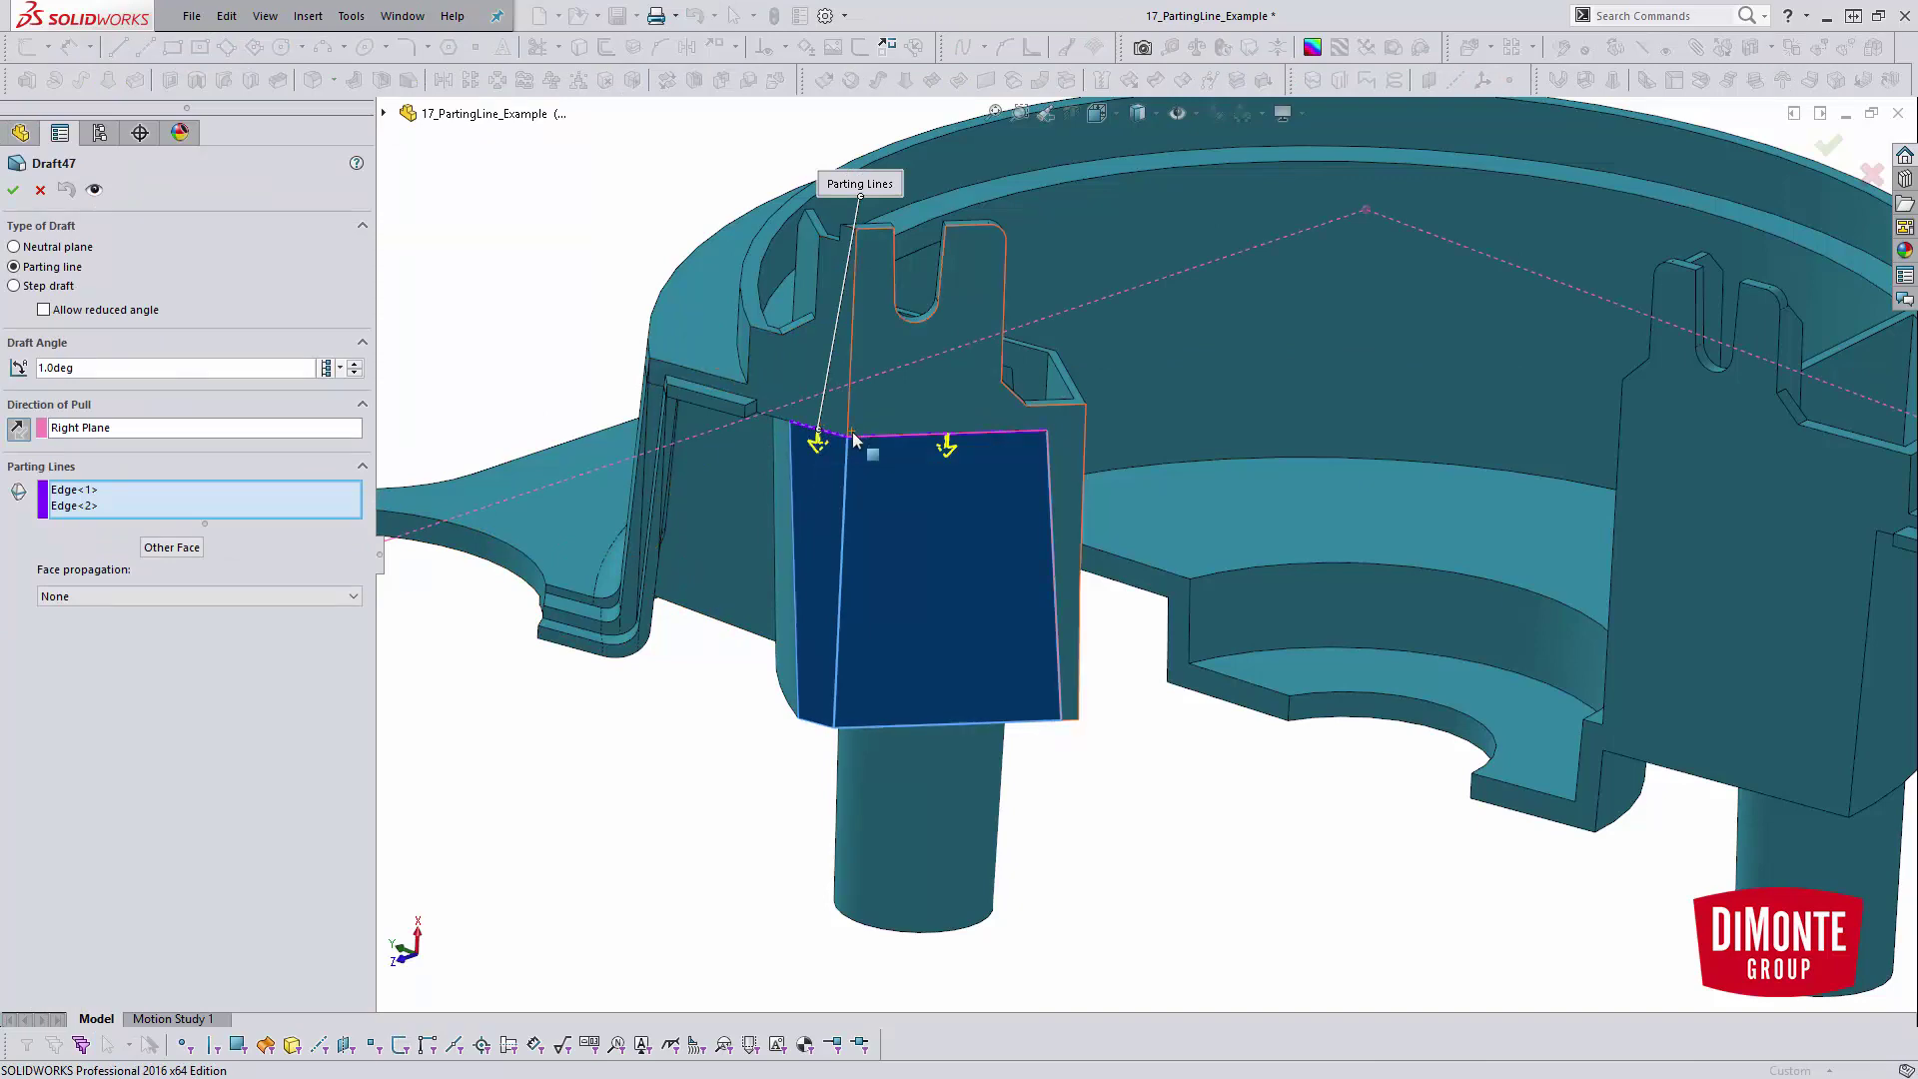
# - Examine the parting-line edges and drafted faces on the boss, and close the draft definition without changes
pyautogui.scroll(-2, 1065, 712)
pyautogui.moveTo(1065, 693); pyautogui.dragTo(907, 441, button='middle')
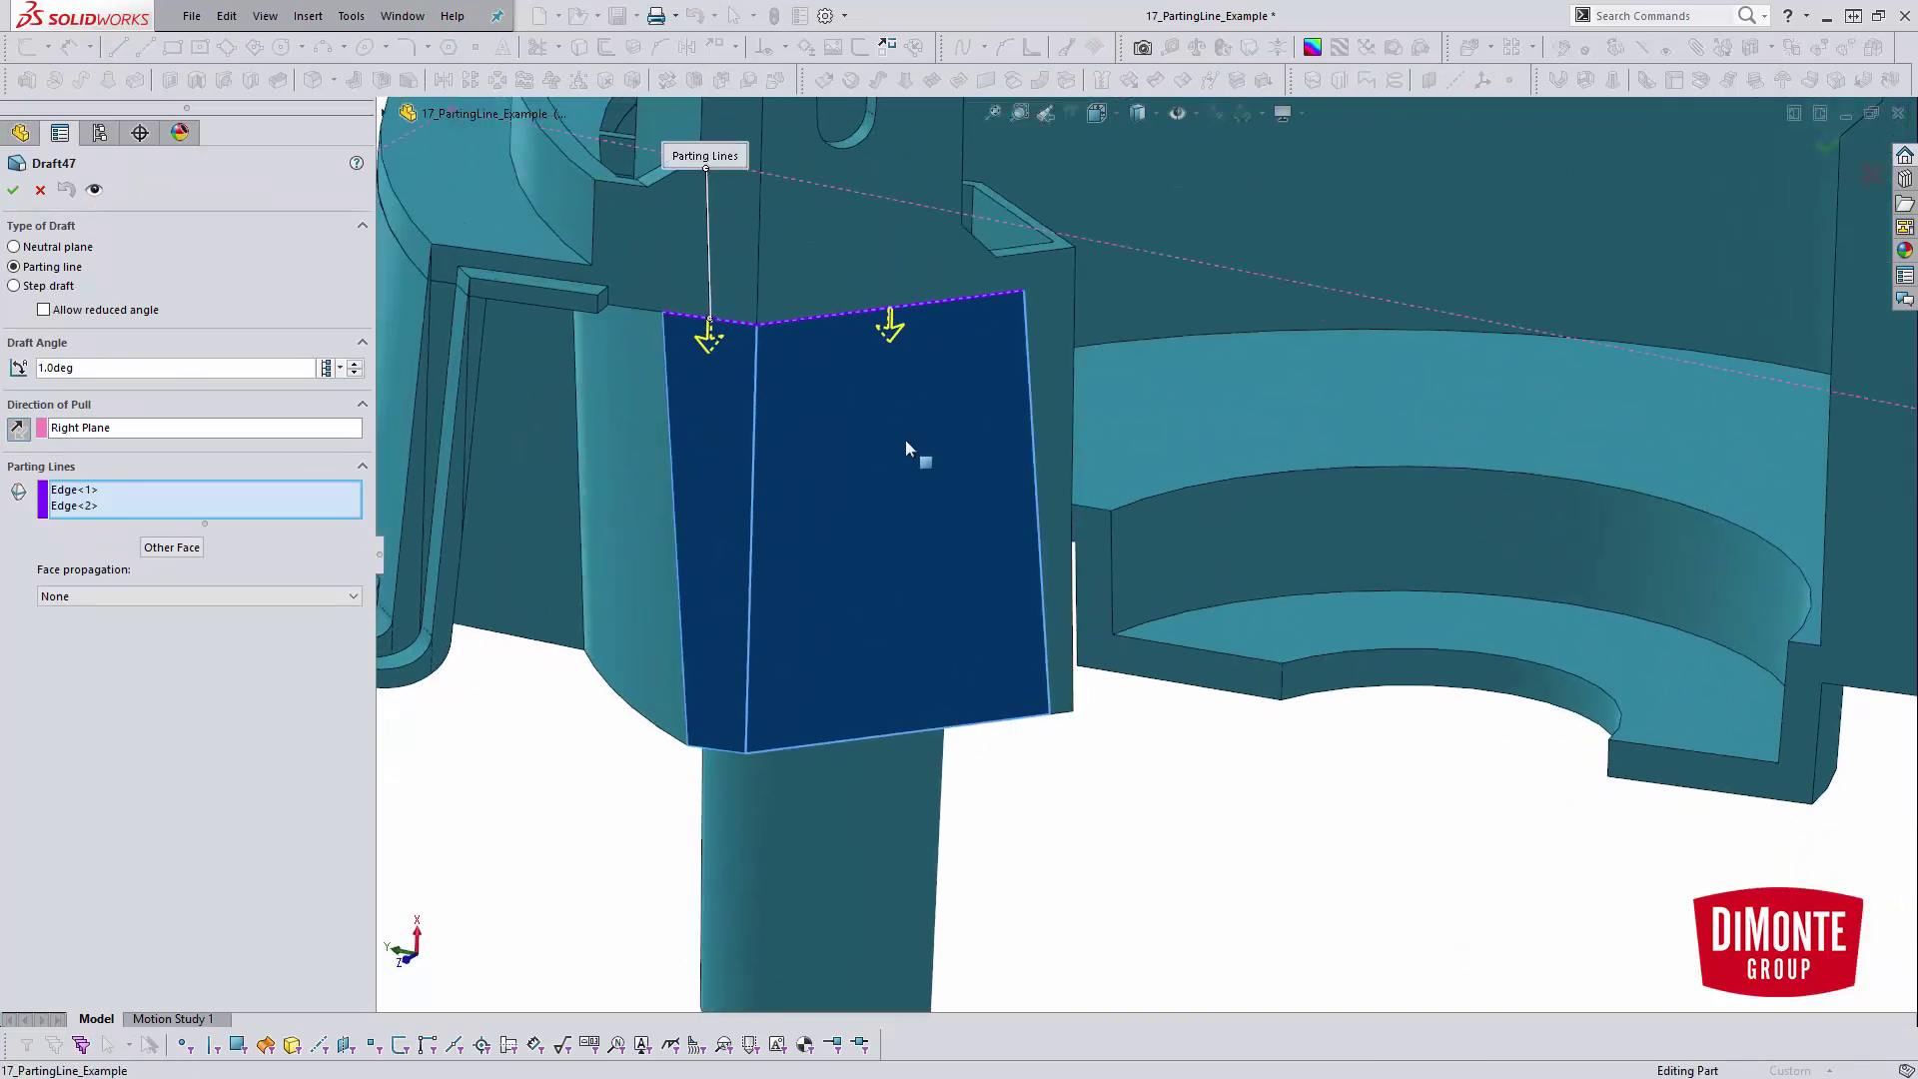
pyautogui.click(39, 189)
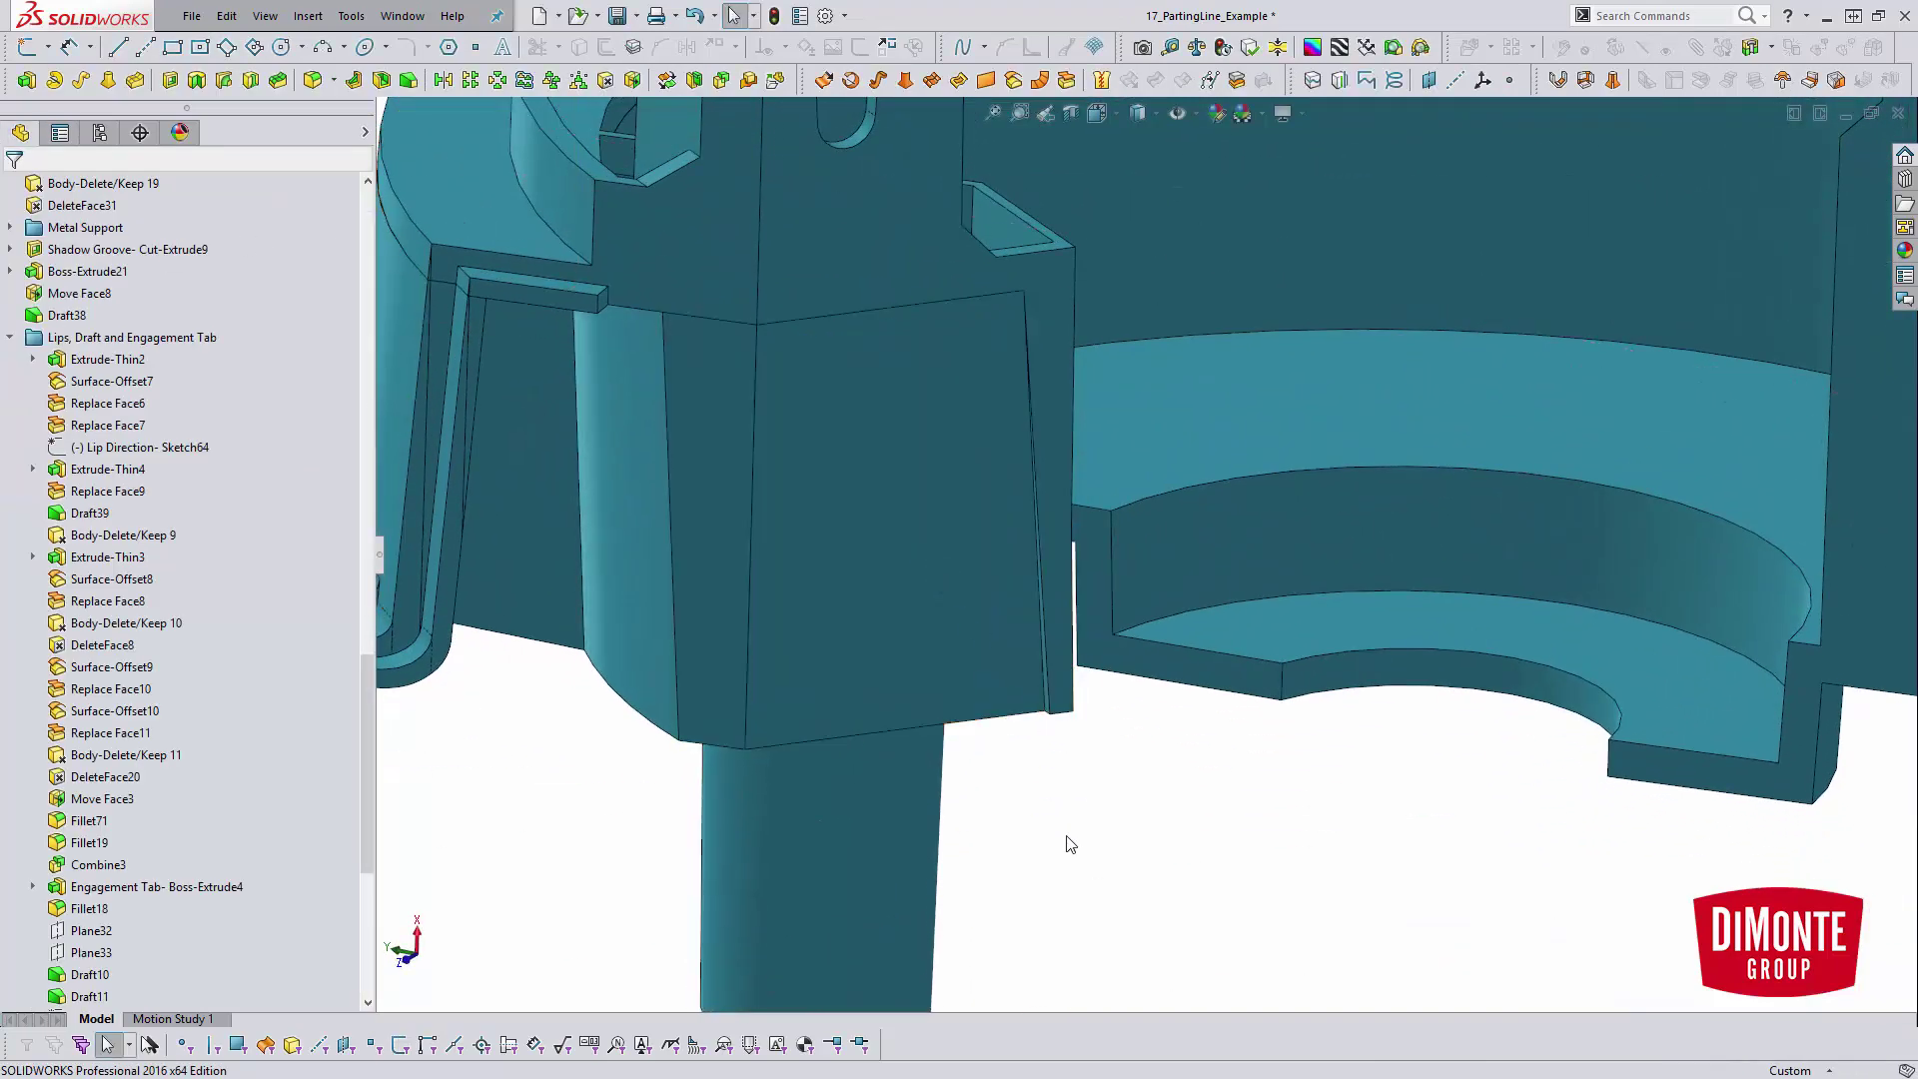
# - Start a draft analysis of the part using the Right Plane as the direction of pull
pyautogui.moveTo(1049, 762); pyautogui.dragTo(1109, 848, button='middle')
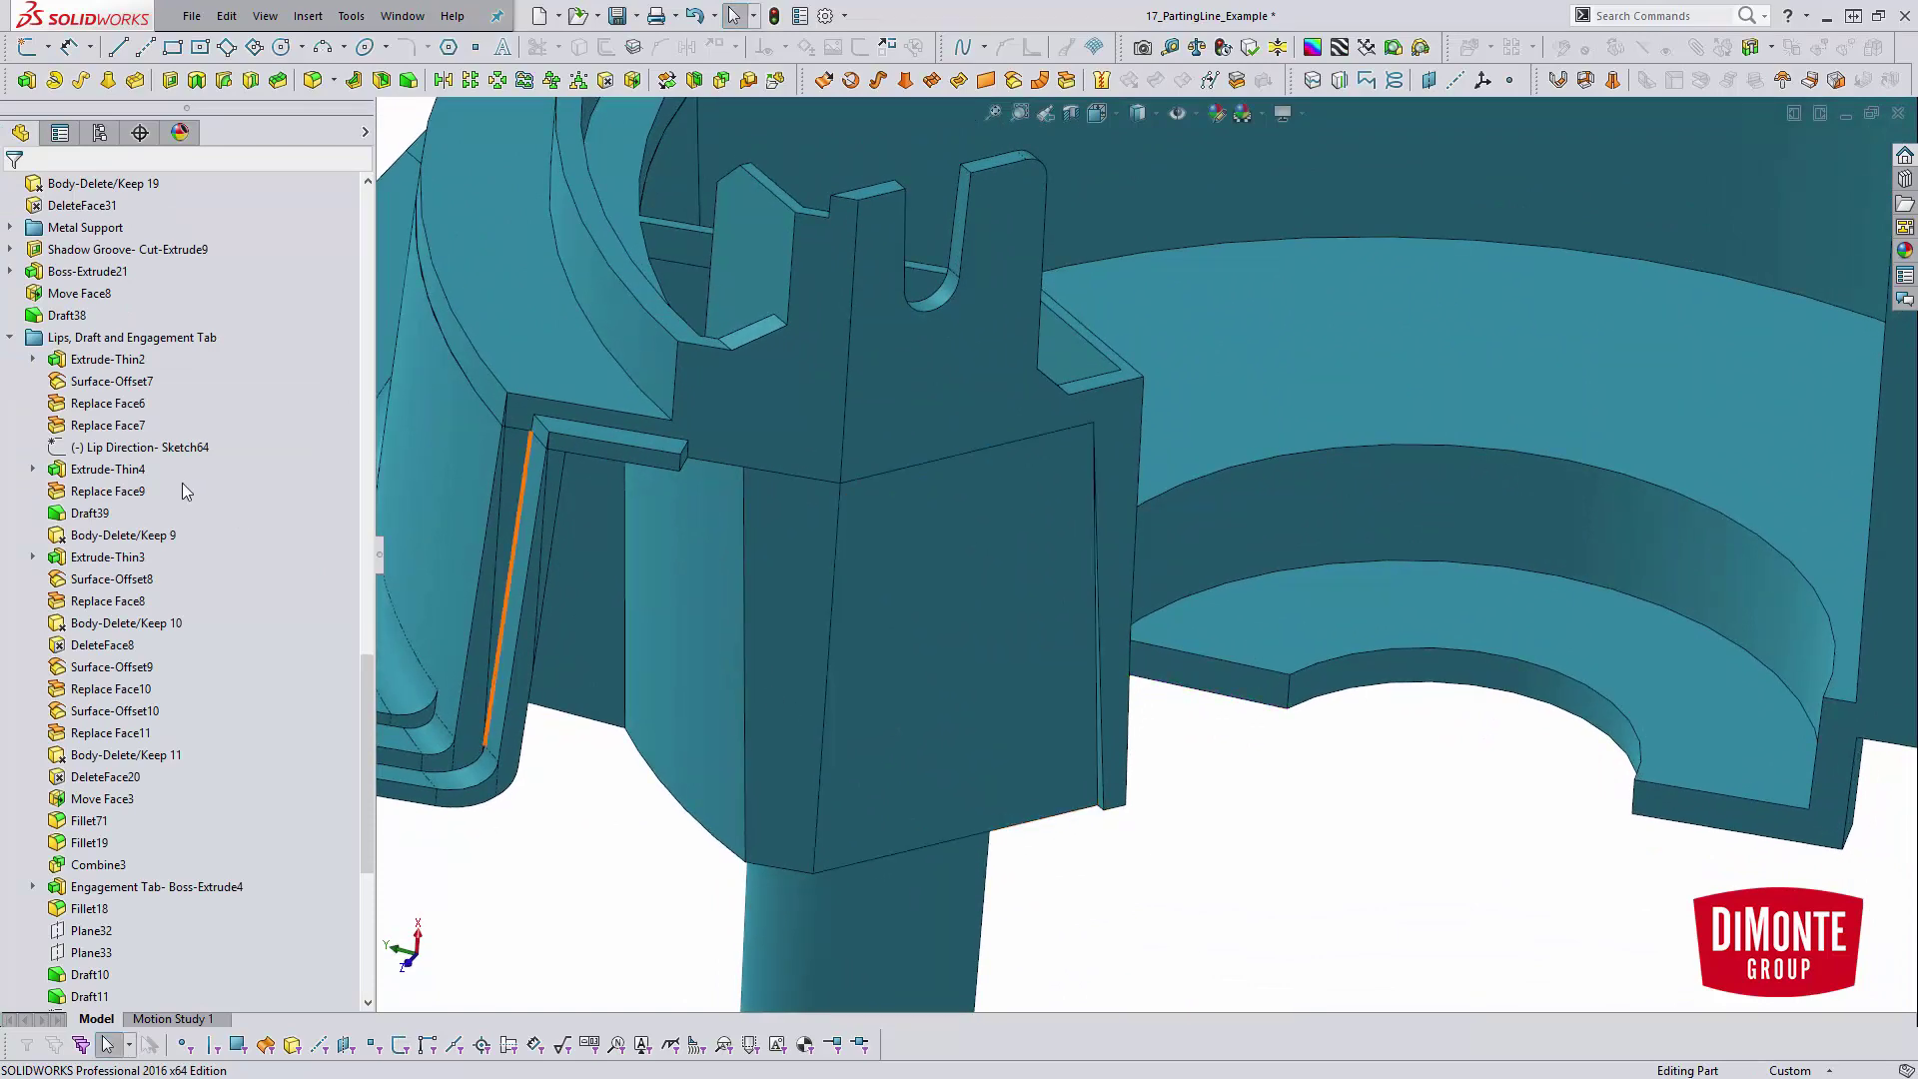
pyautogui.scroll(4, 182, 482)
pyautogui.moveTo(372, 614); pyautogui.dragTo(329, 225)
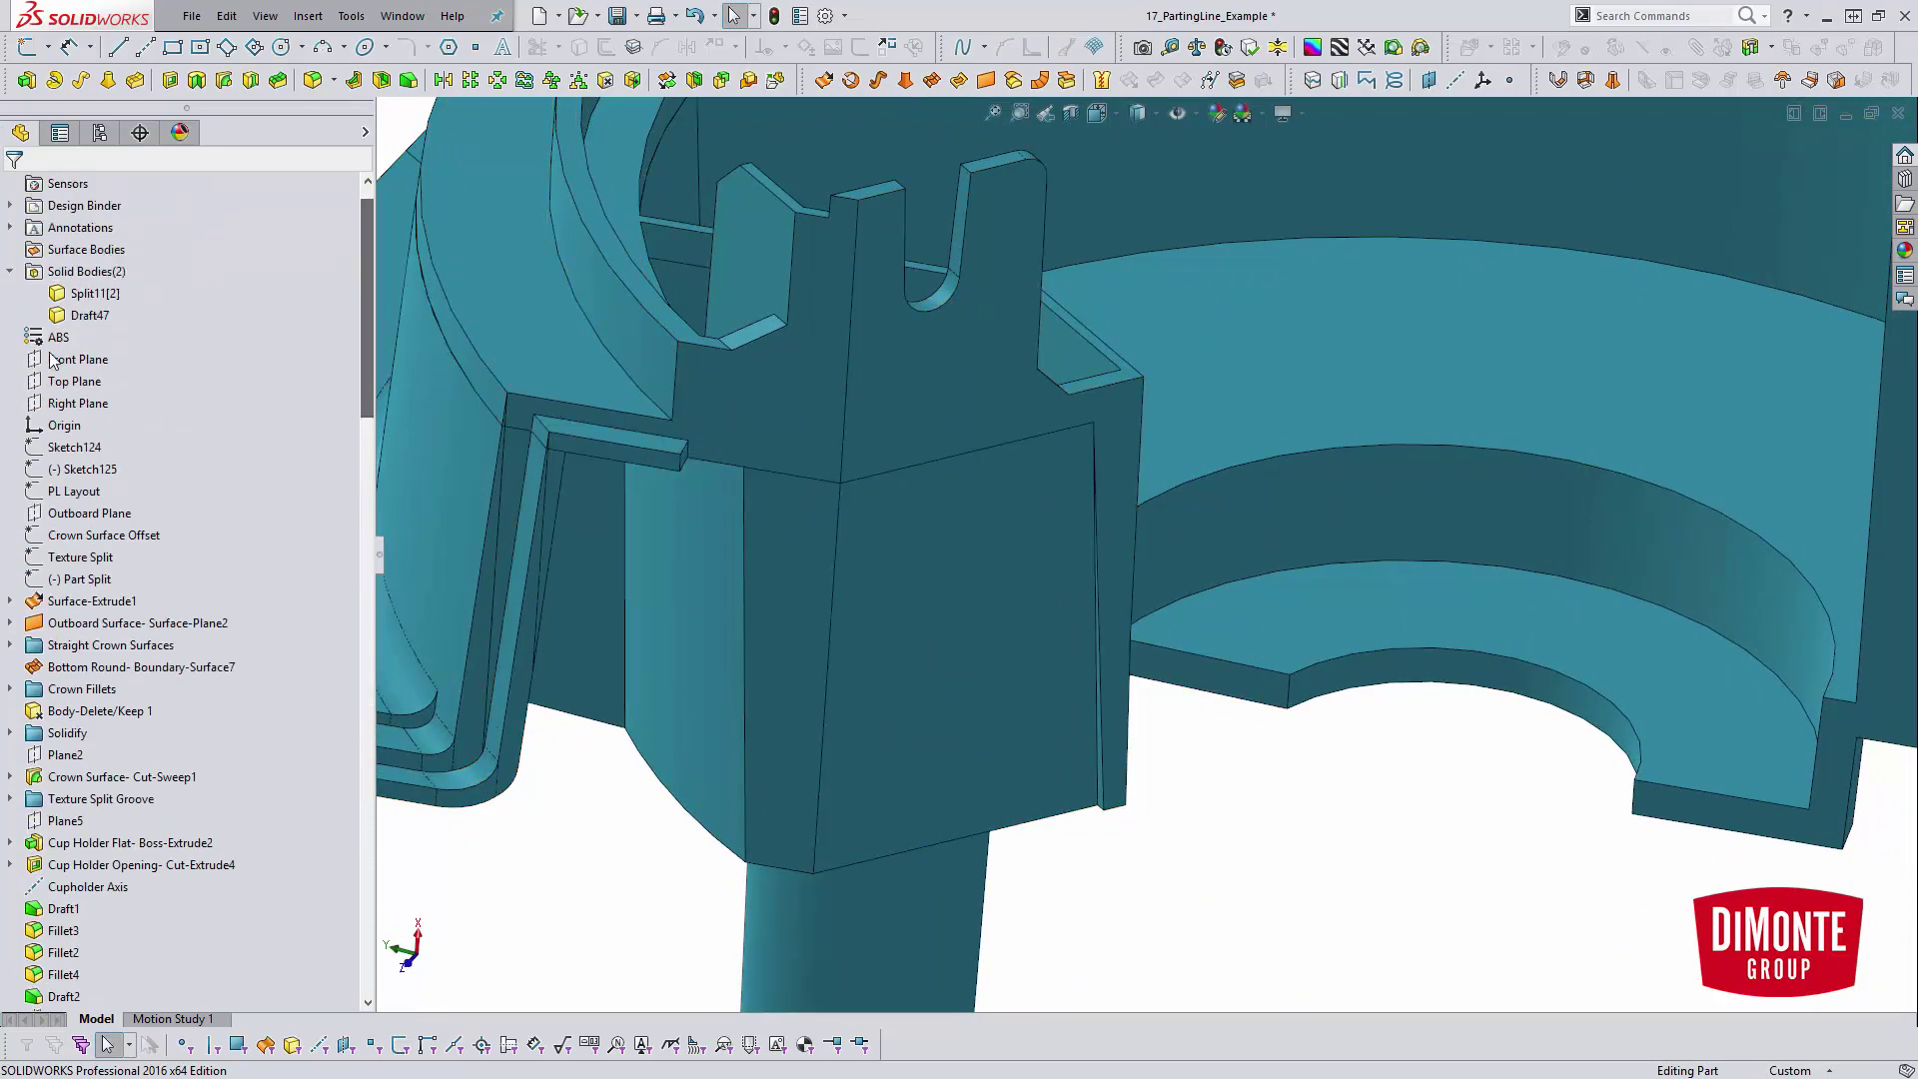
pyautogui.click(78, 402)
pyautogui.press('f')
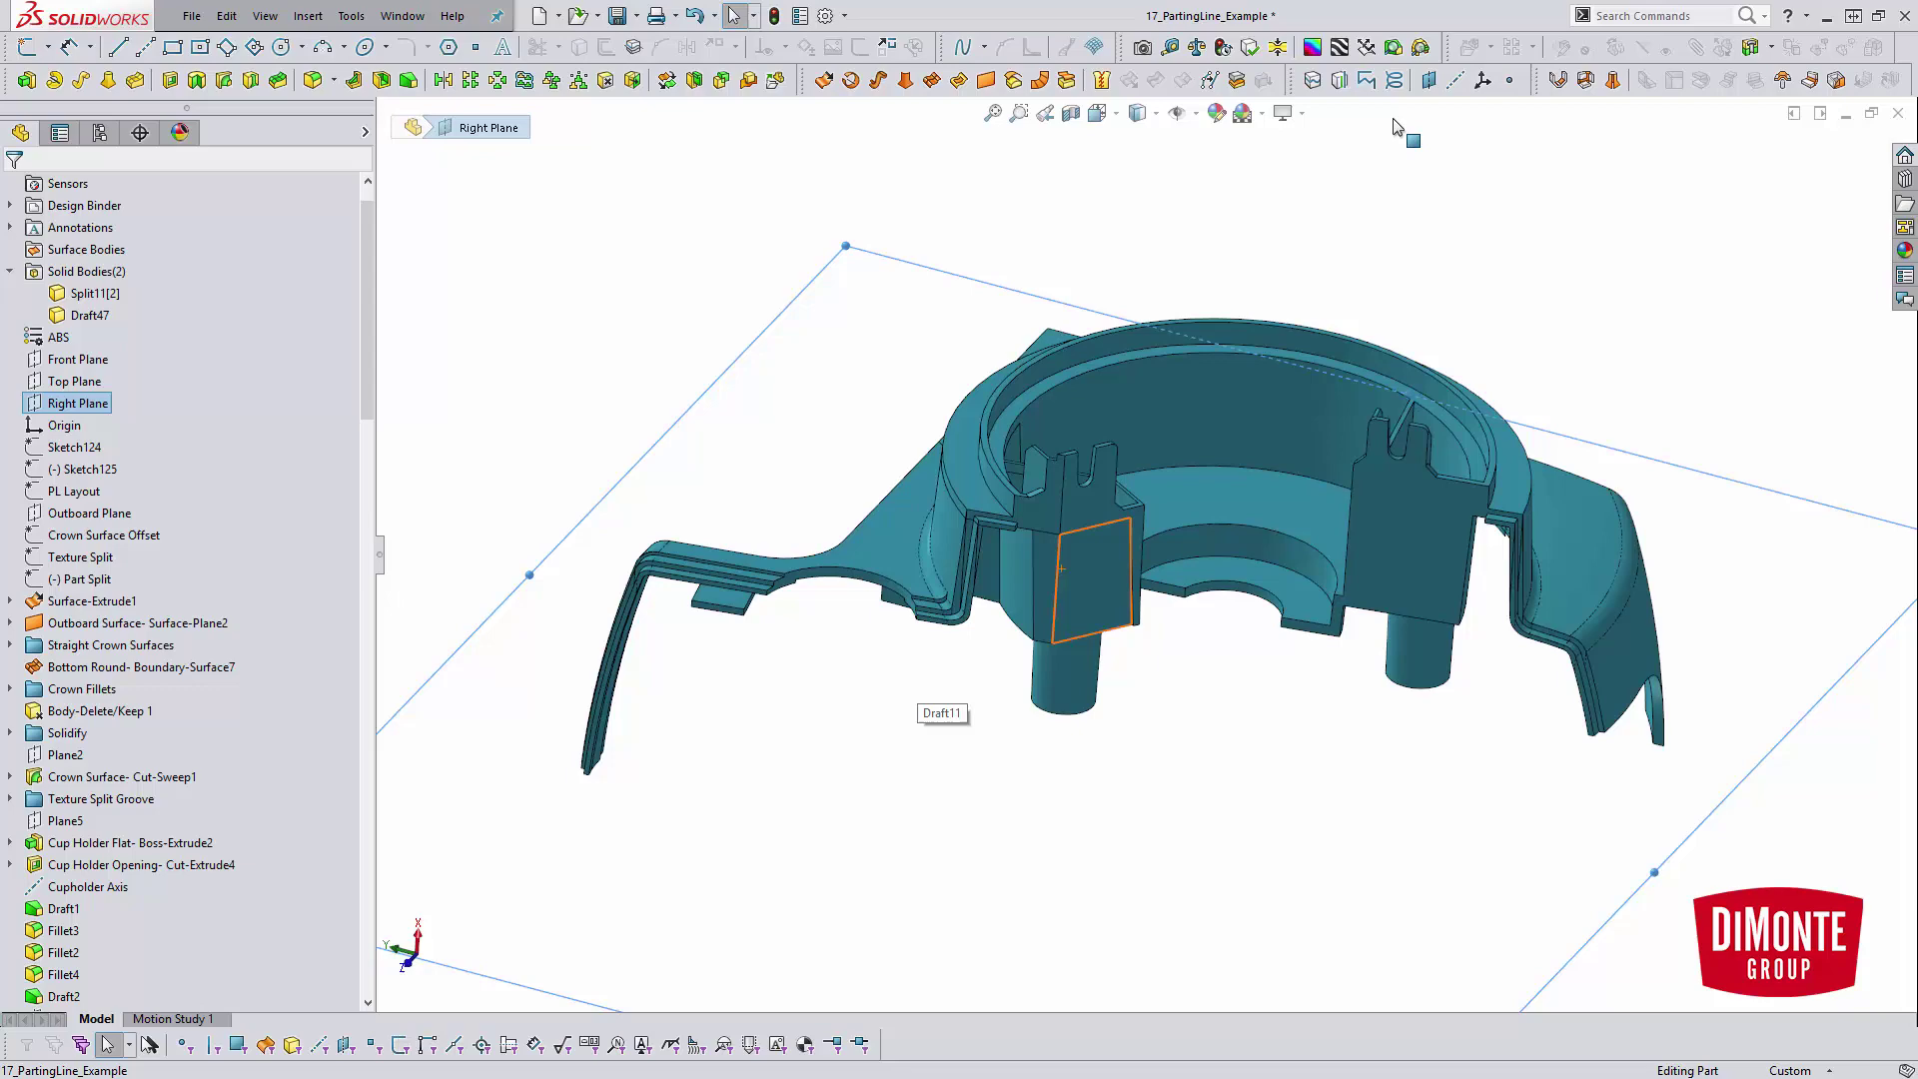
pyautogui.click(1393, 47)
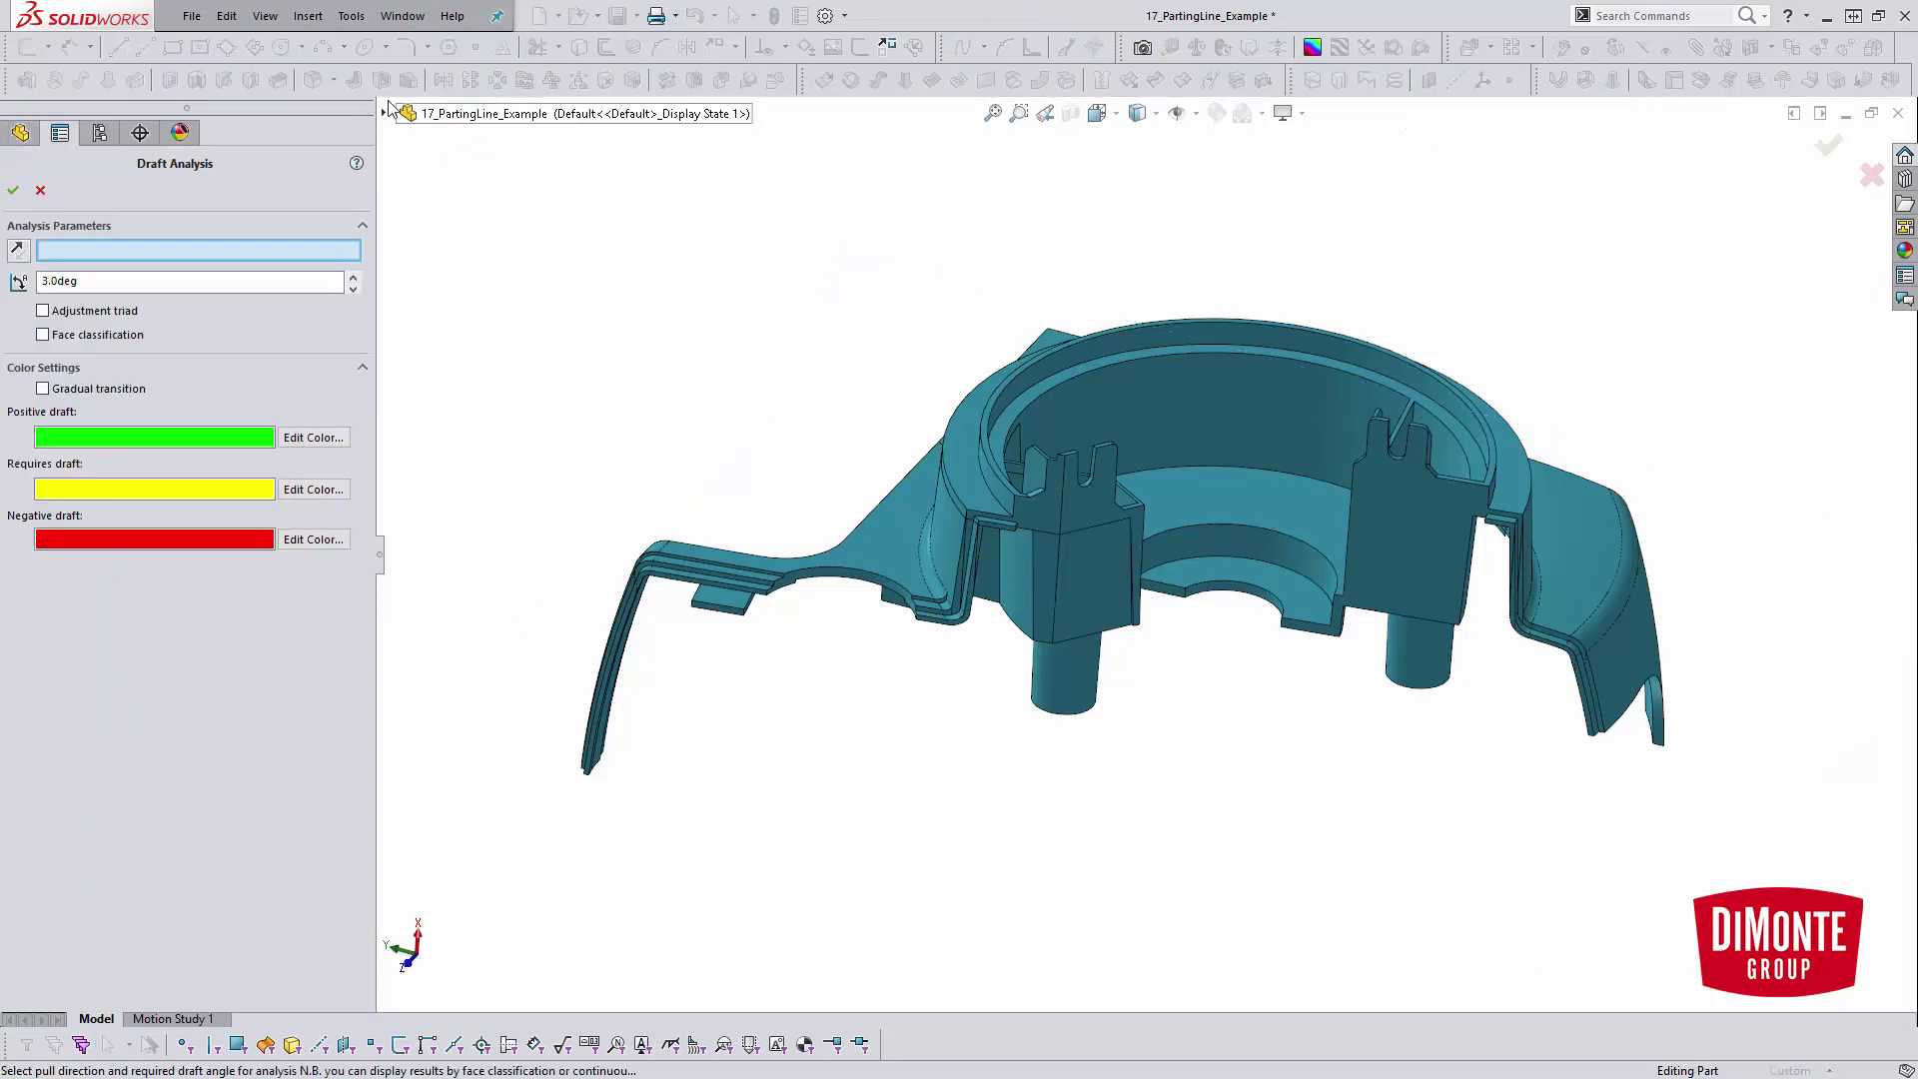
pyautogui.click(385, 113)
pyautogui.click(491, 332)
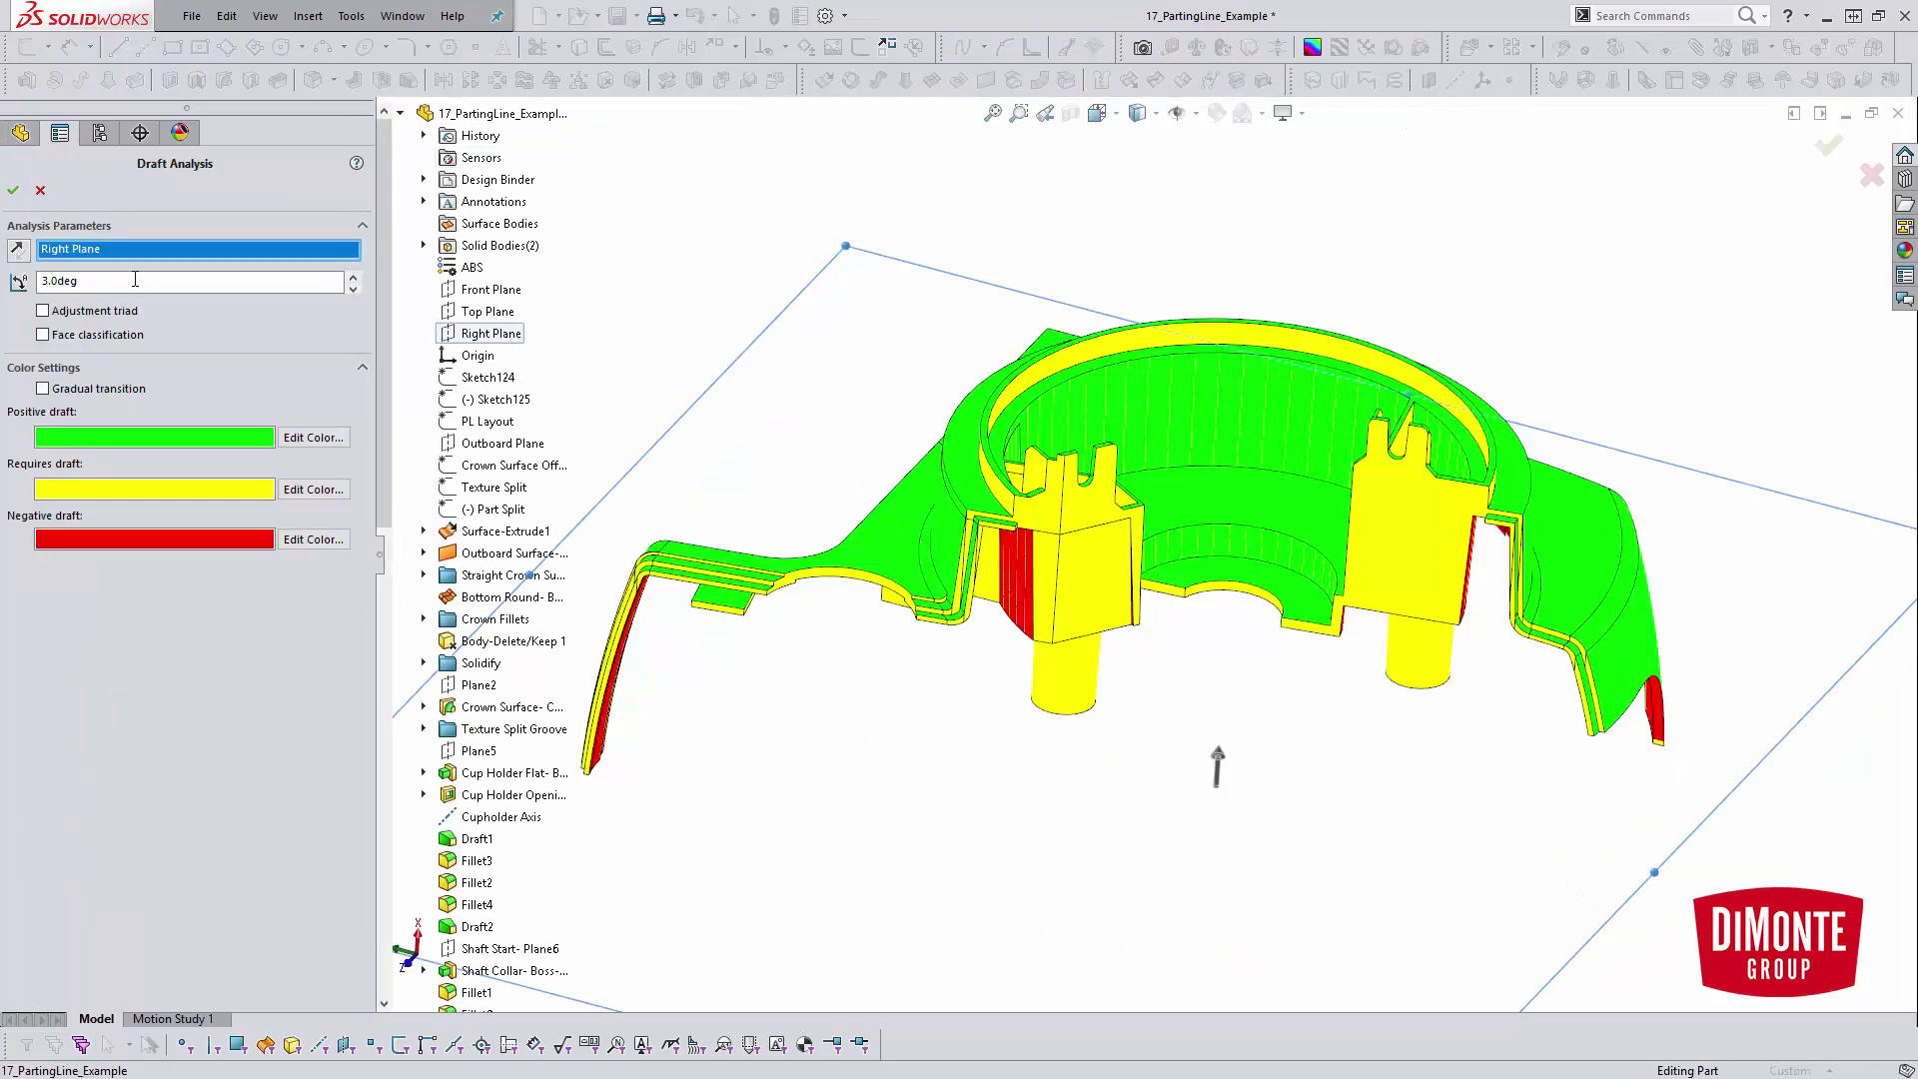
# - Set the required draft angle to 1 degree and check the draft on the split boss's faces
pyautogui.doubleClick(135, 279)
pyautogui.write('1')
pyautogui.press('Return')
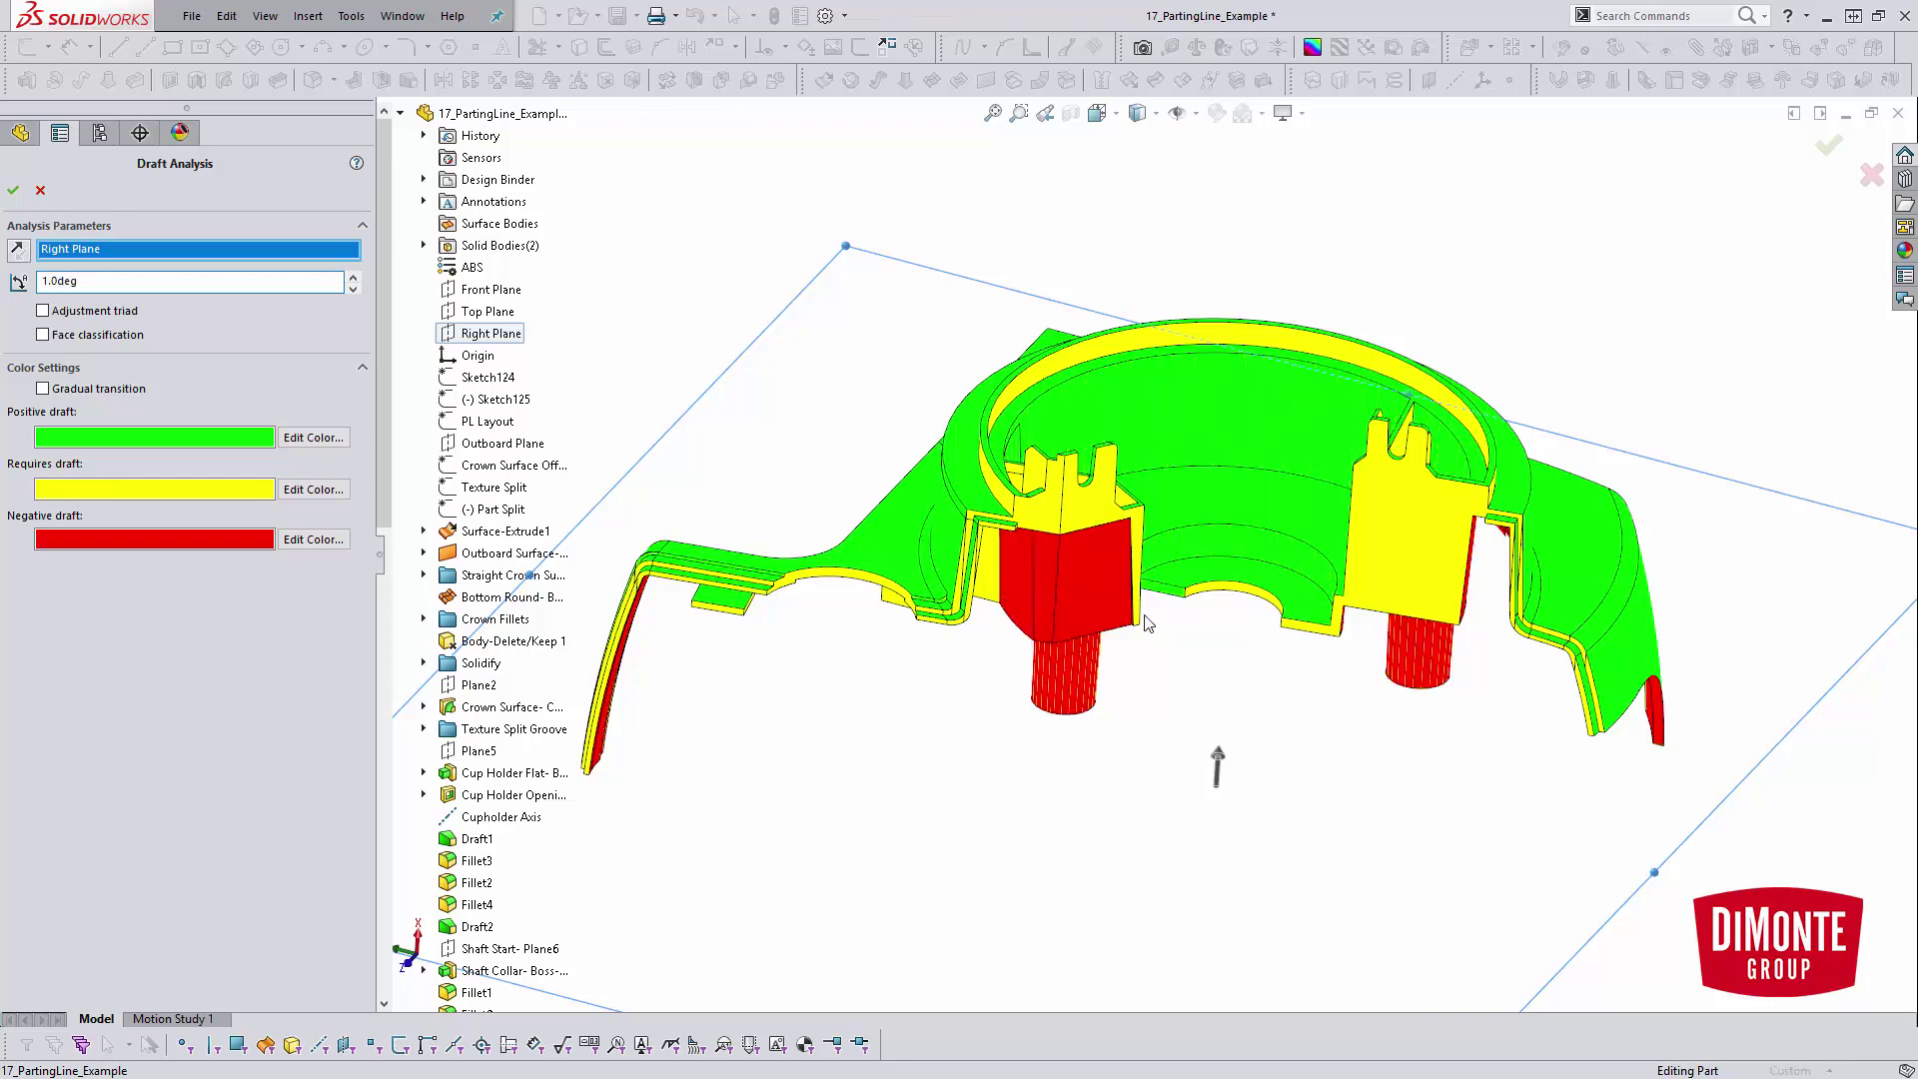
pyautogui.scroll(-8, 1041, 541)
pyautogui.moveTo(999, 502)
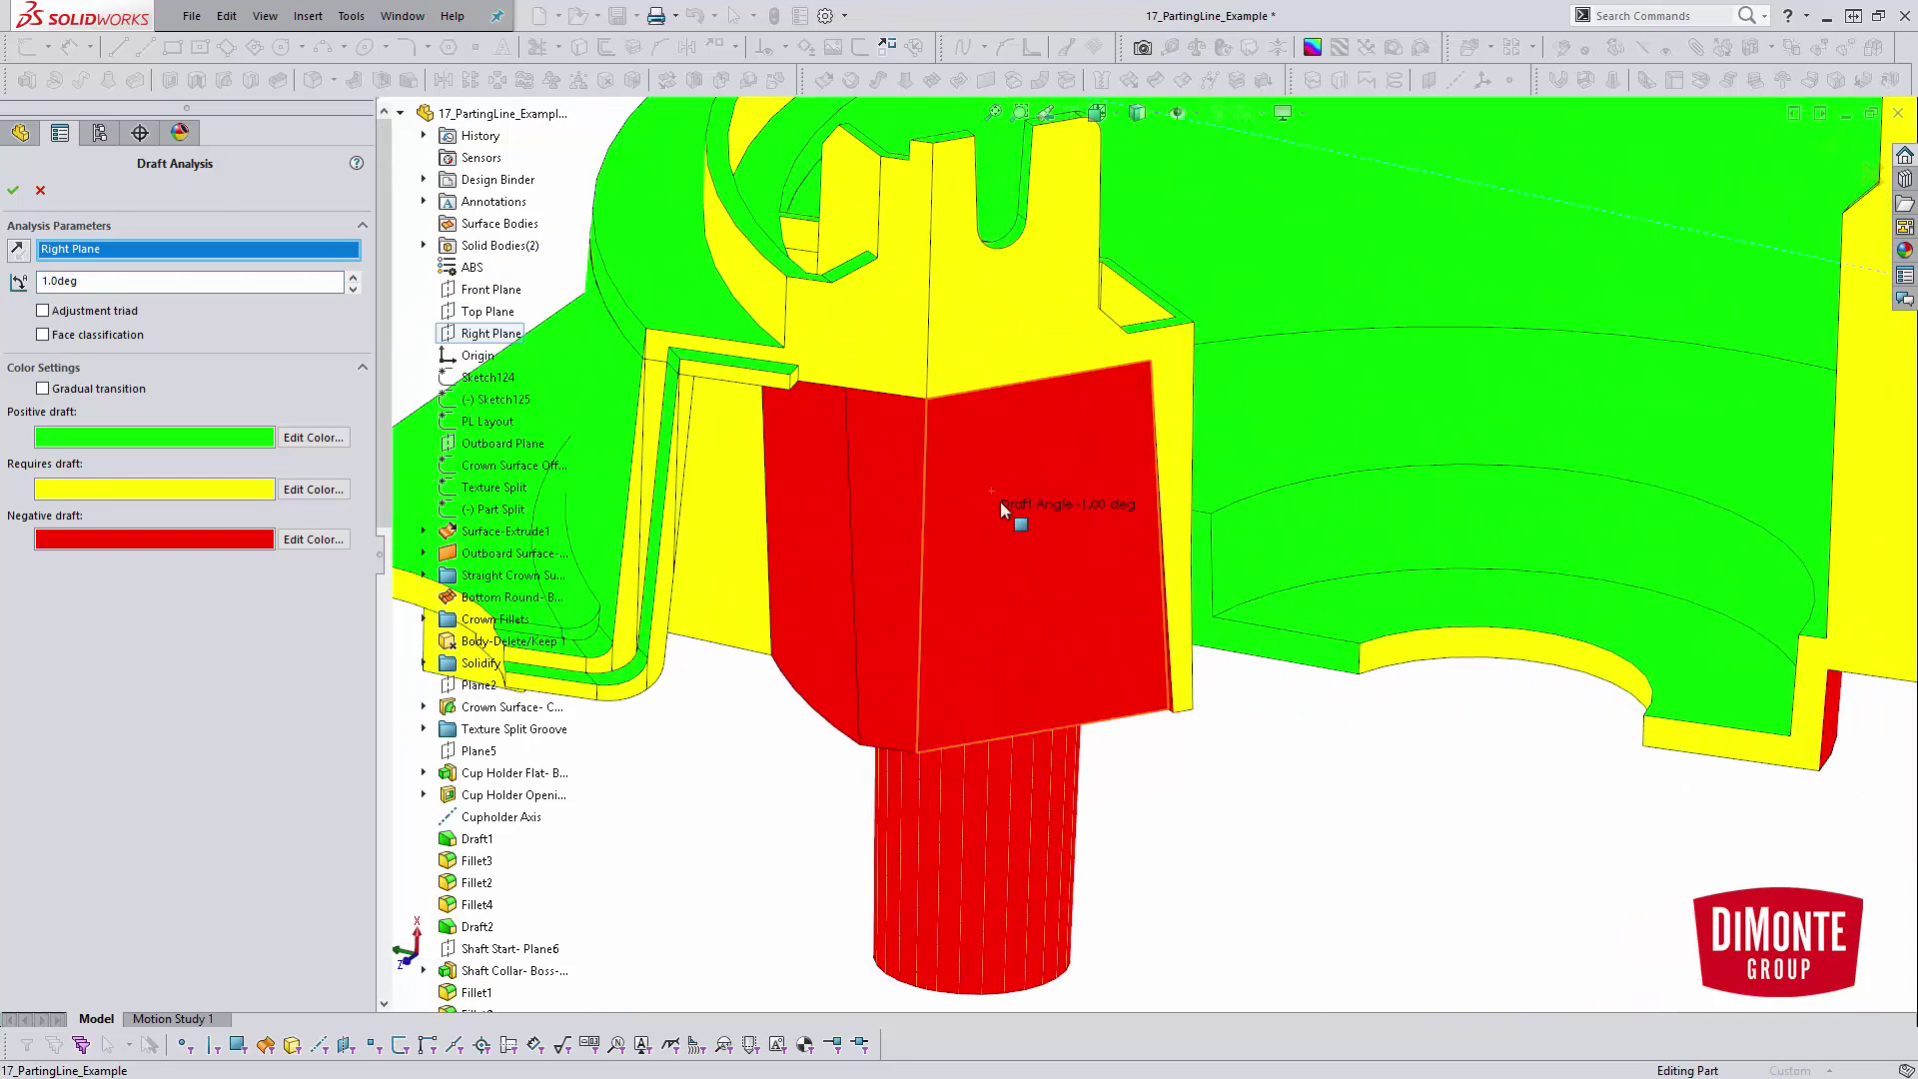
pyautogui.moveTo(999, 501); pyautogui.dragTo(992, 473, button='middle')
# - Set the required draft angle to 0.5 degrees, inspect the boss's drafted faces, and close the analysis without keeping it
pyautogui.moveTo(206, 282); pyautogui.dragTo(3, 256)
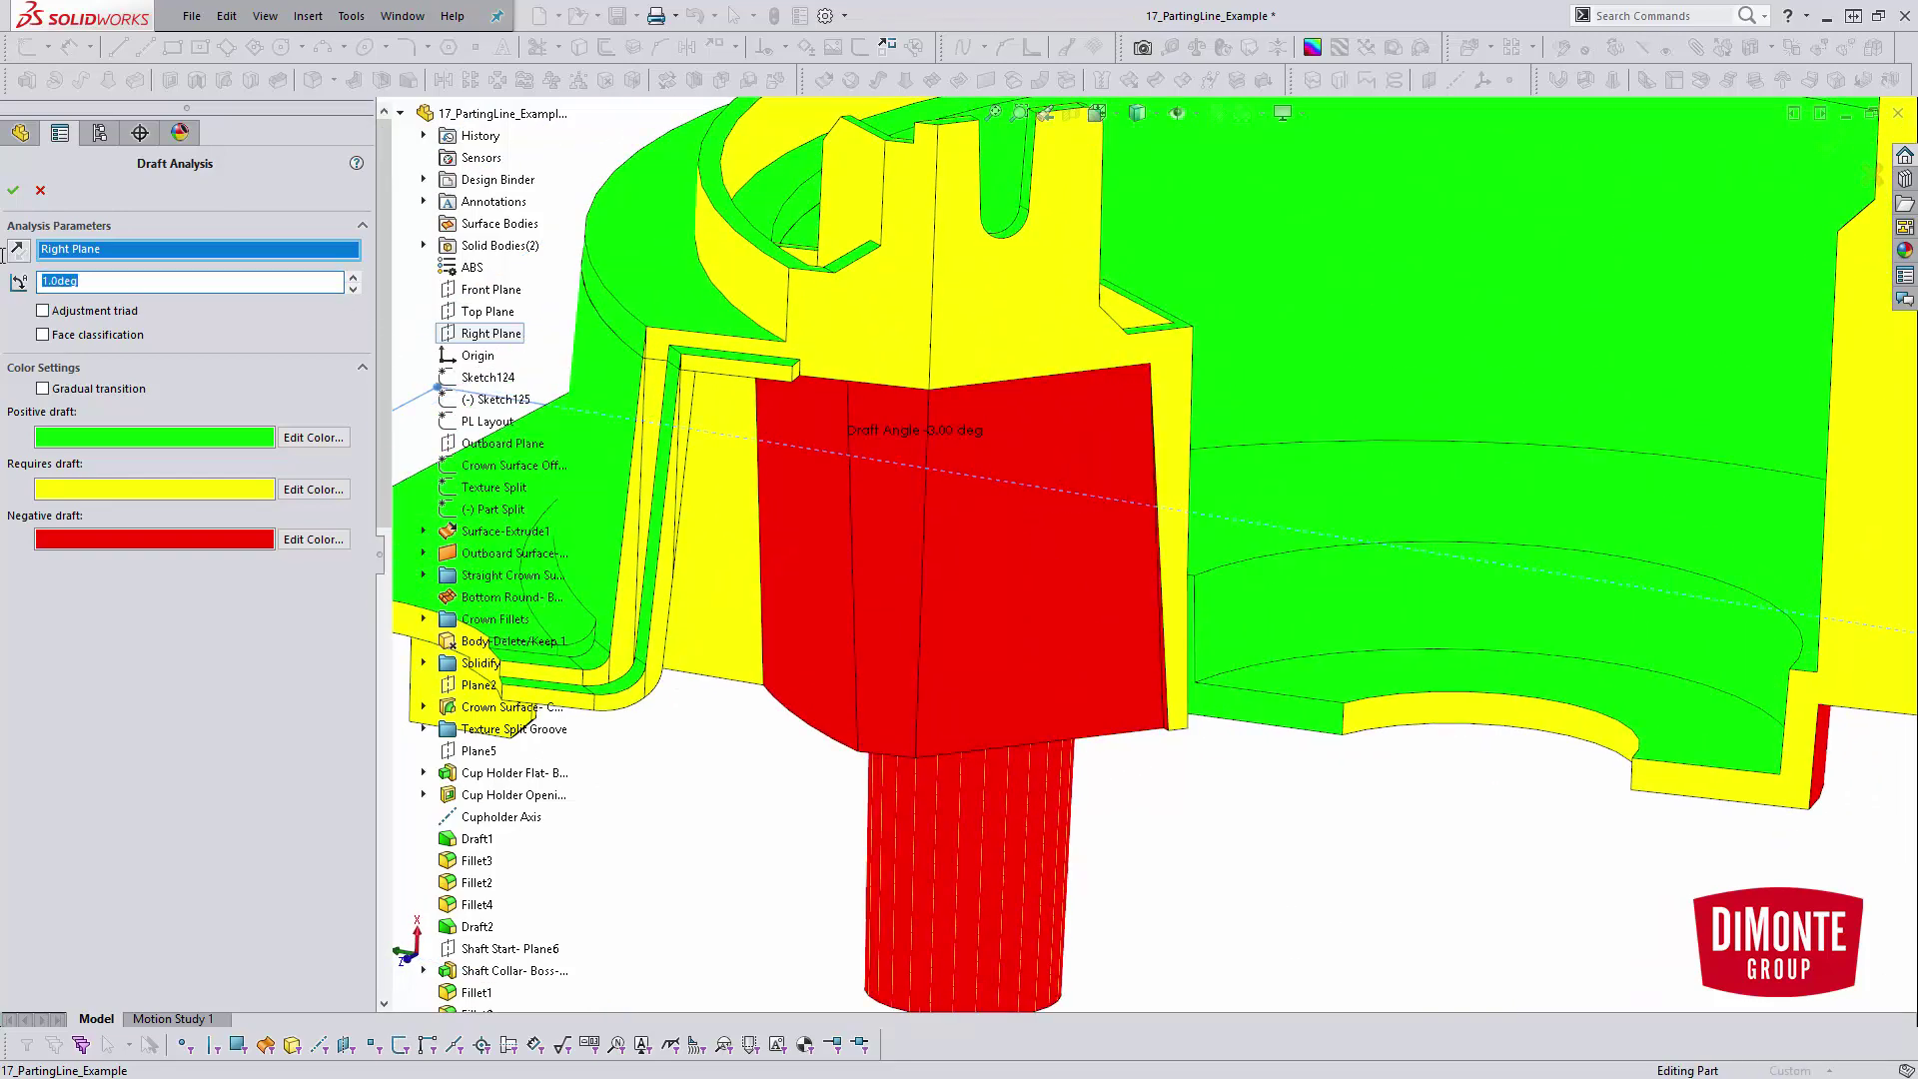
pyautogui.write('0.5')
pyautogui.press('Return')
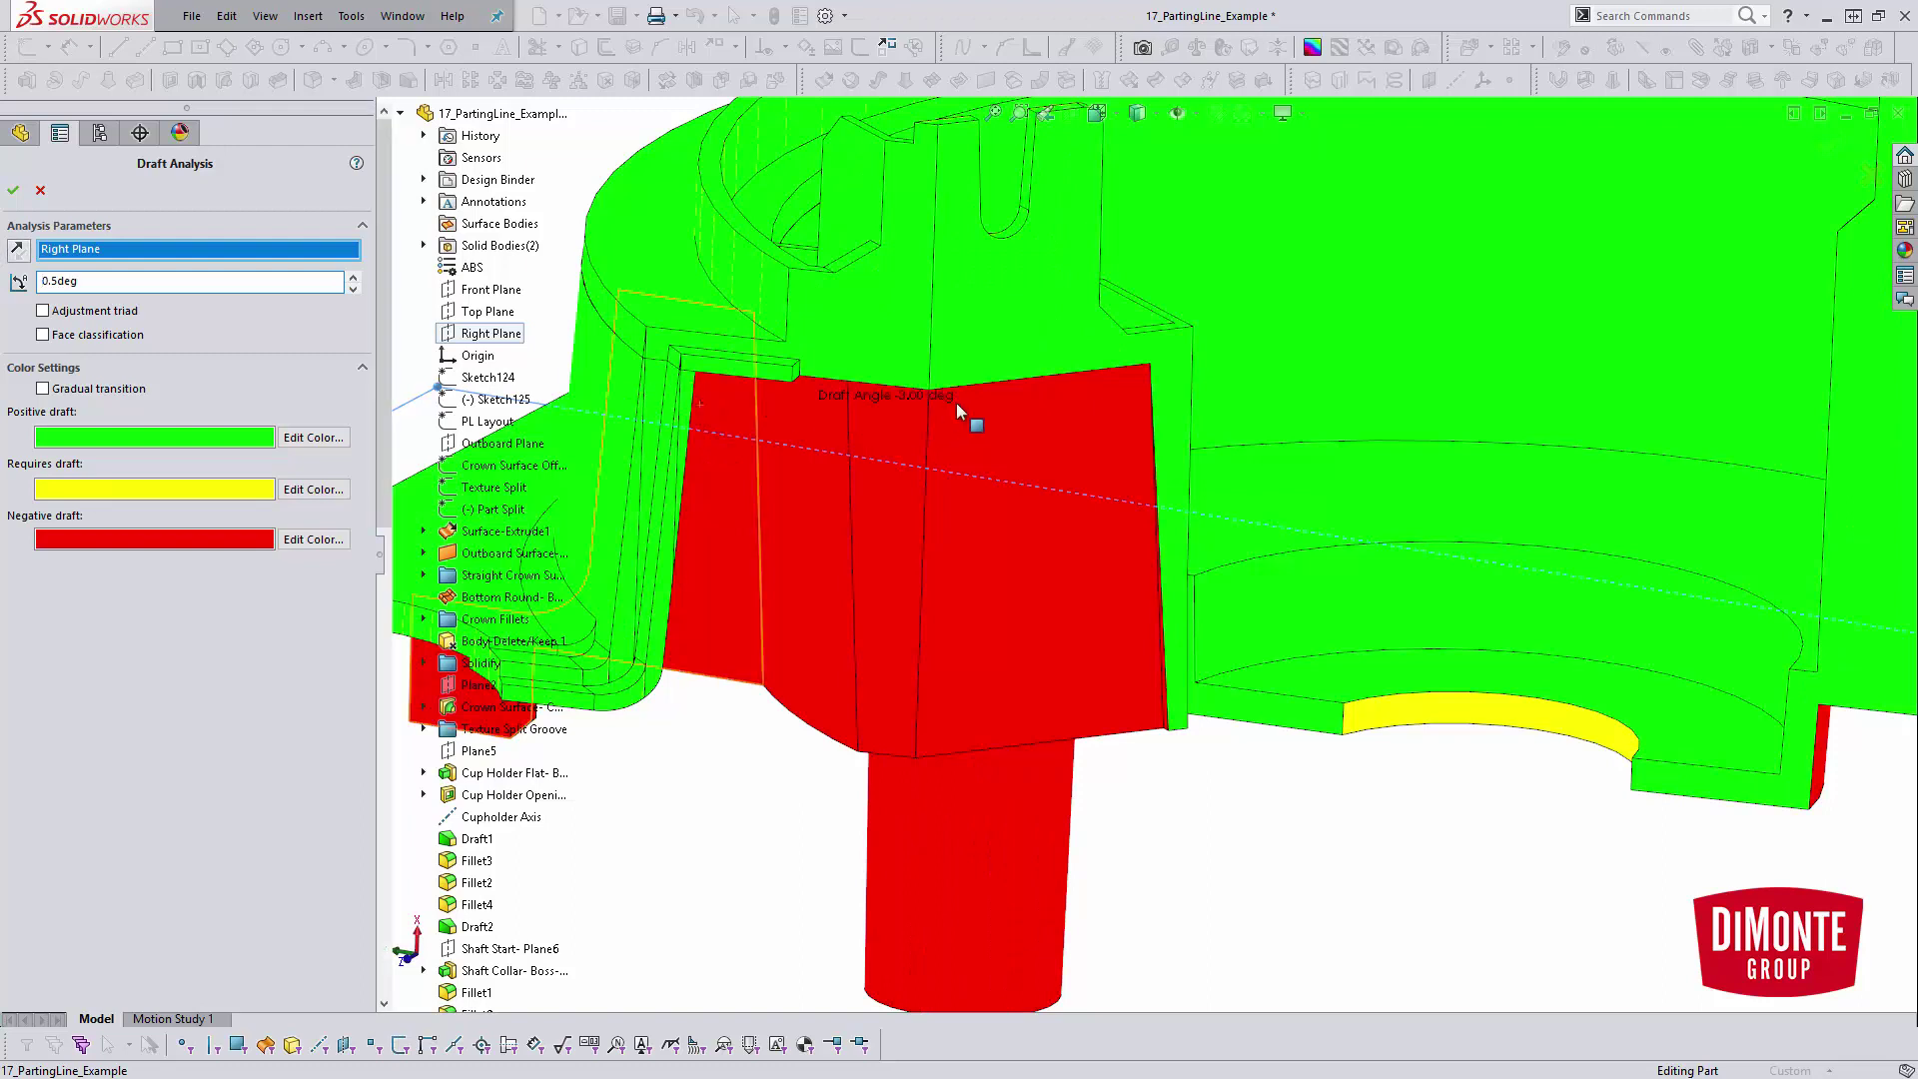
pyautogui.moveTo(872, 450)
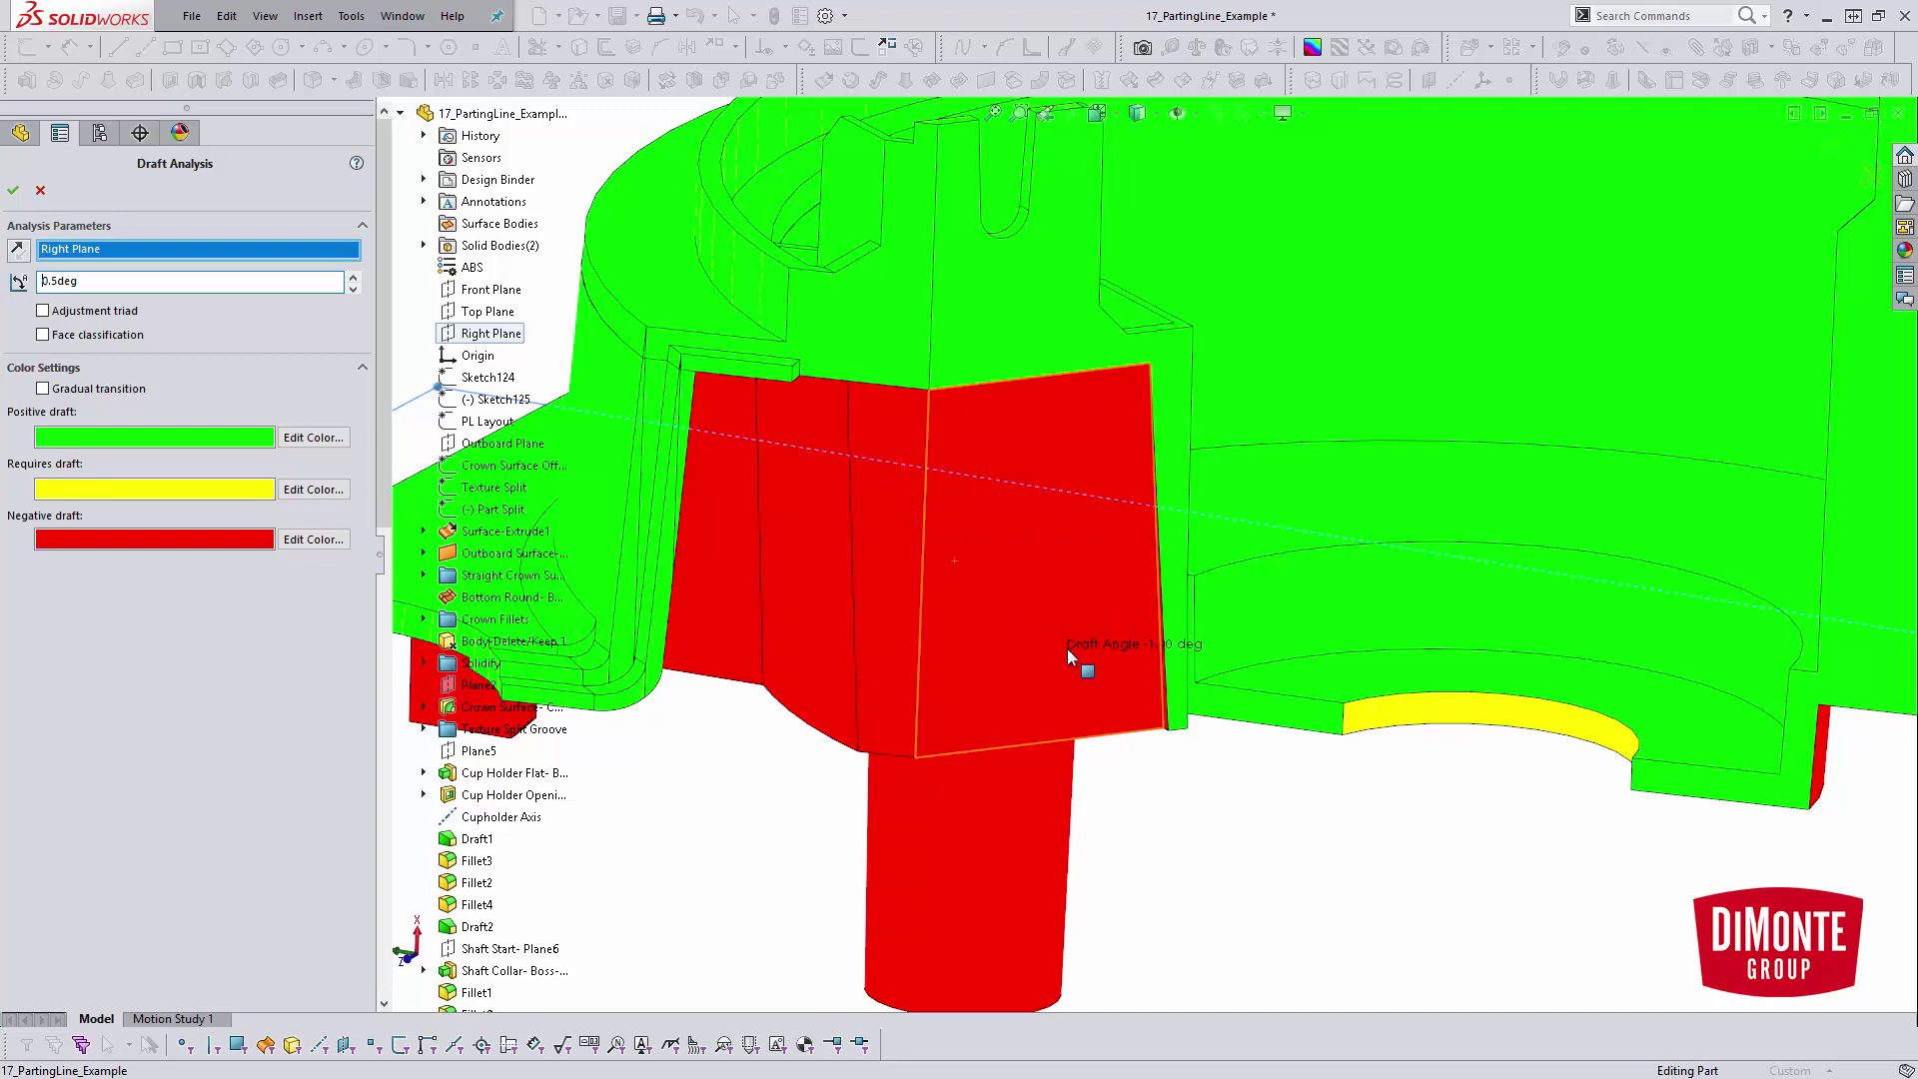
pyautogui.scroll(-5, 1067, 649)
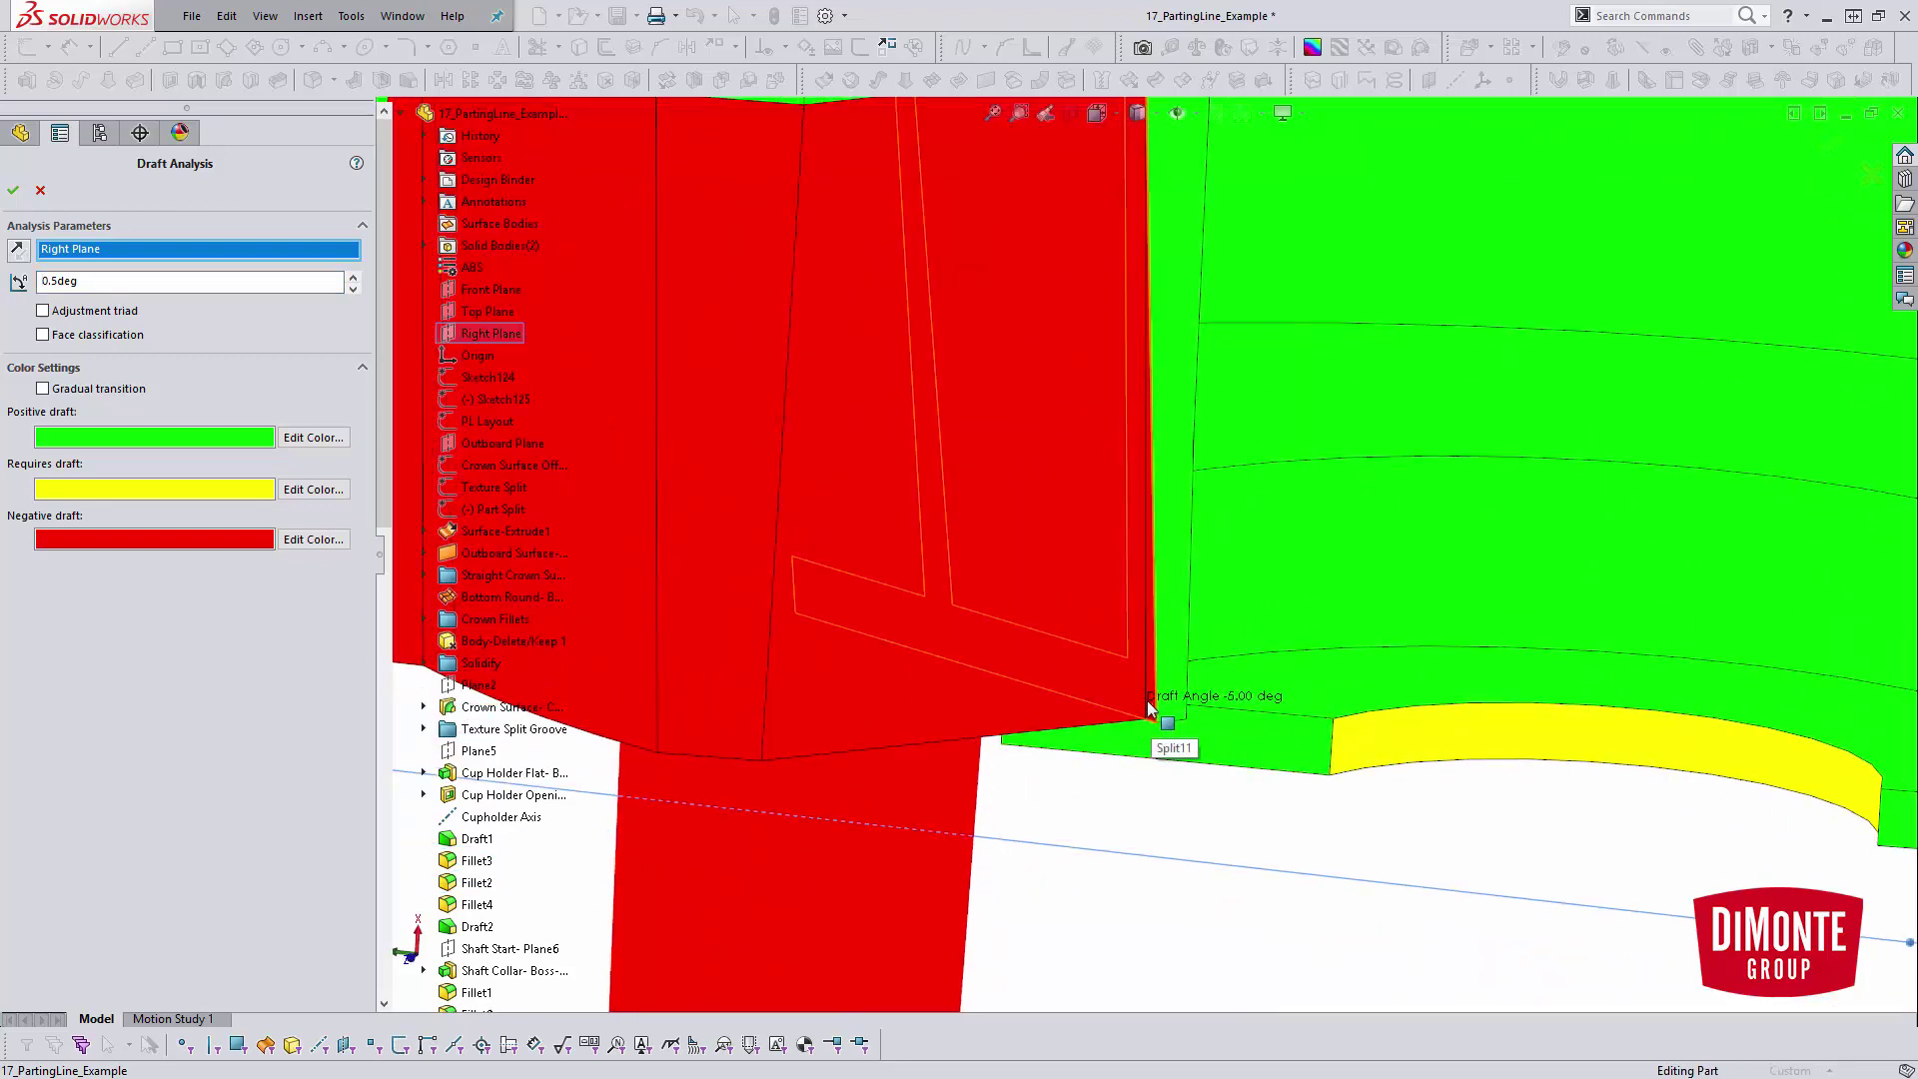
pyautogui.scroll(5, 1149, 707)
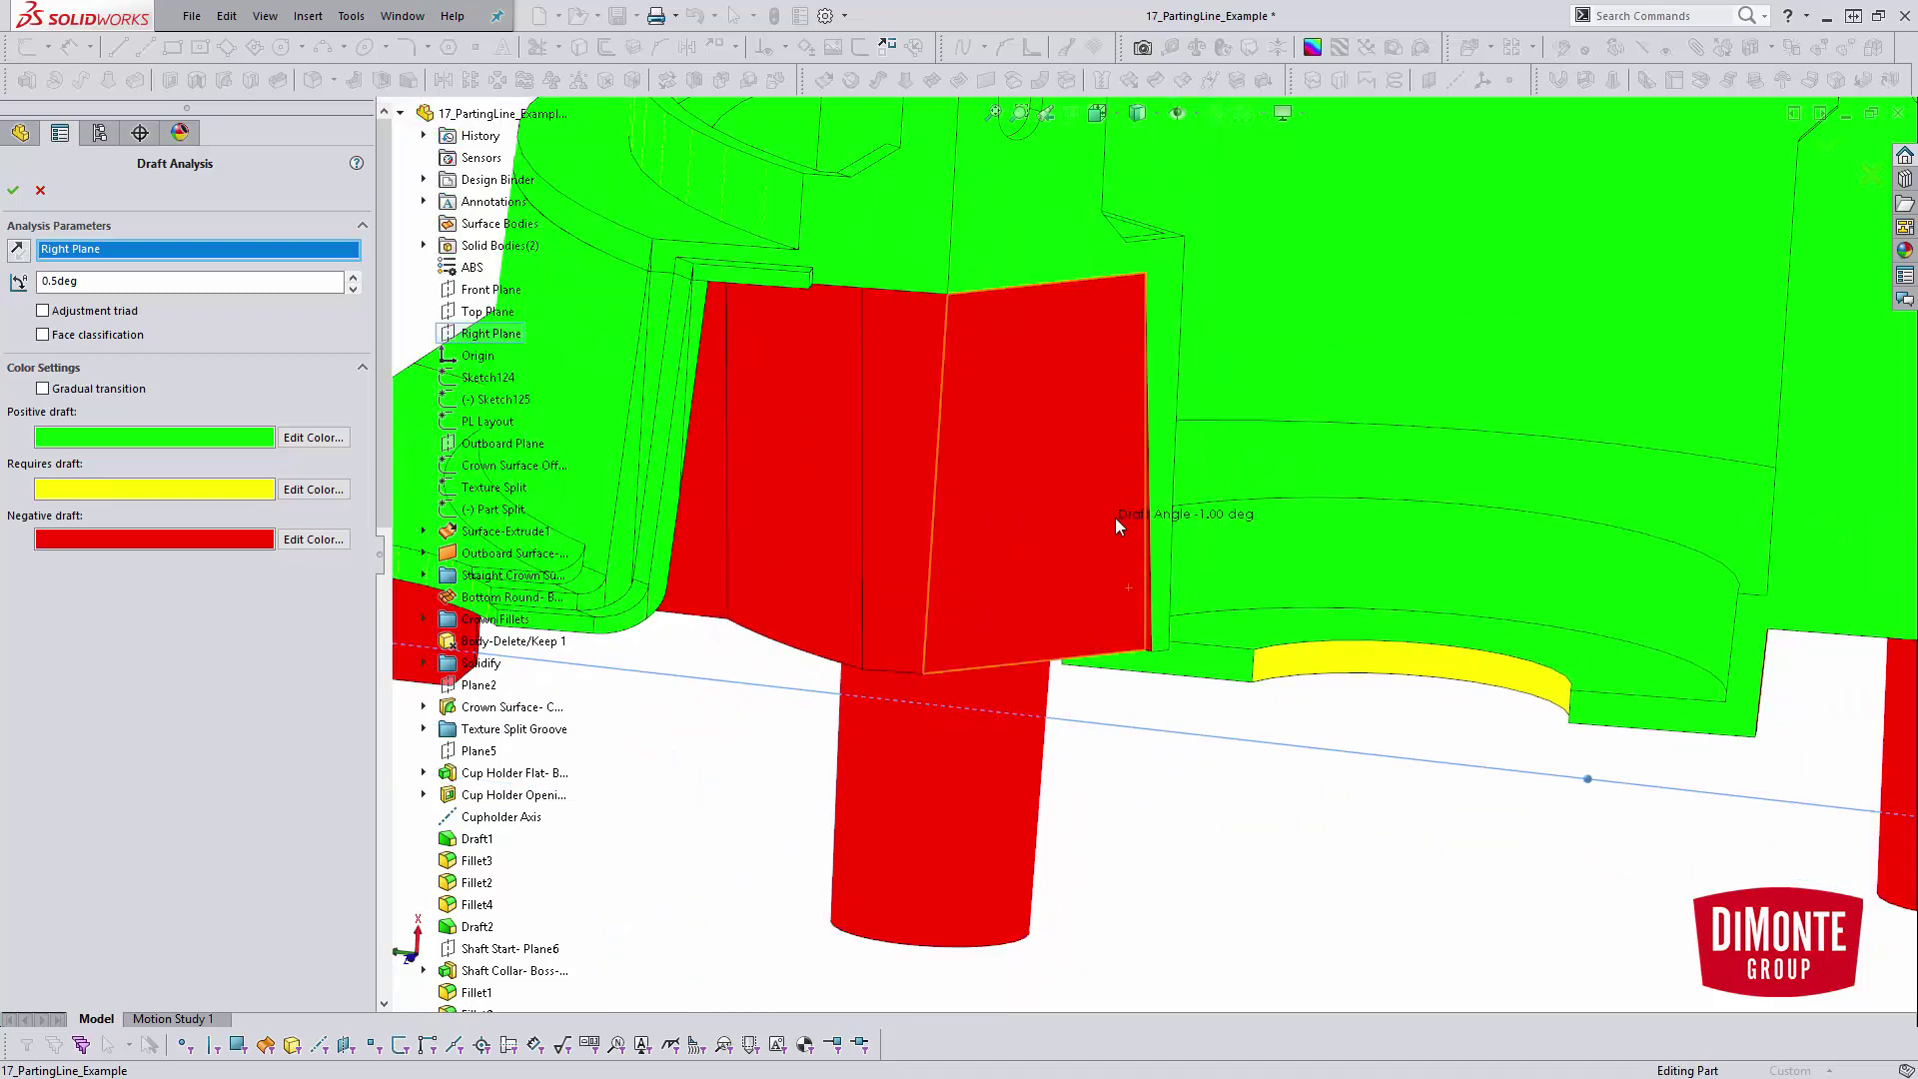
pyautogui.moveTo(1149, 625); pyautogui.dragTo(1141, 639, button='middle')
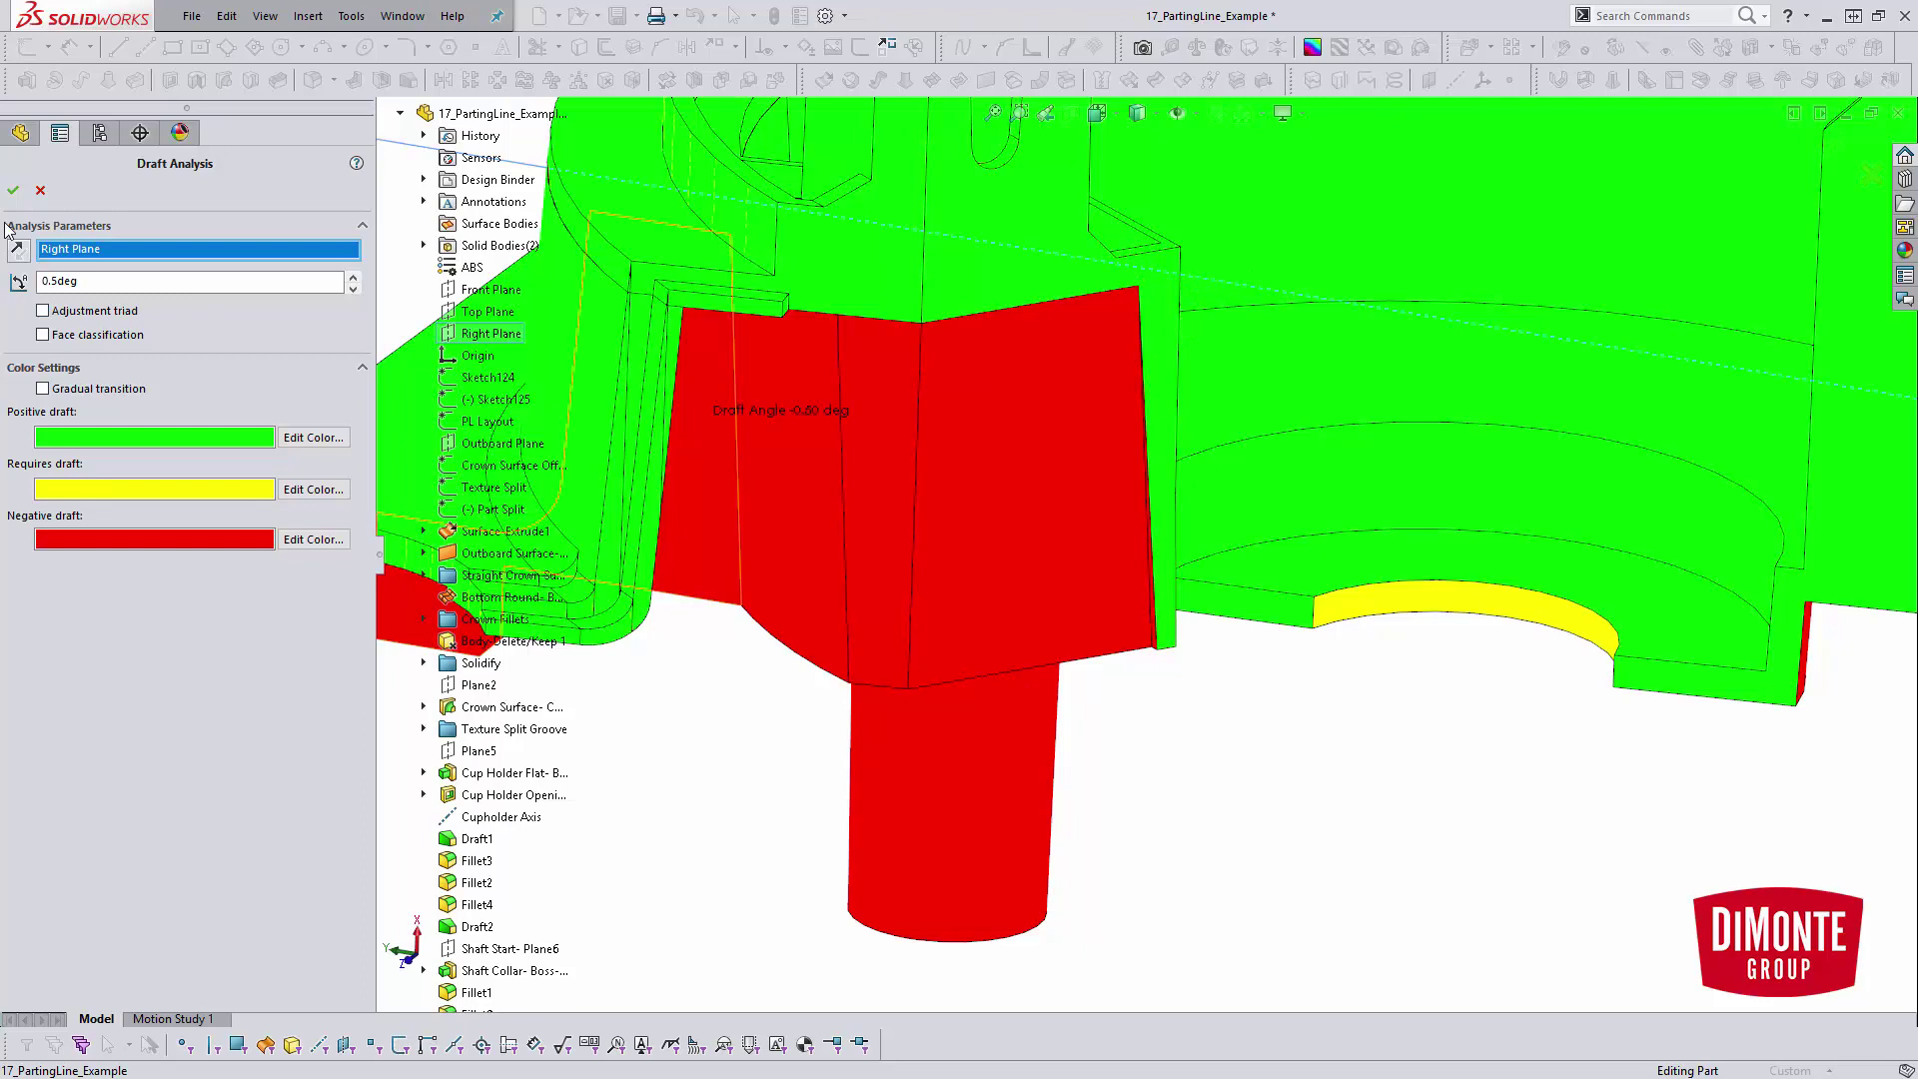
pyautogui.click(40, 190)
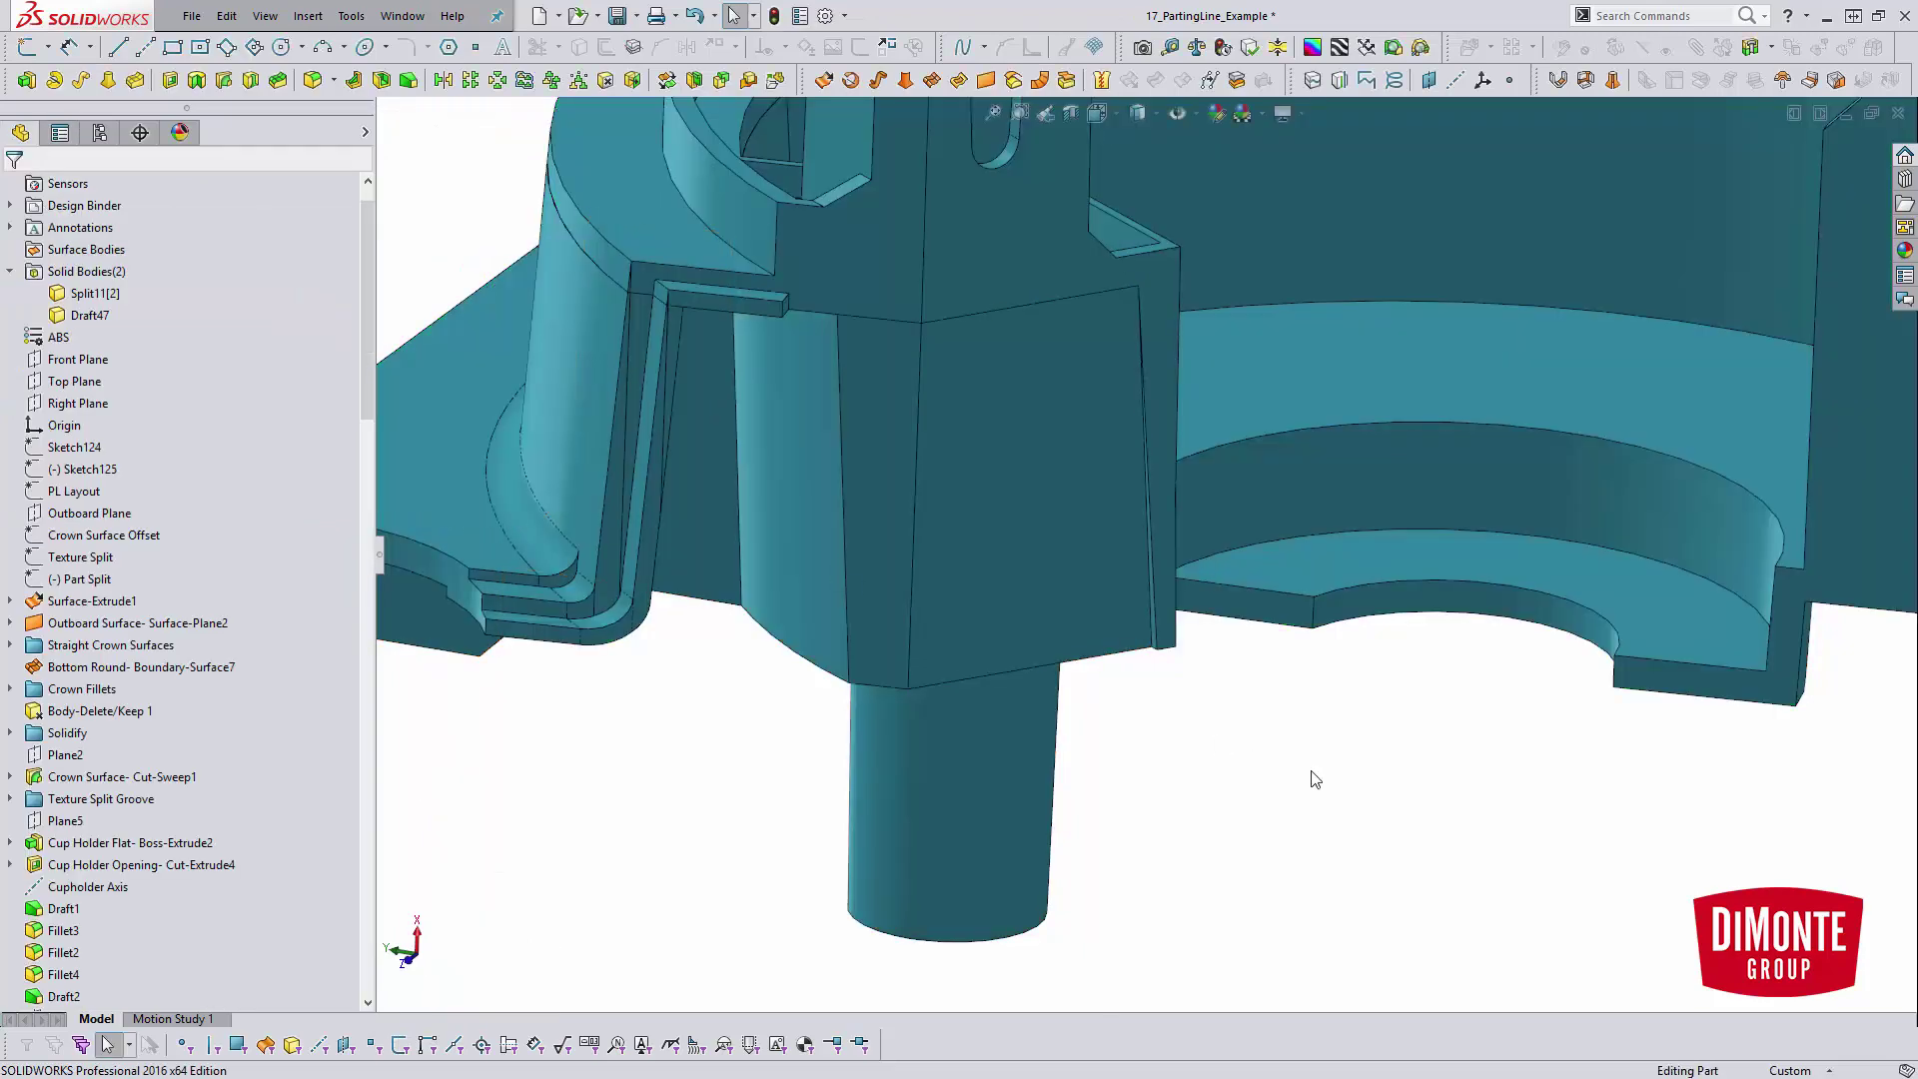
# - Roll the feature history forward past Sketch154 and view that split sketch on the second boss
pyautogui.press('f')
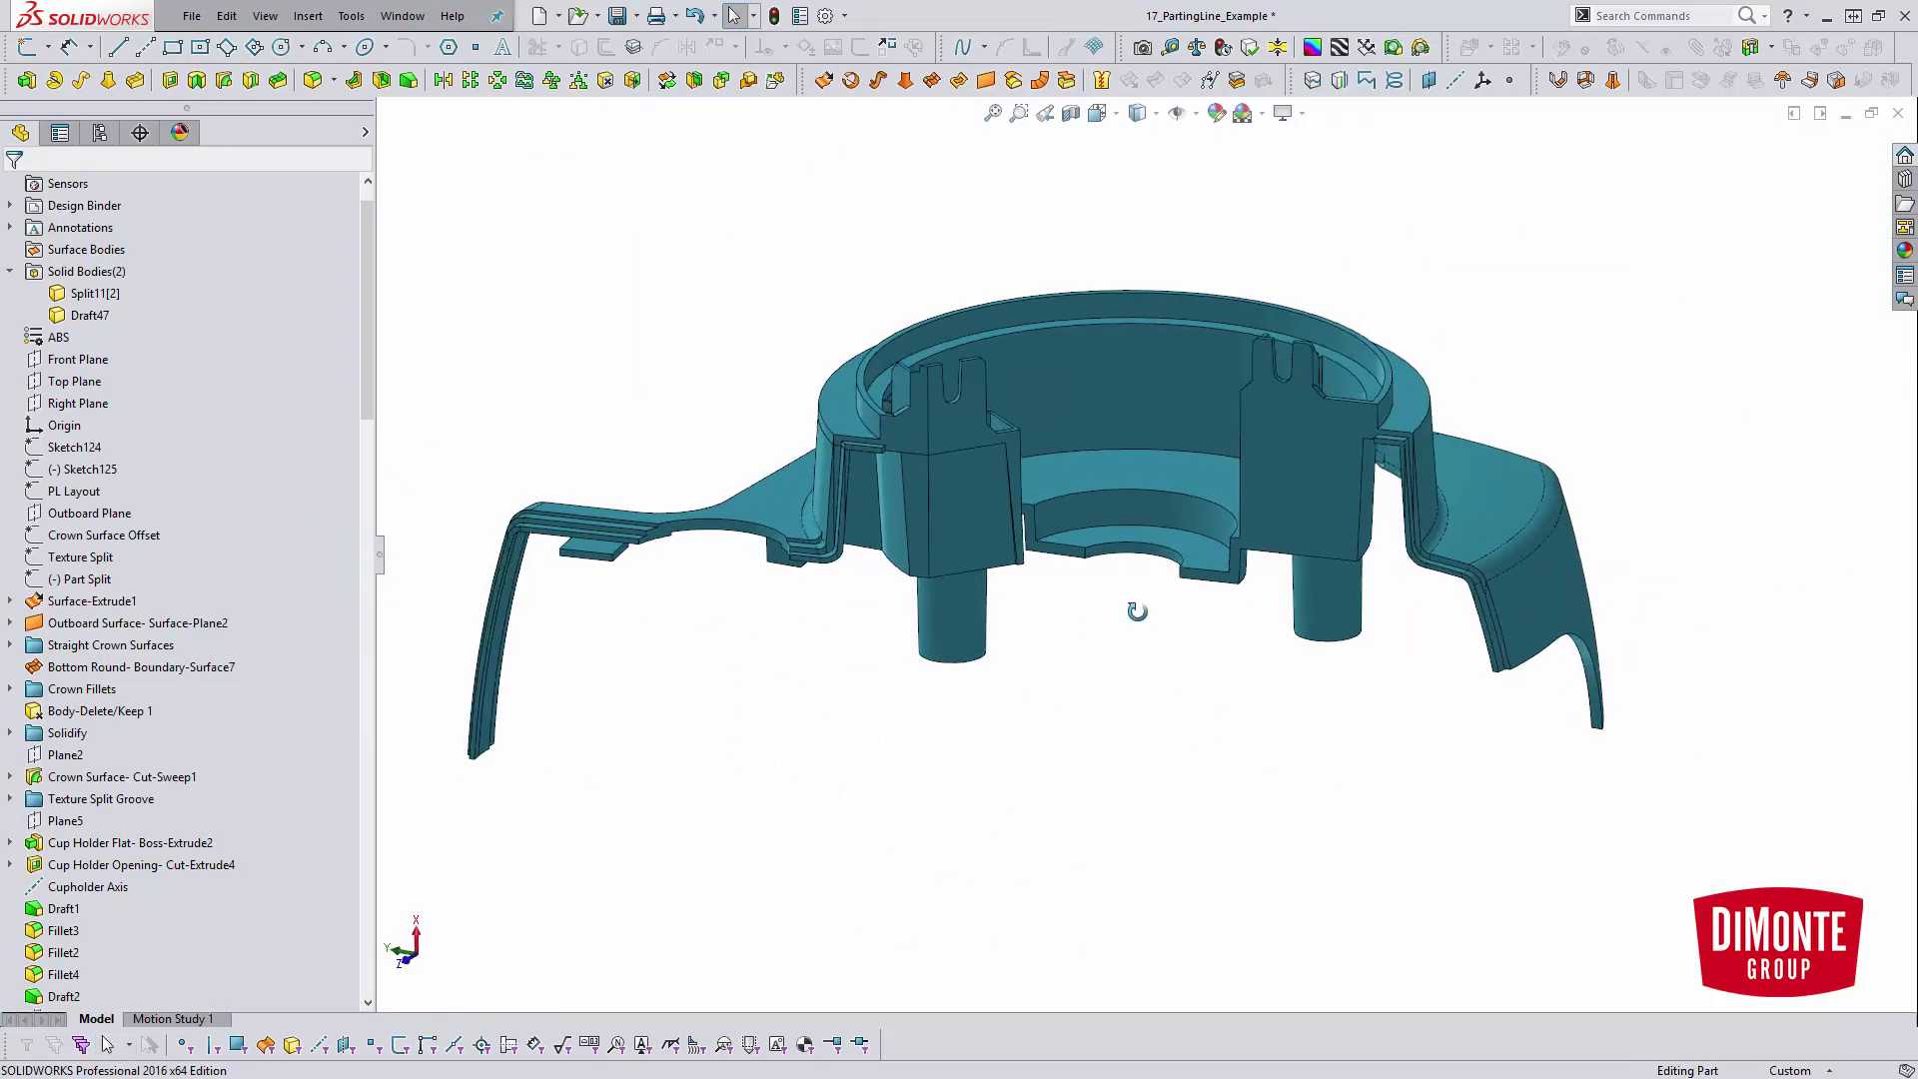
pyautogui.moveTo(368, 344); pyautogui.dragTo(407, 875)
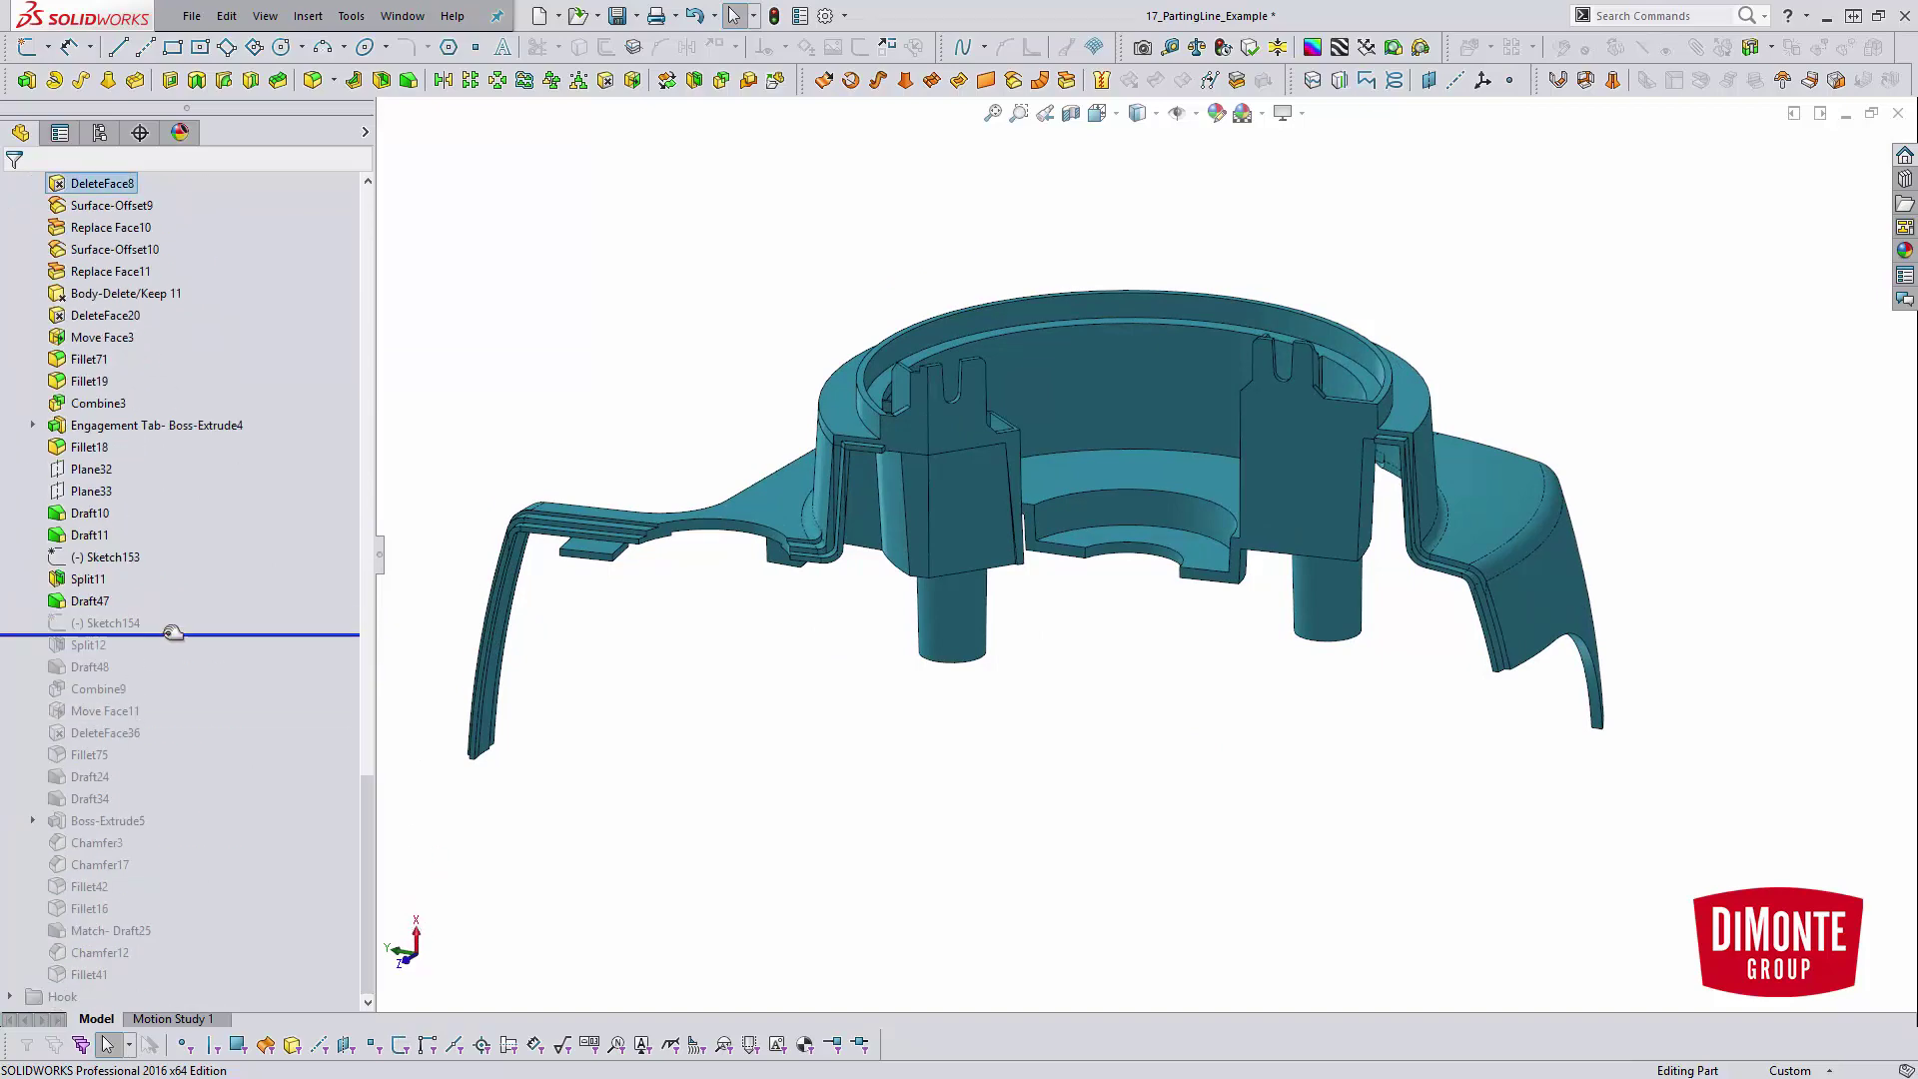
pyautogui.click(125, 623)
pyautogui.moveTo(1349, 780); pyautogui.dragTo(1349, 665, button='middle')
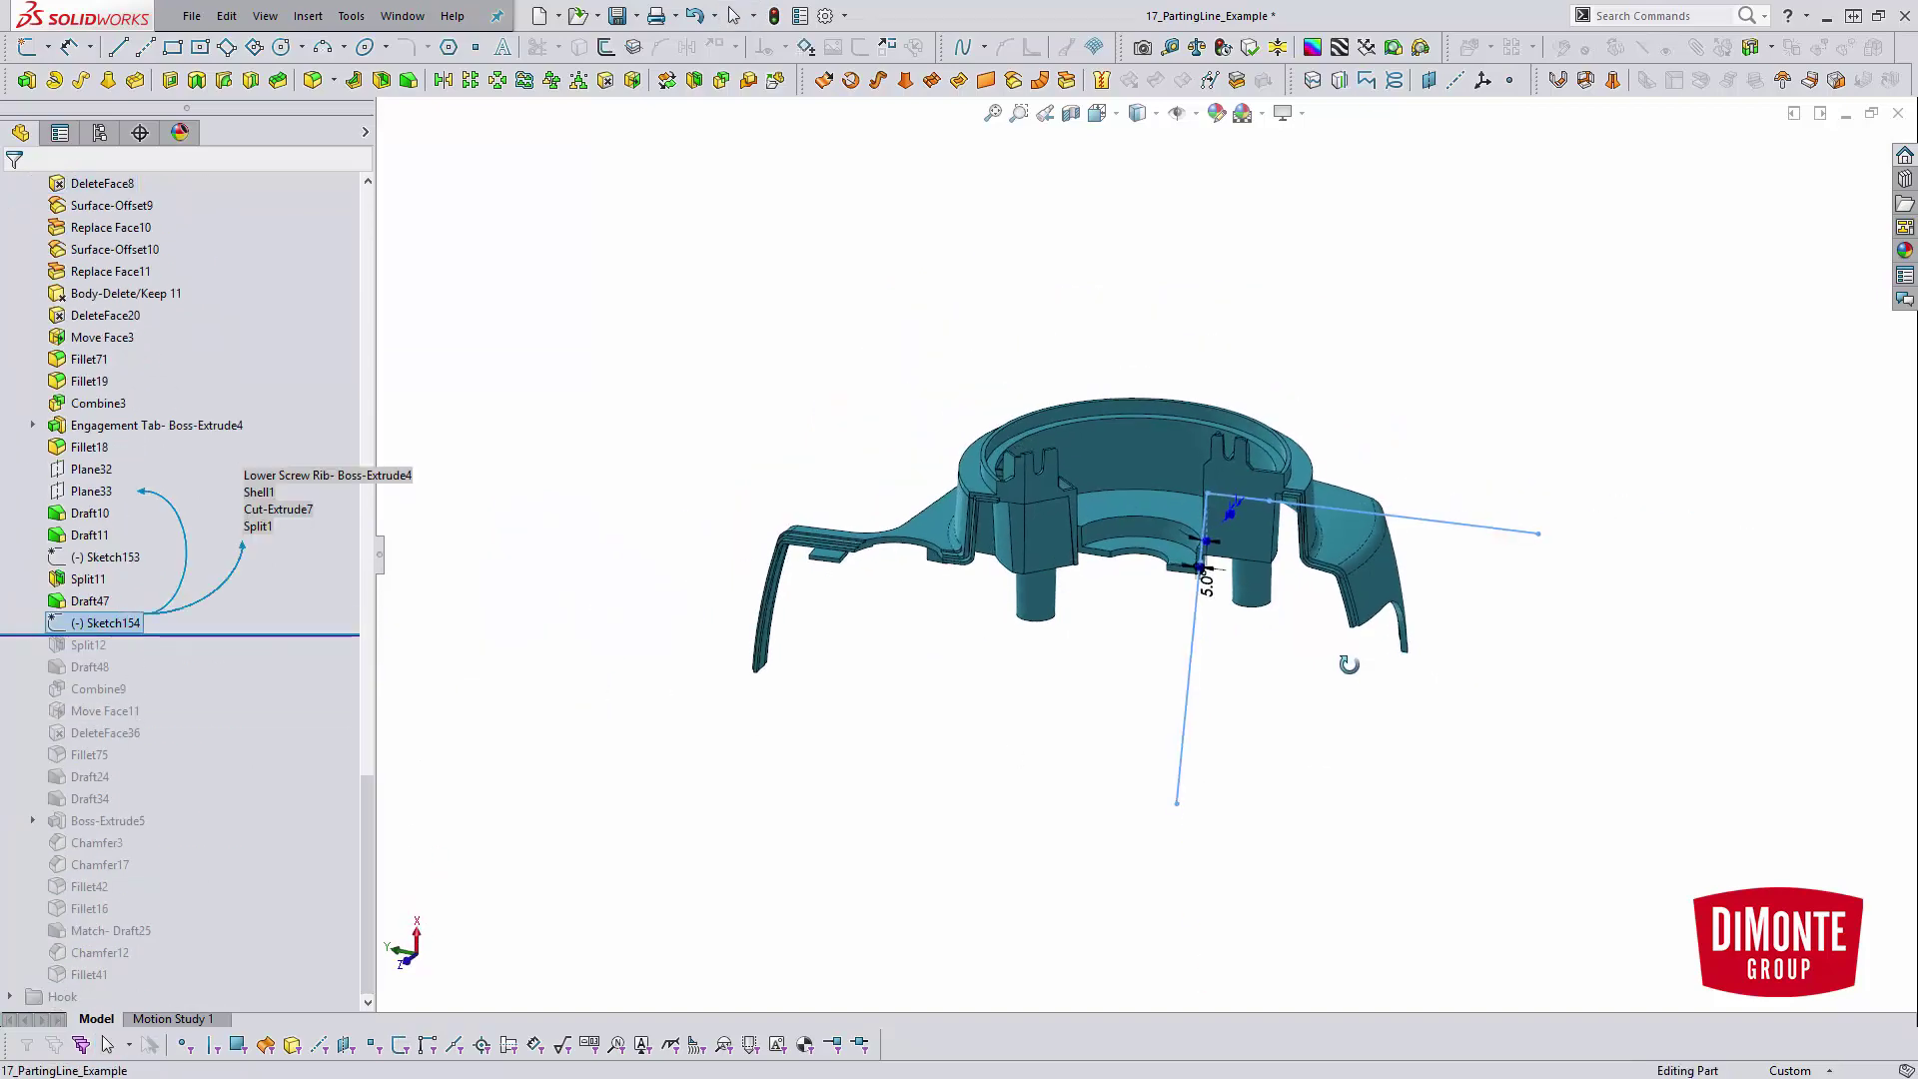
pyautogui.click(1356, 726)
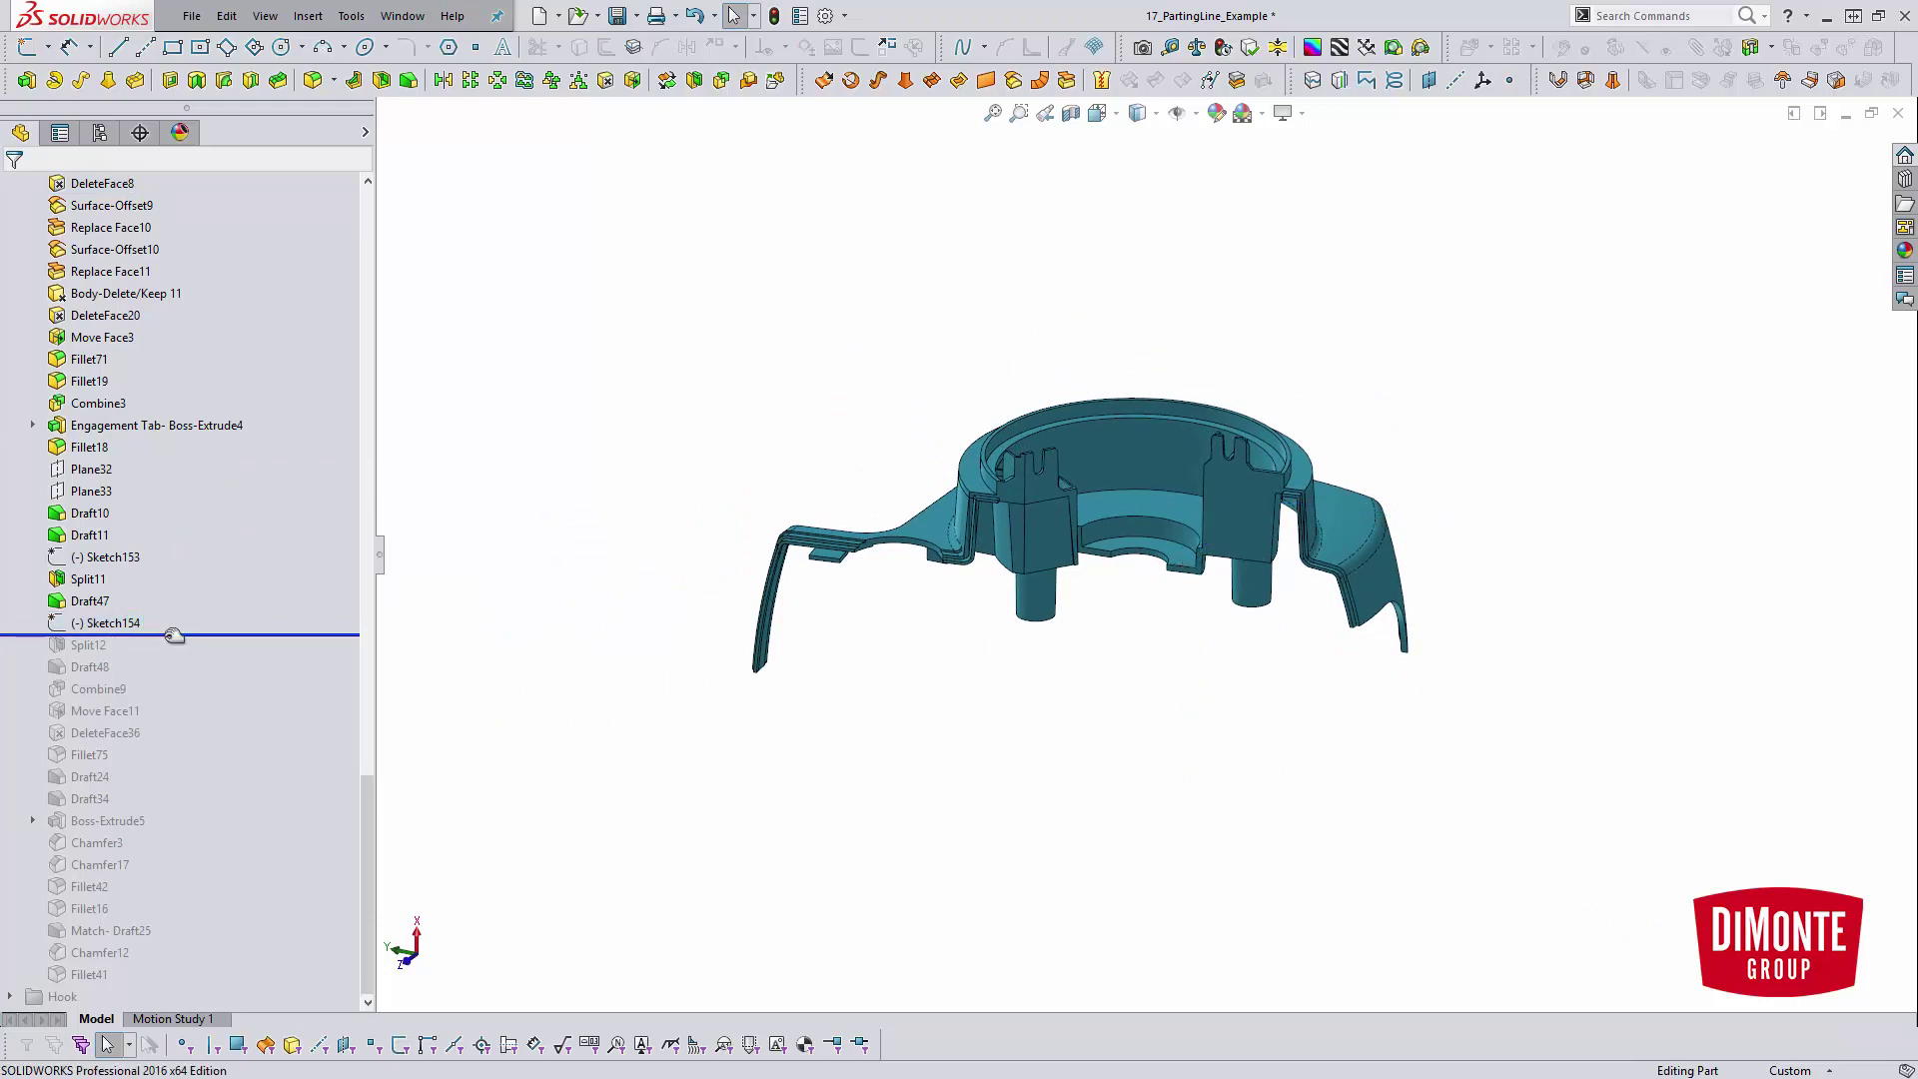
# - Roll the feature history forward past Split12 and Draft48 and examine the drafted faces on the second boss
pyautogui.moveTo(167, 635); pyautogui.dragTo(179, 675)
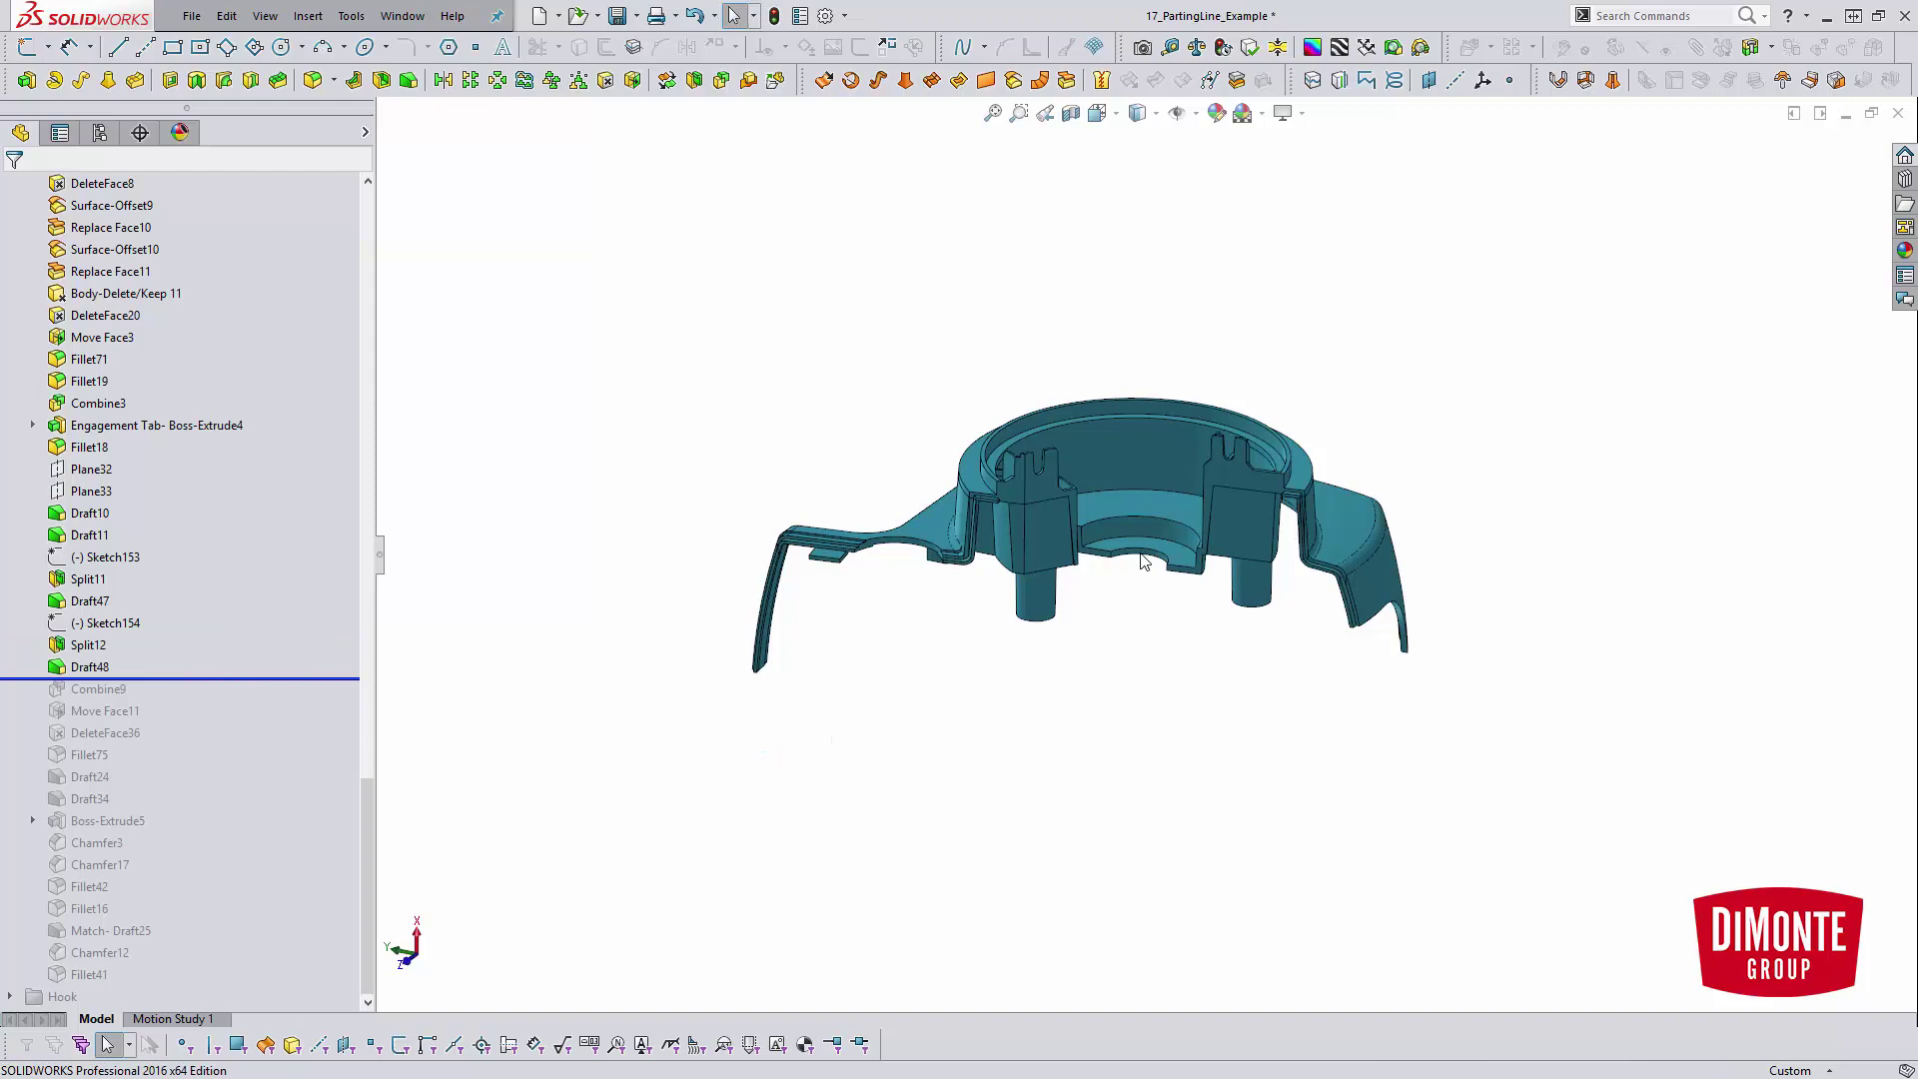
pyautogui.scroll(-5, 1279, 541)
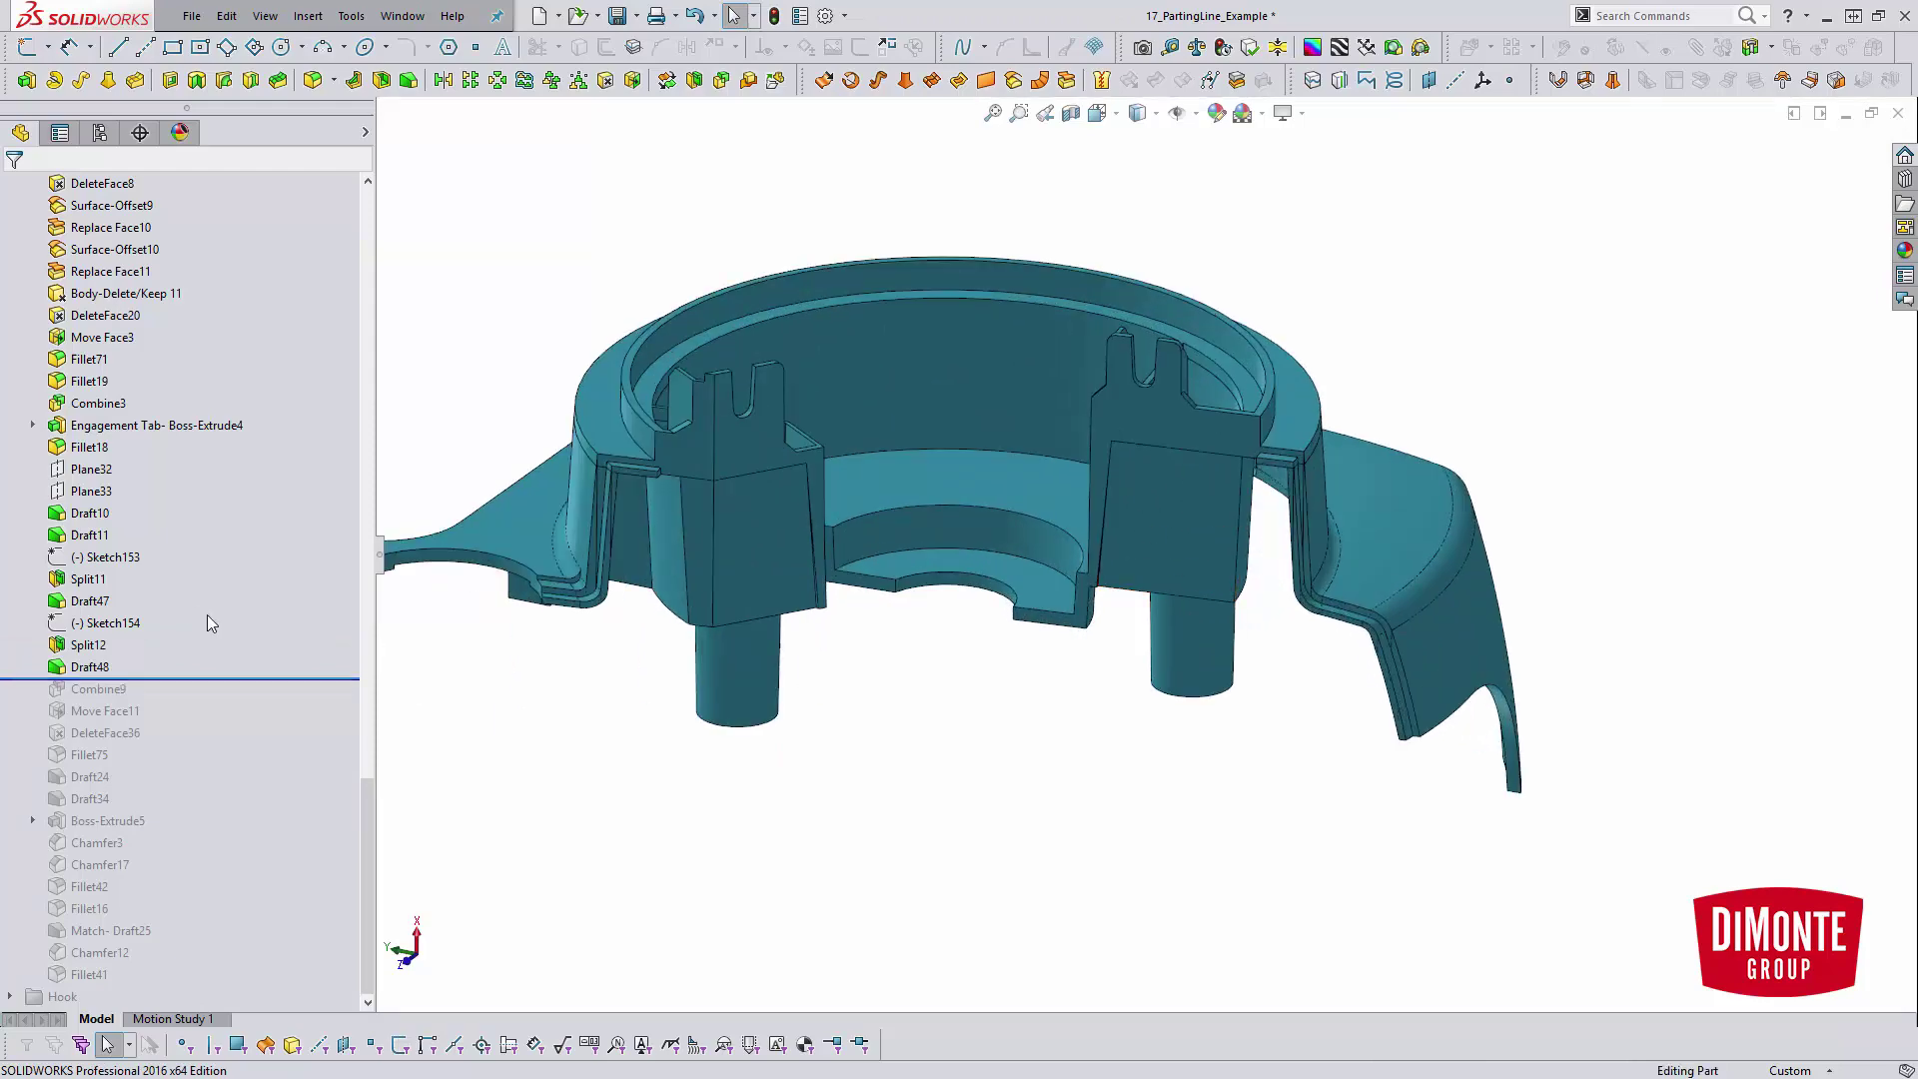
pyautogui.scroll(-8, 1076, 557)
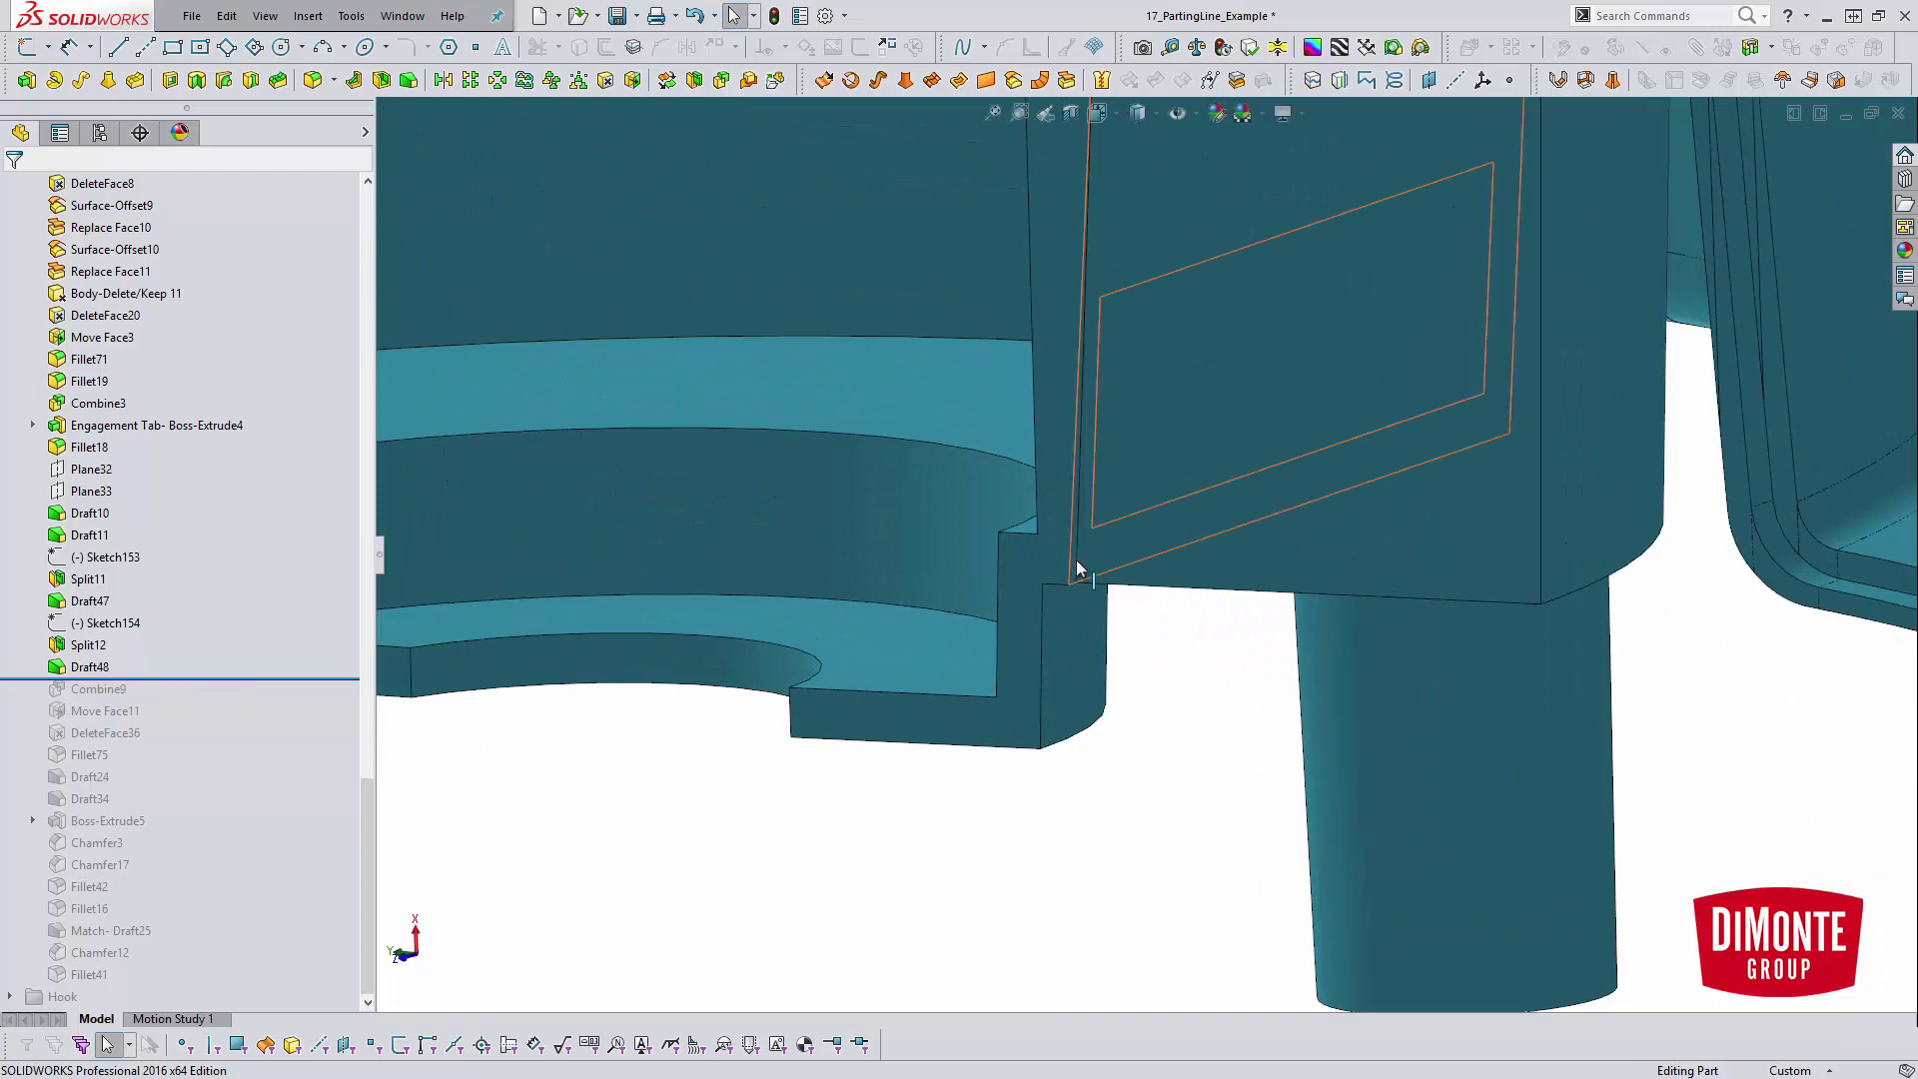
pyautogui.scroll(10, 1078, 600)
pyautogui.scroll(2, 1024, 730)
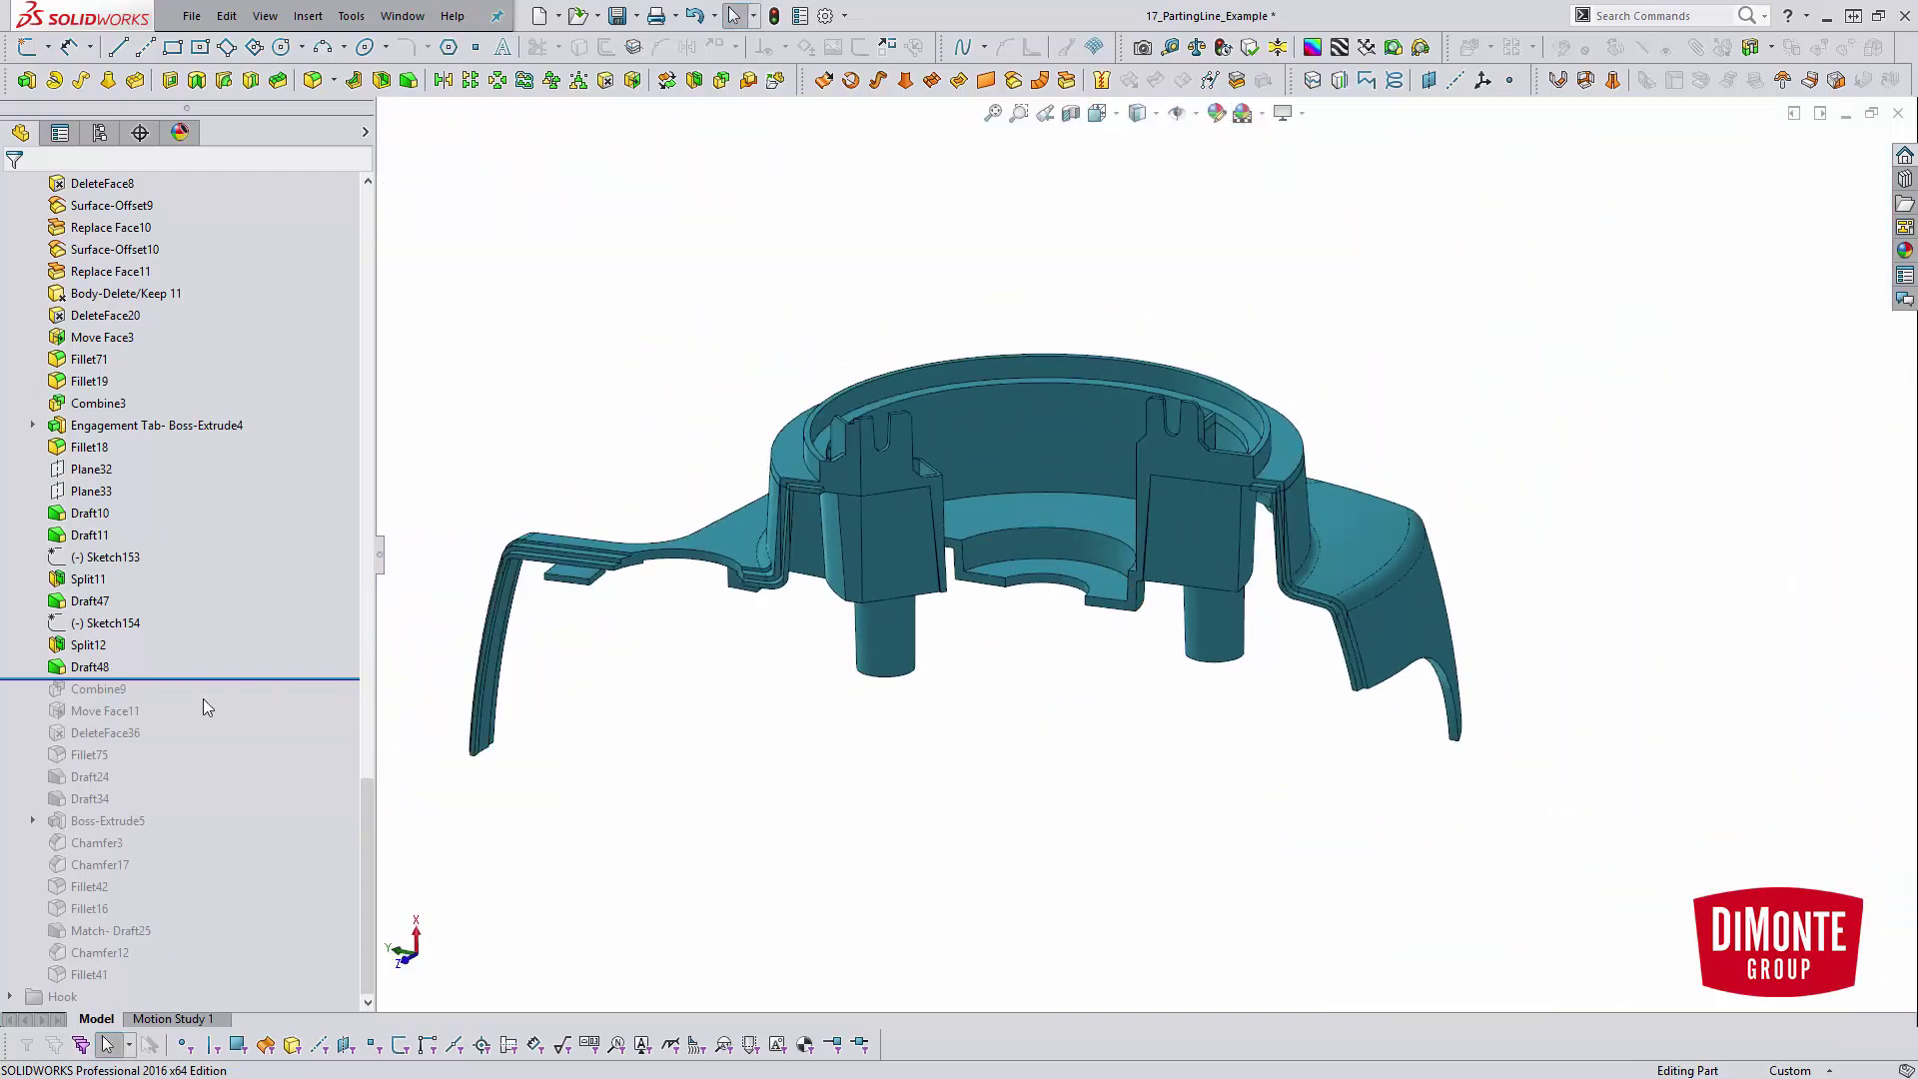
# - Roll the feature history forward past Combine9 and open that combine's definition
pyautogui.moveTo(205, 678); pyautogui.dragTo(196, 700)
pyautogui.click(135, 689)
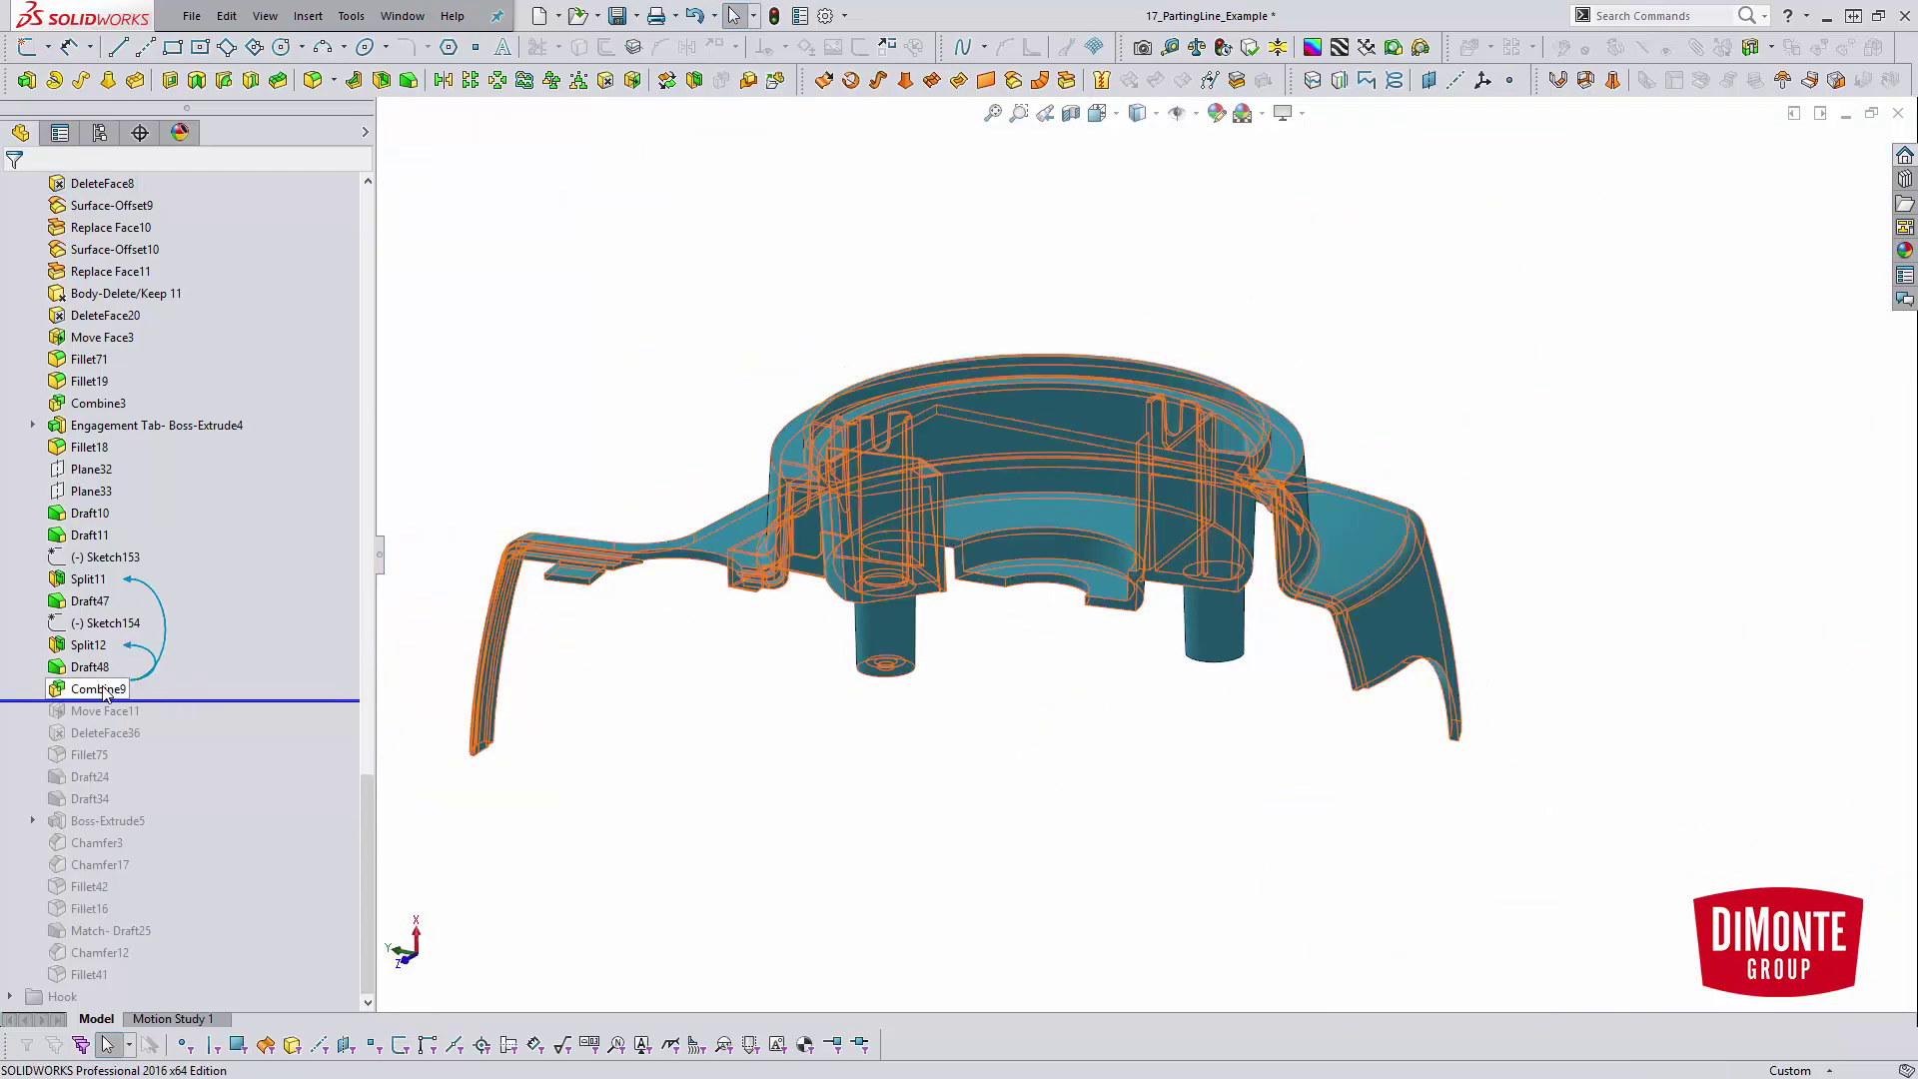
pyautogui.click(118, 651)
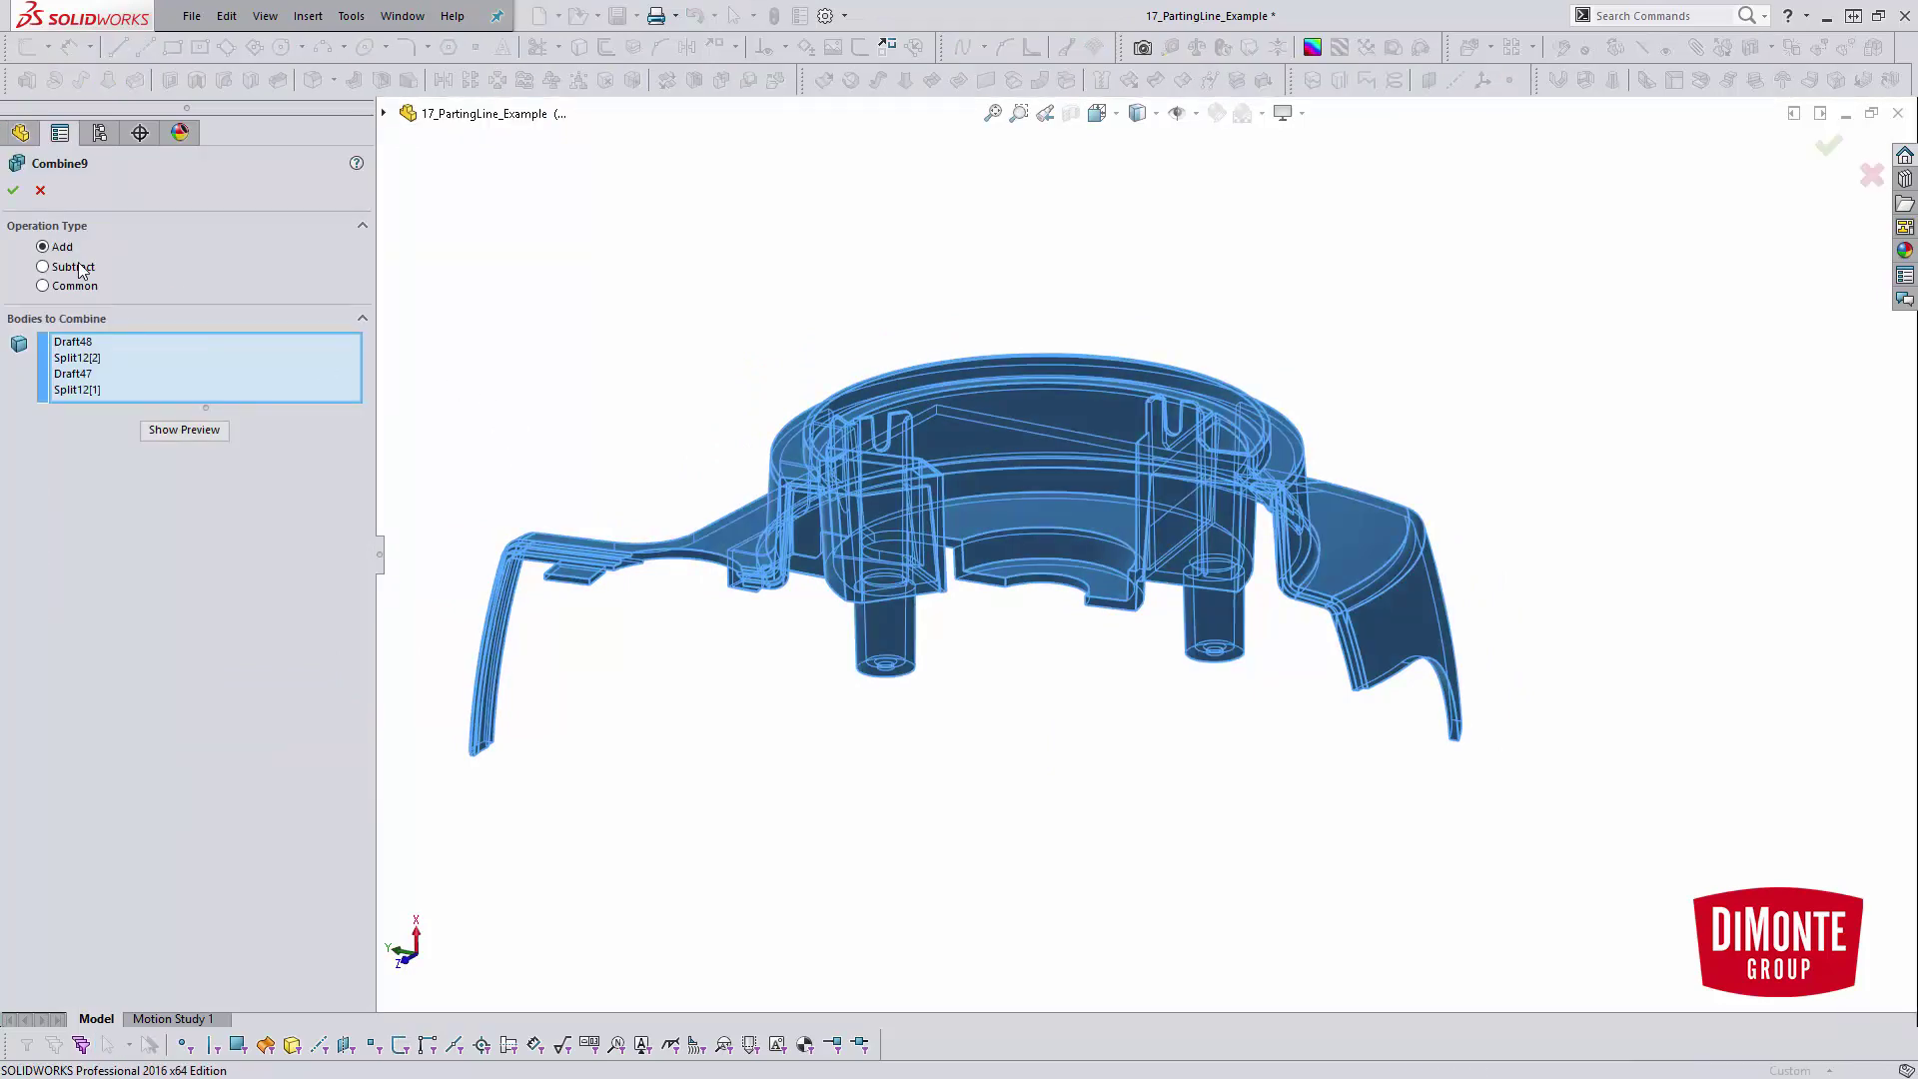
# - Clear the bodies to combine, reselect Draft47, Split12[1], Split12[2] and Draft48 for the Add operation, and accept the combine
pyautogui.rightClick(298, 357)
pyautogui.click(313, 380)
pyautogui.moveTo(417, 276); pyautogui.dragTo(1409, 952)
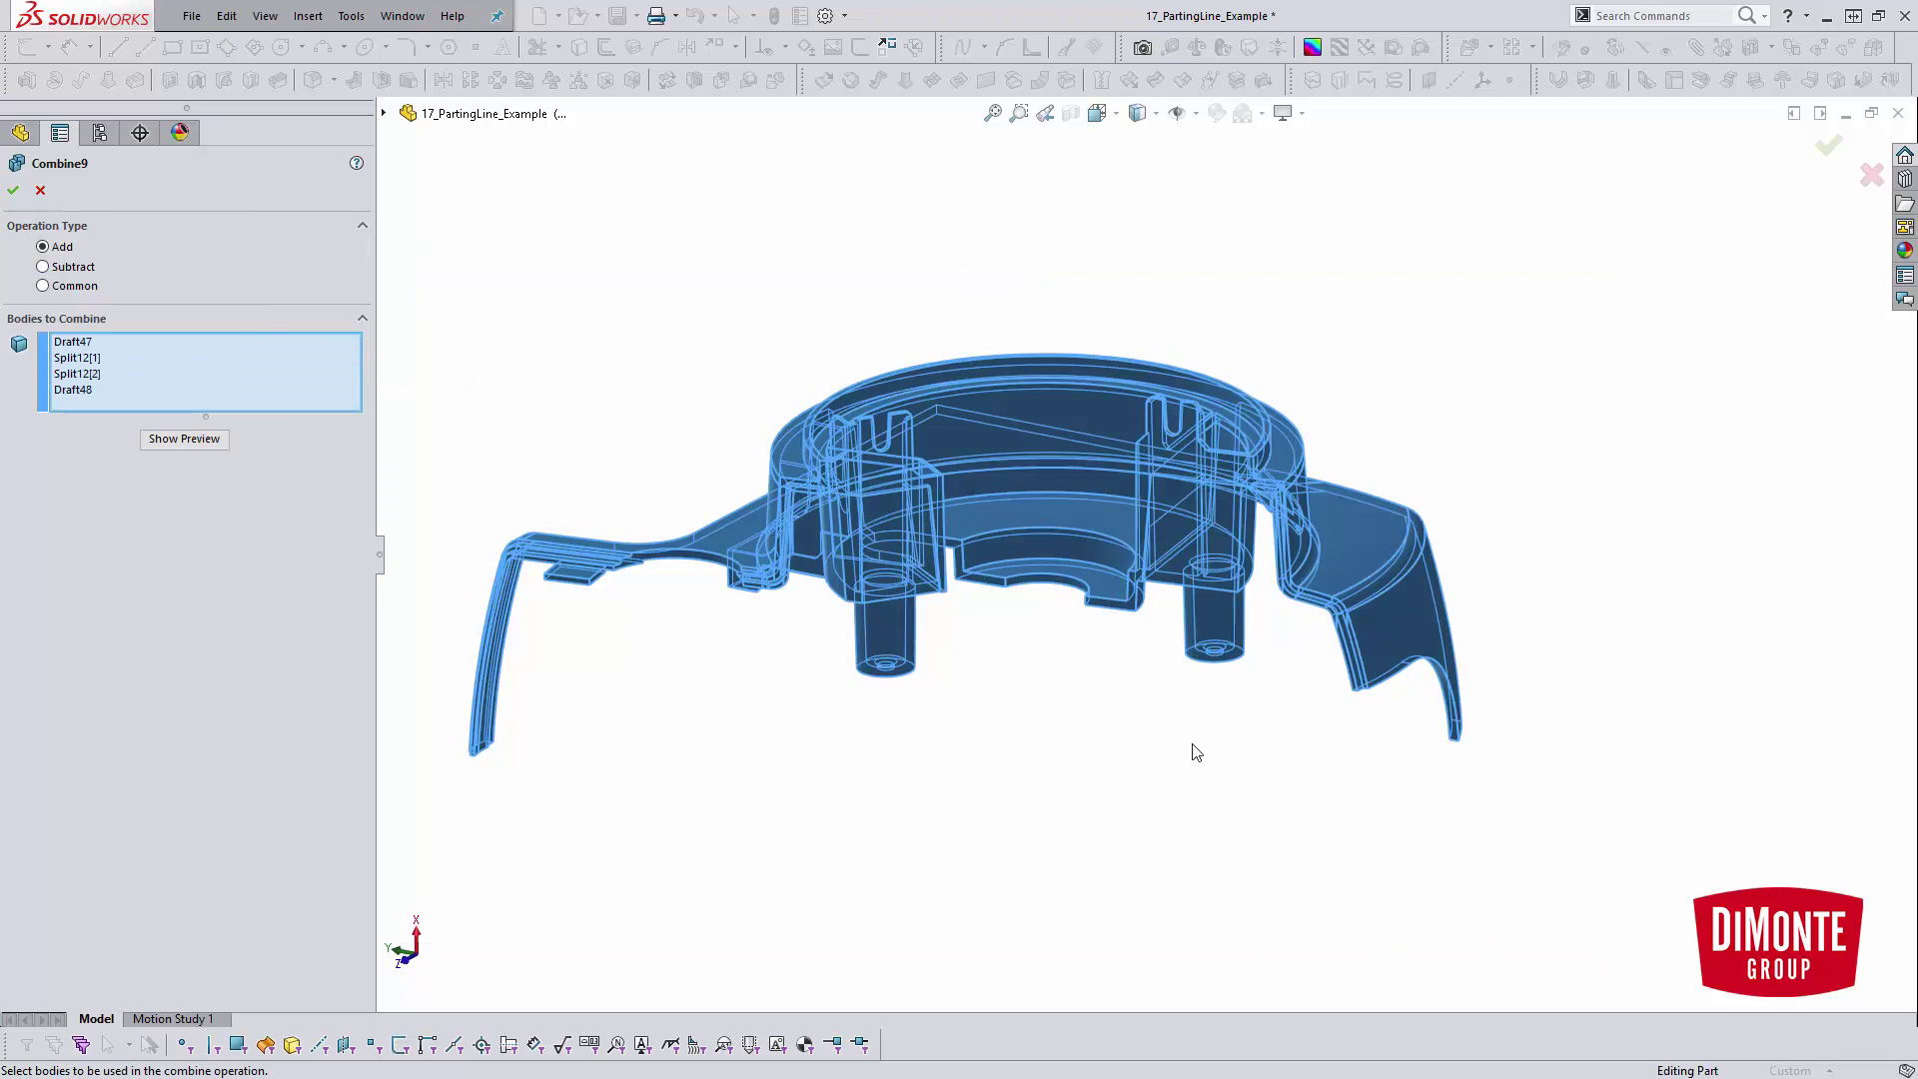
pyautogui.click(16, 193)
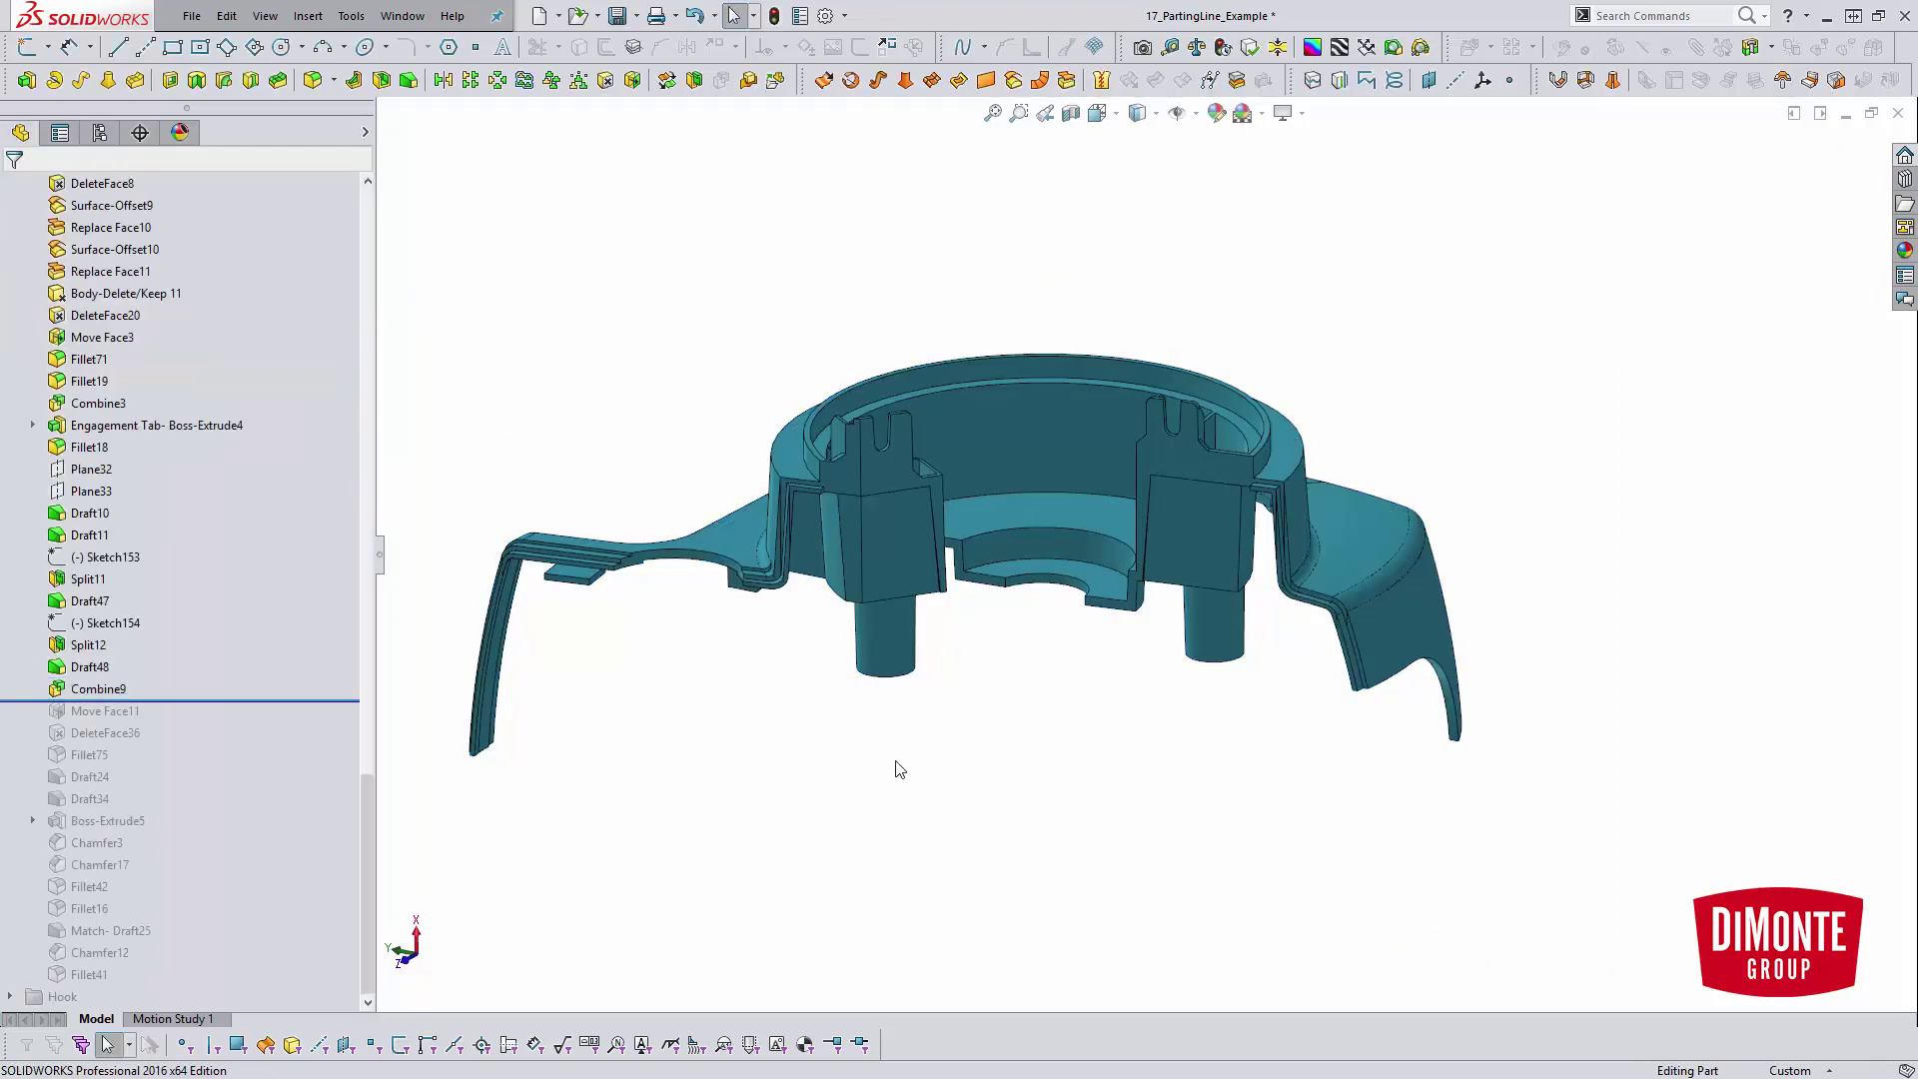